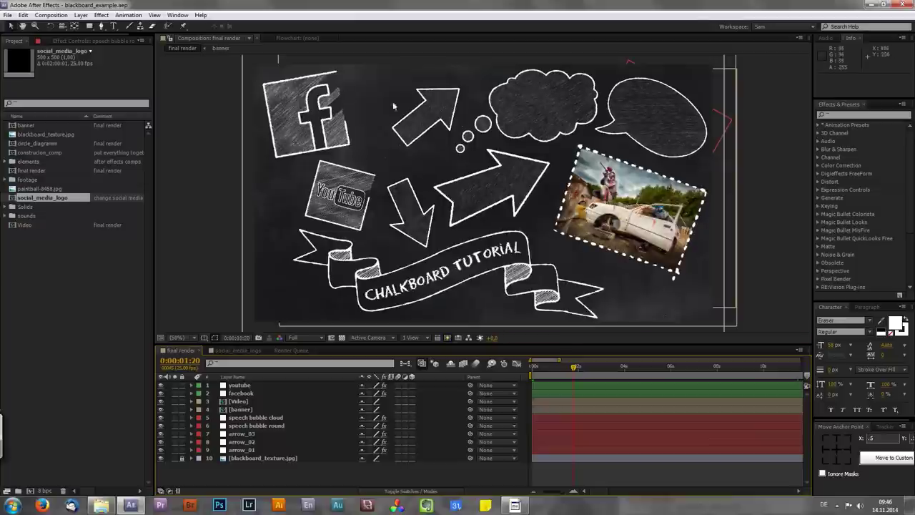
# Close the example project and create construction_comp, 1920×1080 at 25 fps, two minutes long.
pyautogui.click(8, 15)
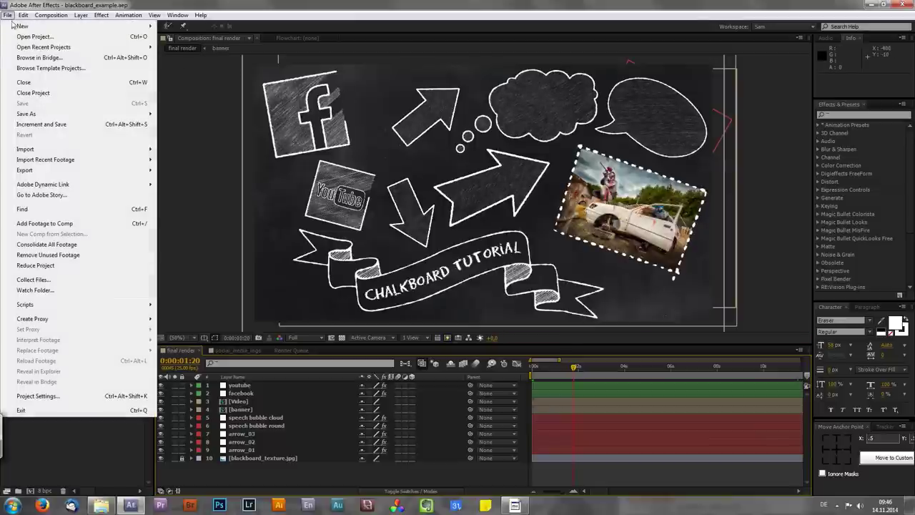
pyautogui.click(63, 94)
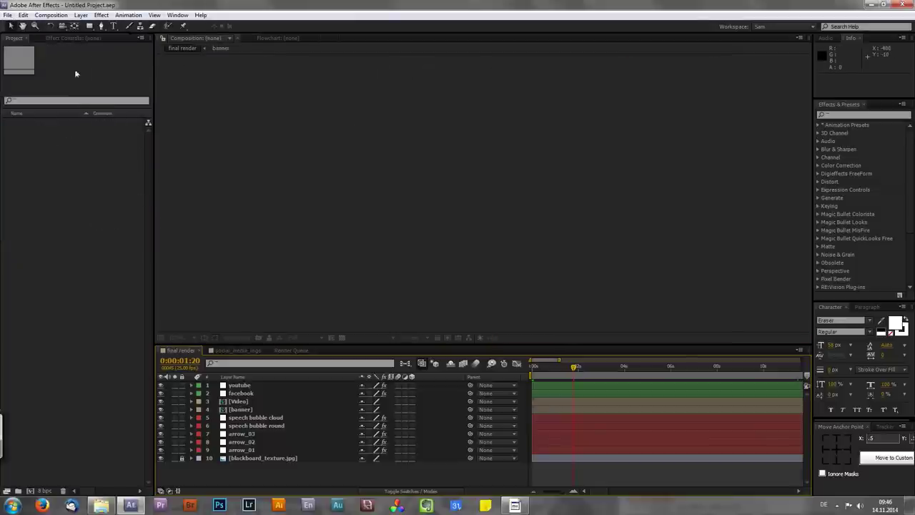
pyautogui.click(51, 15)
pyautogui.click(57, 27)
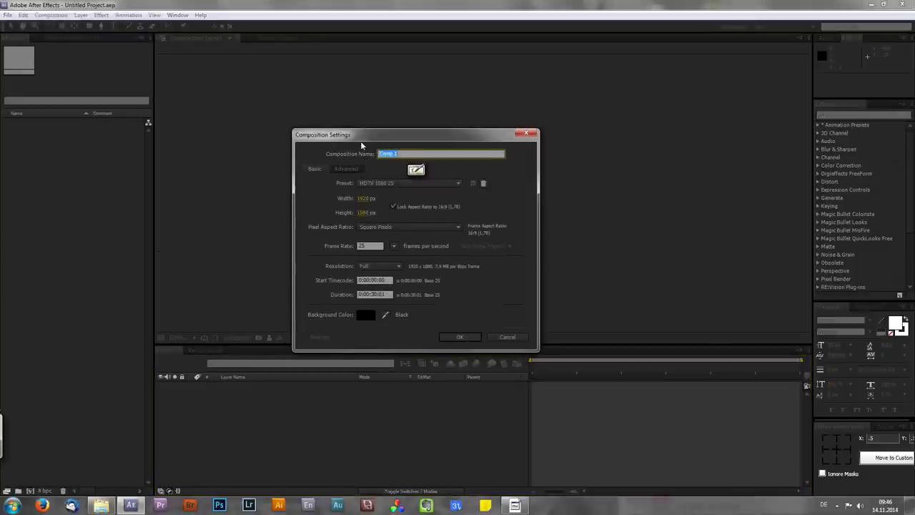
pyautogui.write('constructio')
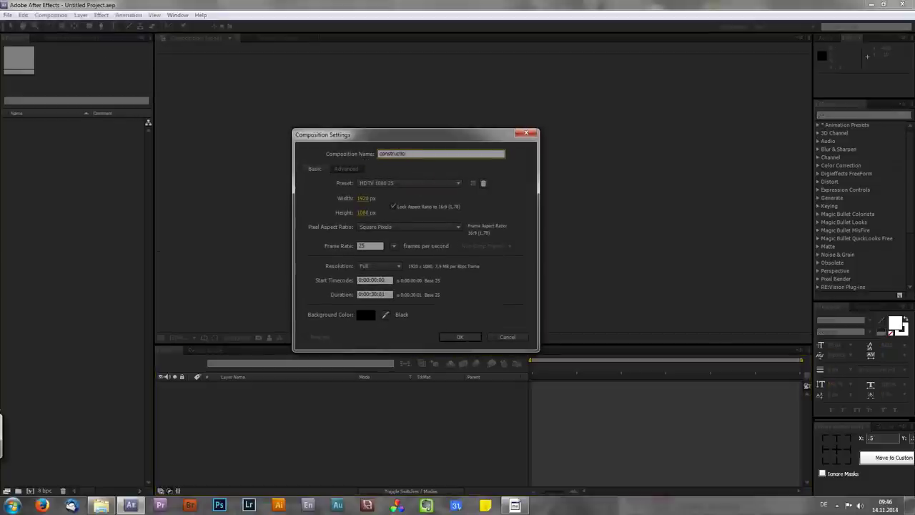
pyautogui.write('n_com')
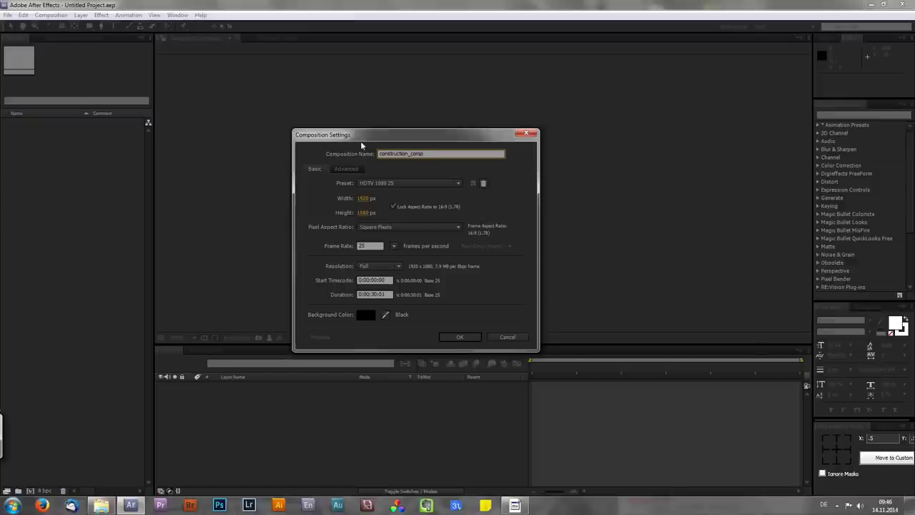
pyautogui.write('p')
pyautogui.click(395, 246)
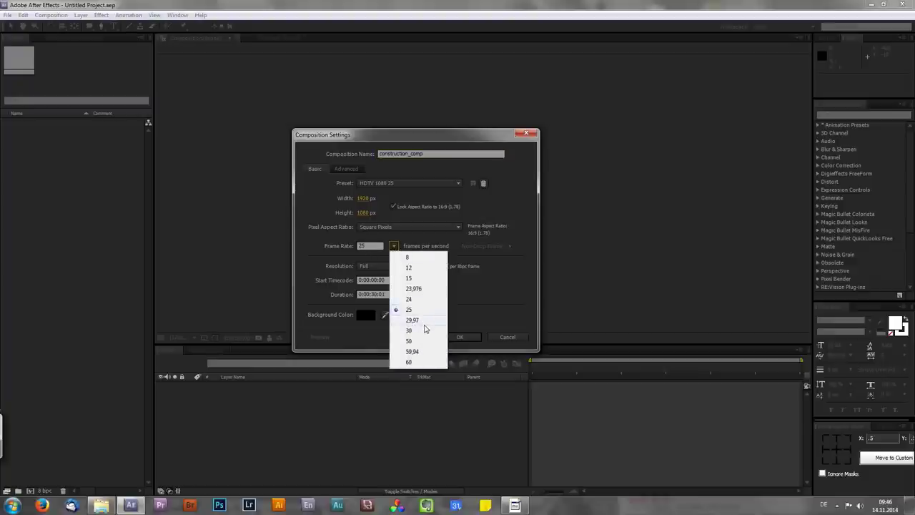
pyautogui.click(321, 269)
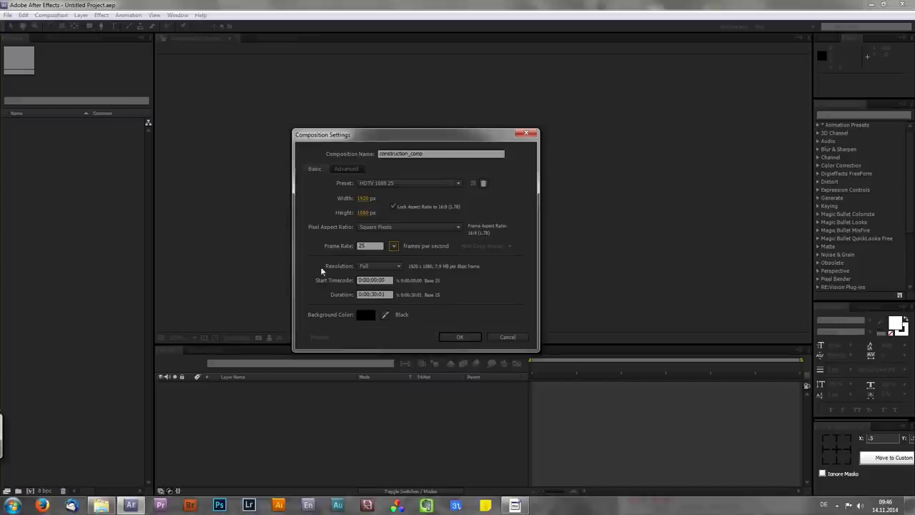
pyautogui.moveTo(375, 299); pyautogui.dragTo(379, 299)
pyautogui.click(373, 294)
pyautogui.write('120')
pyautogui.click(461, 336)
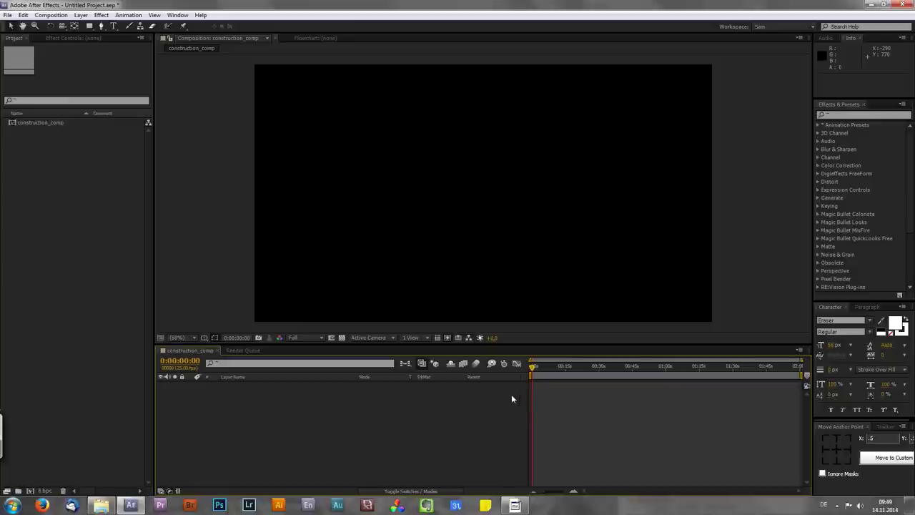
# Drag blackboard_texture.jpg from the Explorer footage folder into the After Effects Project panel.
pyautogui.click(101, 505)
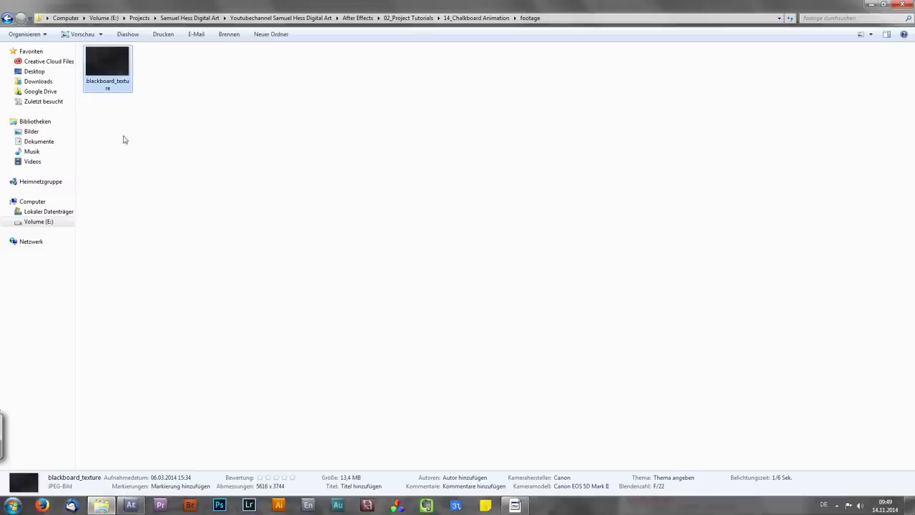
pyautogui.moveTo(108, 66); pyautogui.dragTo(49, 214)
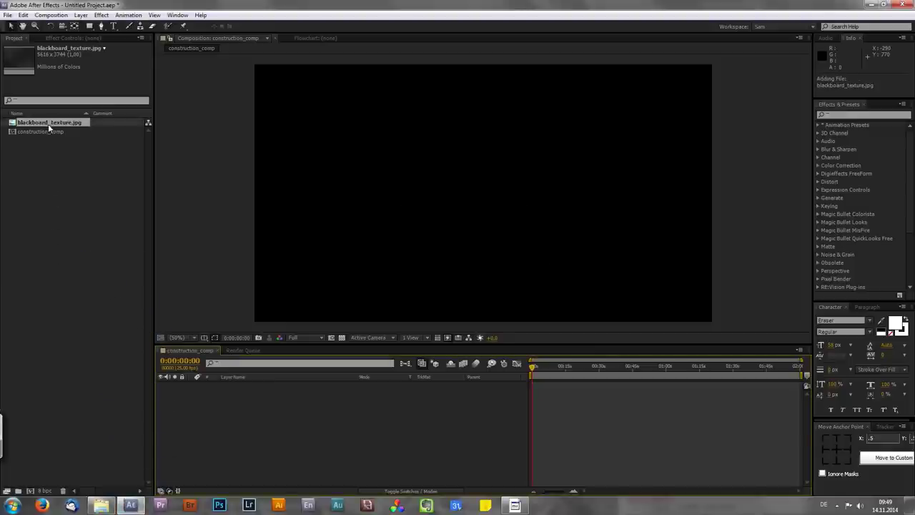
# Place blackboard_texture.jpg into construction_comp, keeping its original scale.
pyautogui.moveTo(48, 124); pyautogui.dragTo(254, 403)
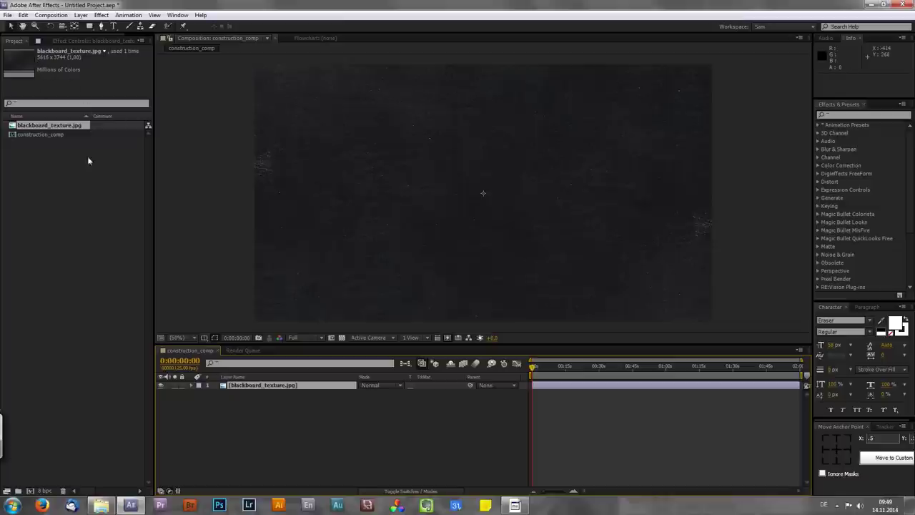
pyautogui.press('s')
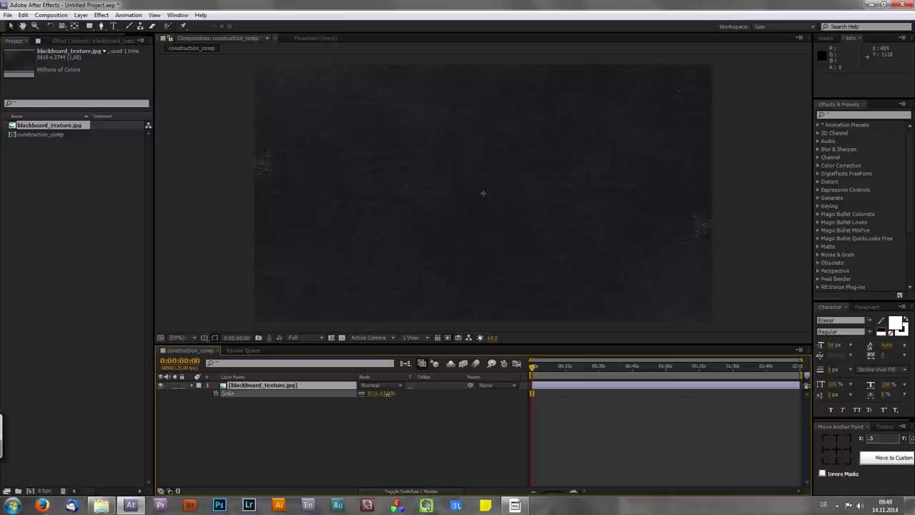
pyautogui.moveTo(387, 393); pyautogui.dragTo(368, 394)
pyautogui.hotkey('ctrl', 'z')
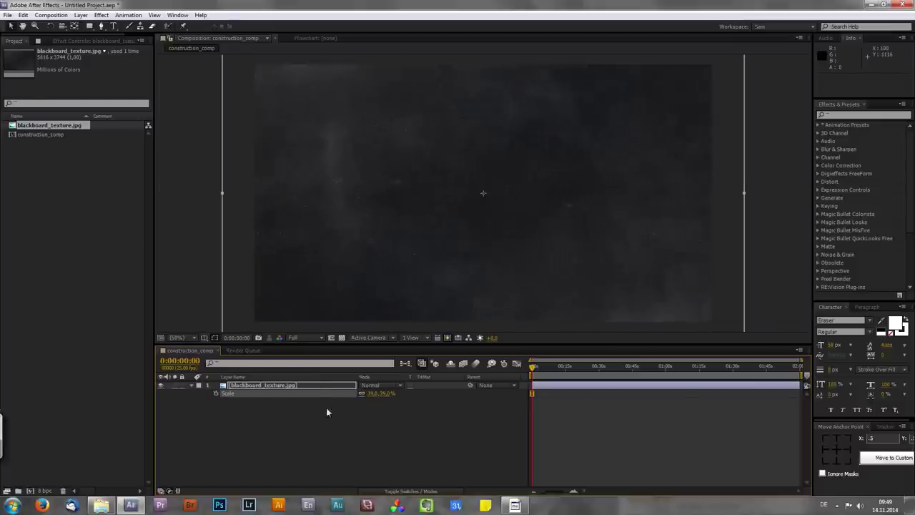
# Rename the texture layer to BG.
pyautogui.click(320, 440)
pyautogui.click(275, 386)
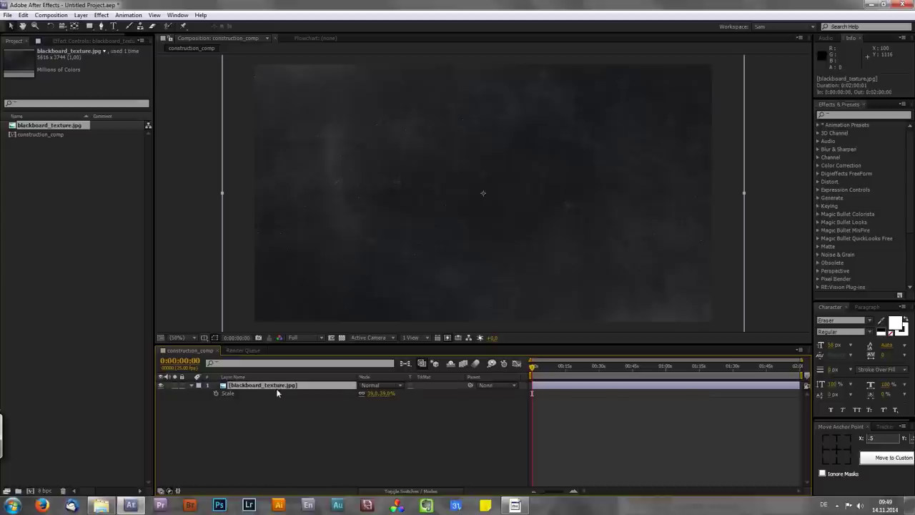
pyautogui.press('Return')
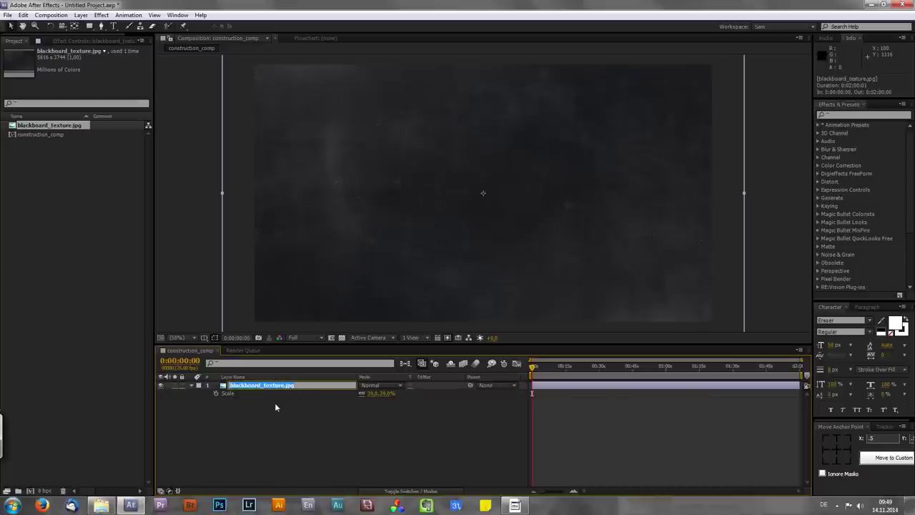
pyautogui.write('BG')
pyautogui.press('Return')
pyautogui.press('s')
pyautogui.click(272, 420)
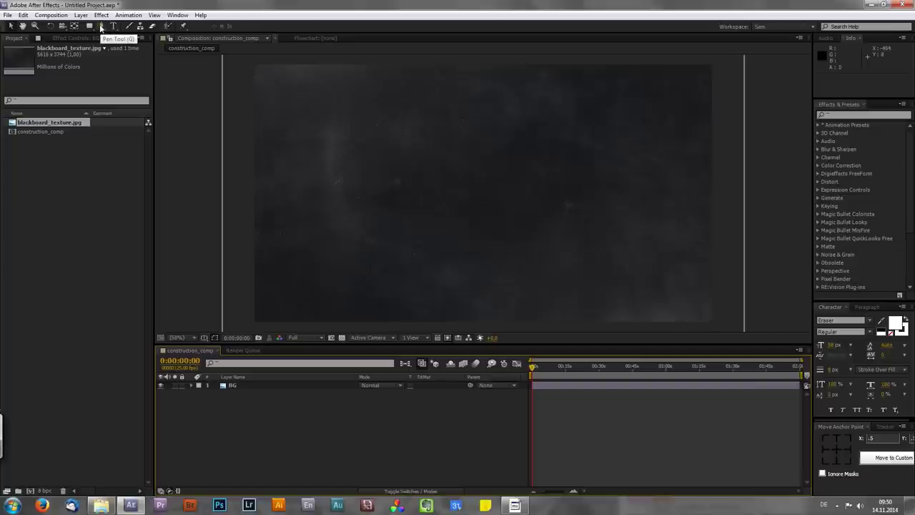
# Draw a curved speech-bubble shape with a tail using the Pen tool.
pyautogui.click(101, 27)
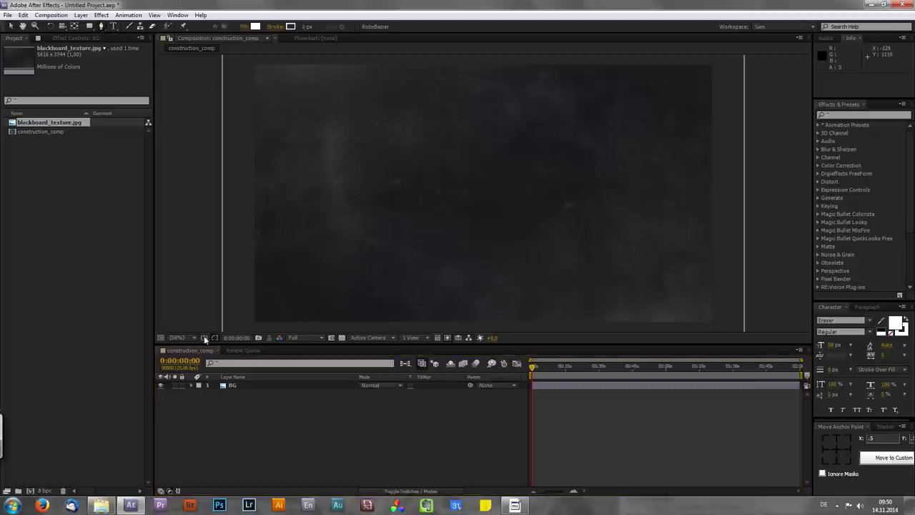
pyautogui.press('.')
pyautogui.press('.')
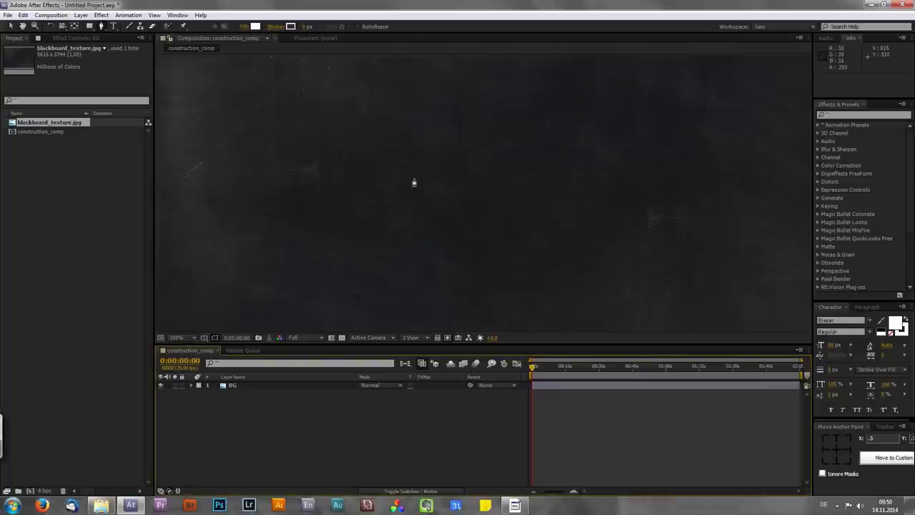
pyautogui.click(421, 165)
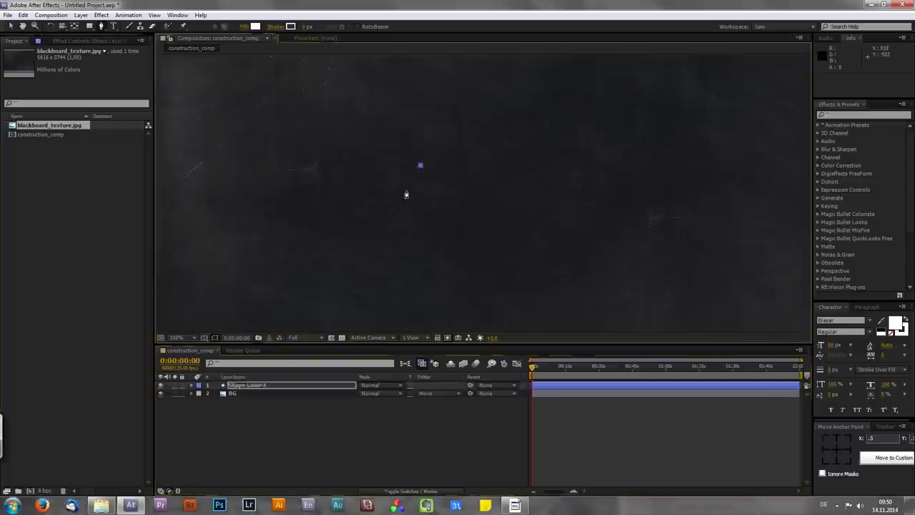
pyautogui.click(363, 227)
pyautogui.click(467, 192)
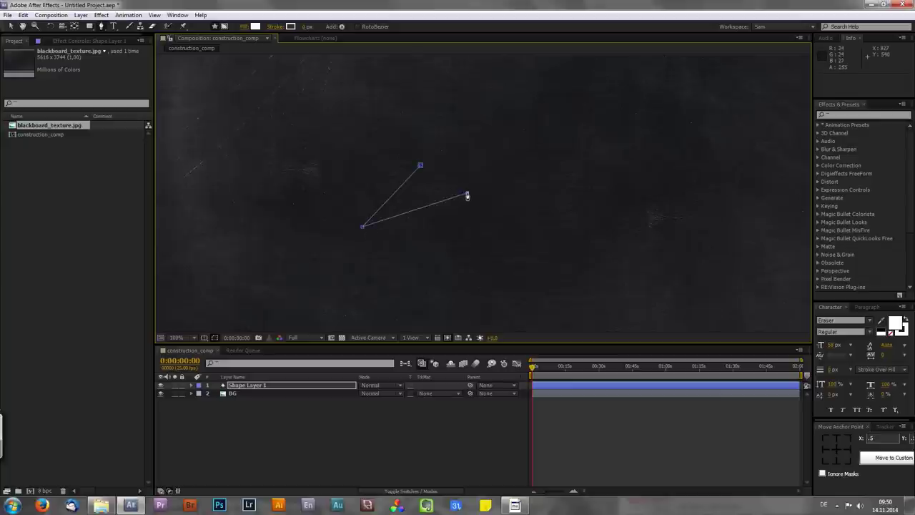
pyautogui.moveTo(747, 81); pyautogui.dragTo(578, 2)
pyautogui.press(',')
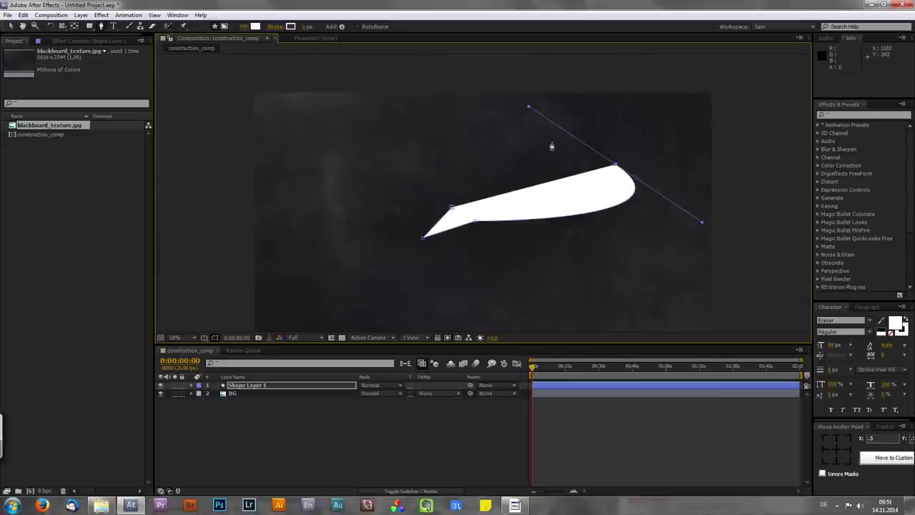
pyautogui.moveTo(426, 153); pyautogui.dragTo(451, 211)
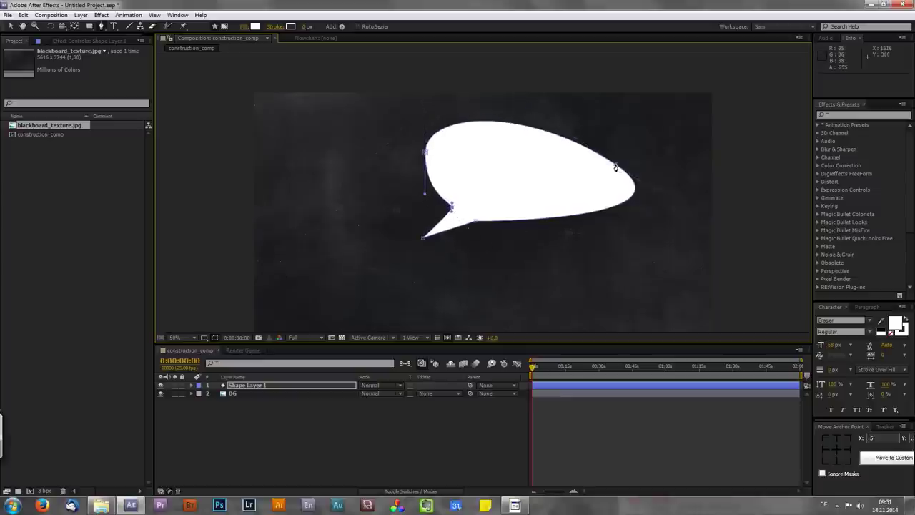
pyautogui.moveTo(616, 168); pyautogui.dragTo(652, 237)
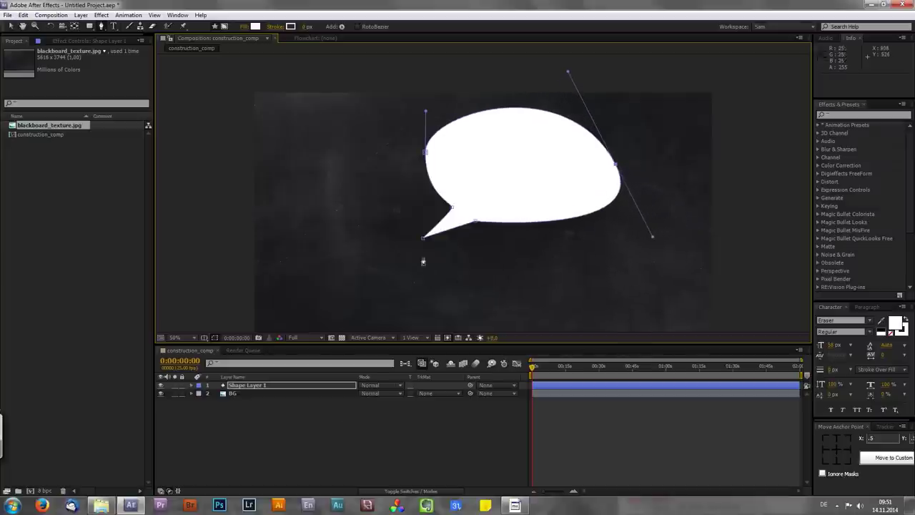
# Rename the new shape layer to 'speech bubble', fixing a stray character.
pyautogui.click(274, 388)
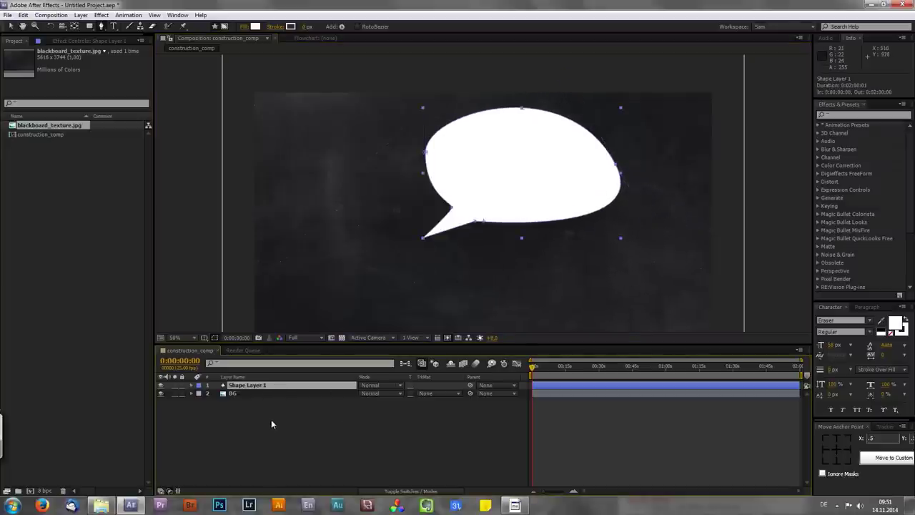
pyautogui.press('Return')
pyautogui.write('speech')
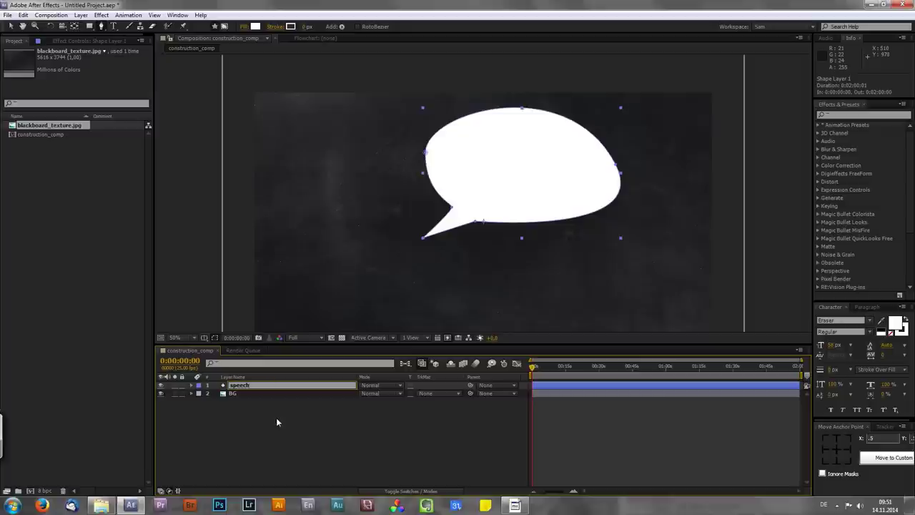
pyautogui.write(' bubble')
pyautogui.press('Return')
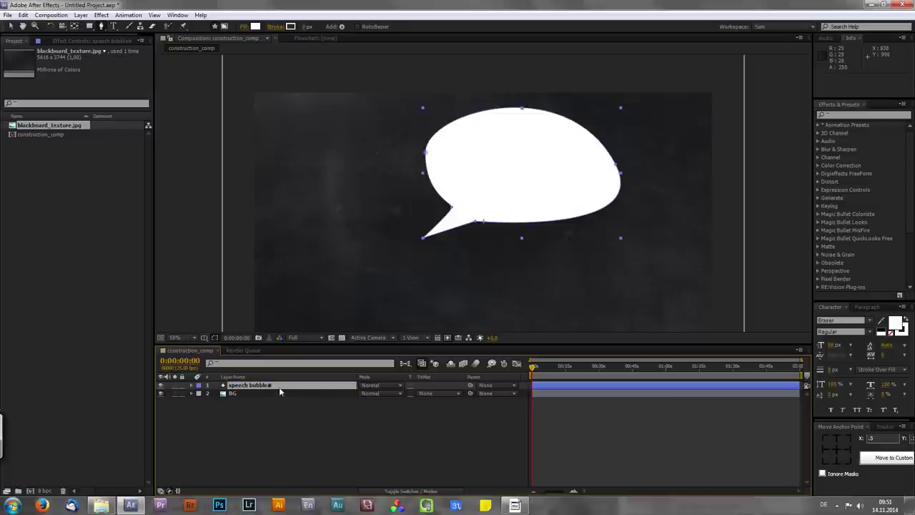
pyautogui.click(278, 388)
pyautogui.press('Return')
pyautogui.press('End')
pyautogui.press('BackSpace')
pyautogui.press('Return')
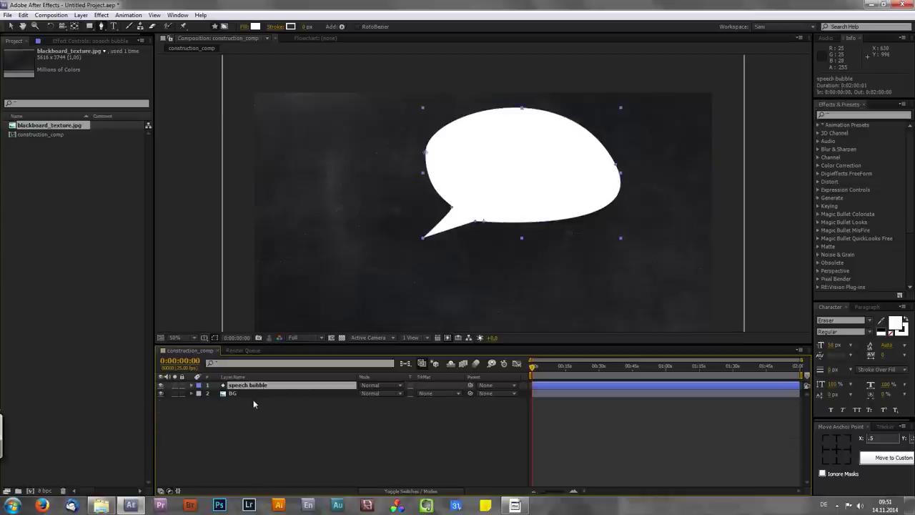
# Turn off the bubble's fill and set its stroke width to 20 px.
pyautogui.press('u')
pyautogui.press('u')
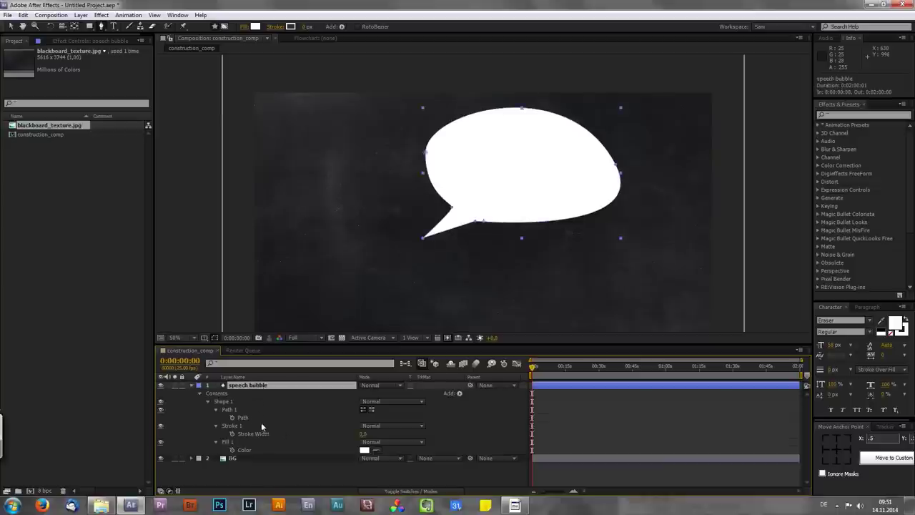
pyautogui.click(160, 443)
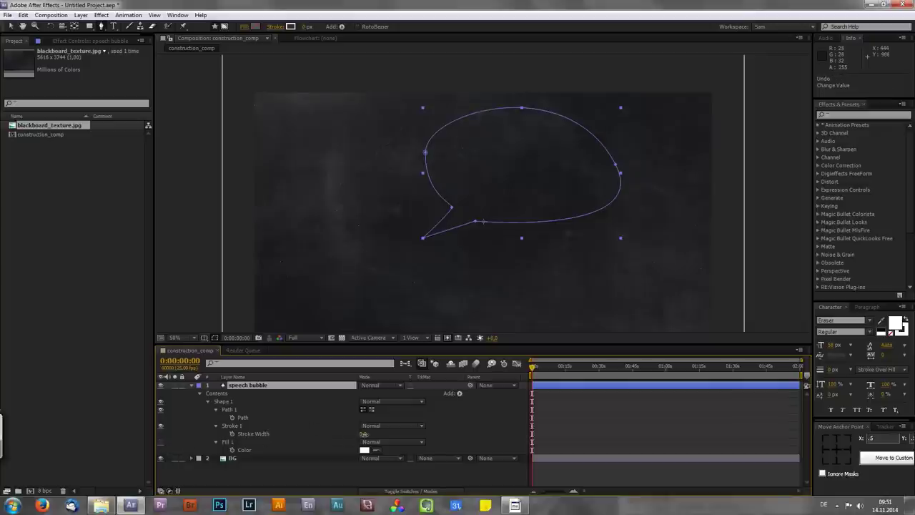
pyautogui.moveTo(365, 434); pyautogui.dragTo(372, 435)
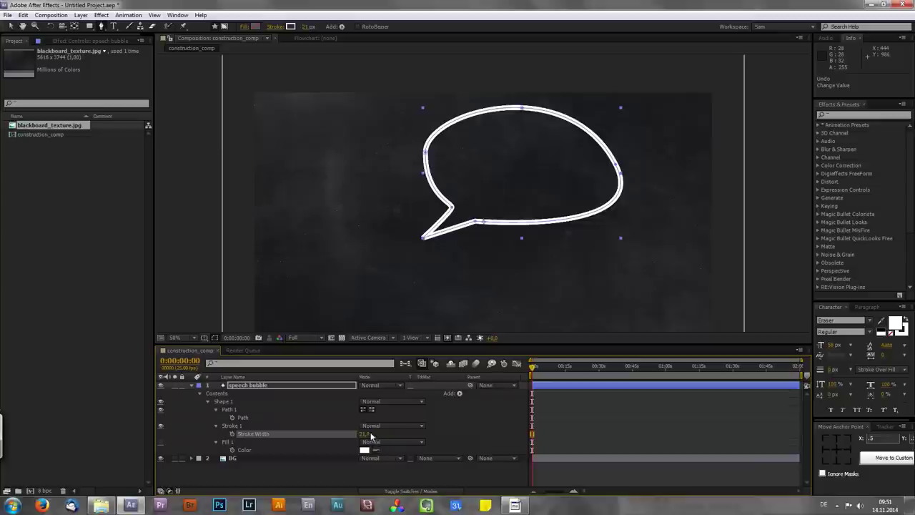
pyautogui.click(371, 436)
pyautogui.write('20')
pyautogui.press('Return')
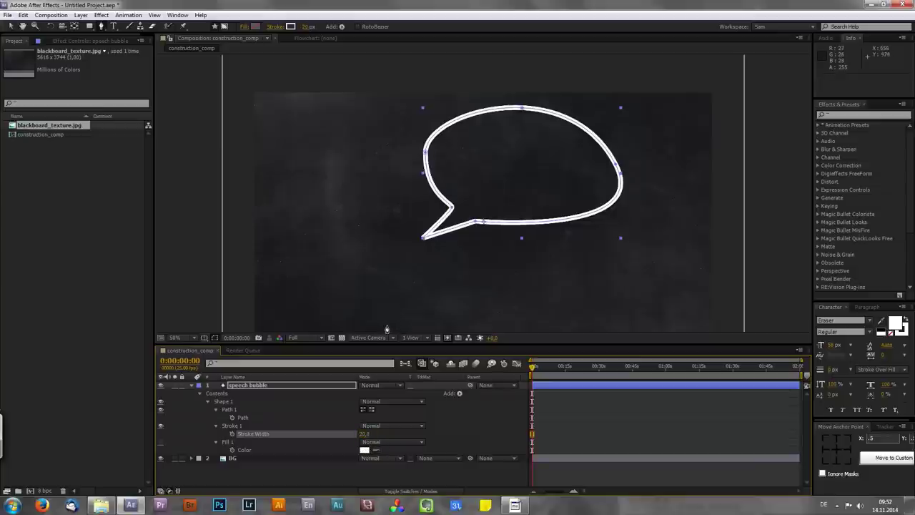
pyautogui.press('v')
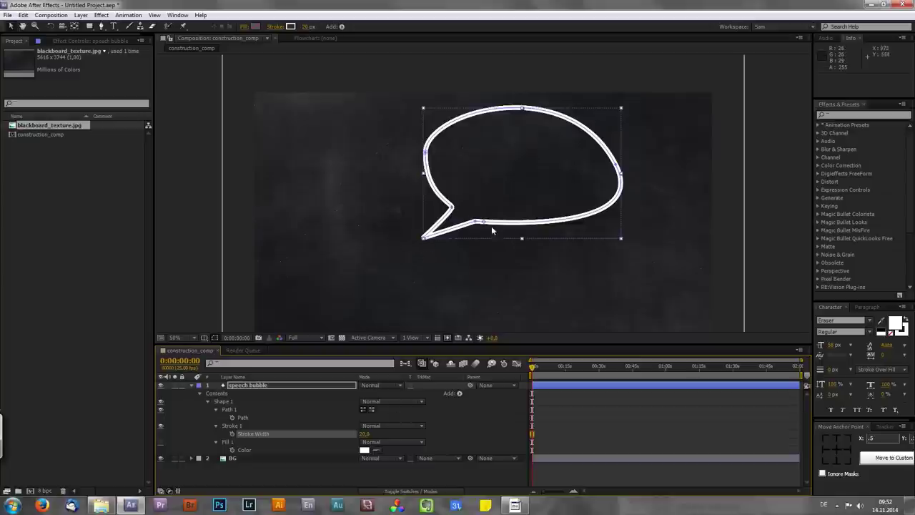
# Add Trim Paths to the speech bubble shape and lower its End to 0%.
pyautogui.click(248, 386)
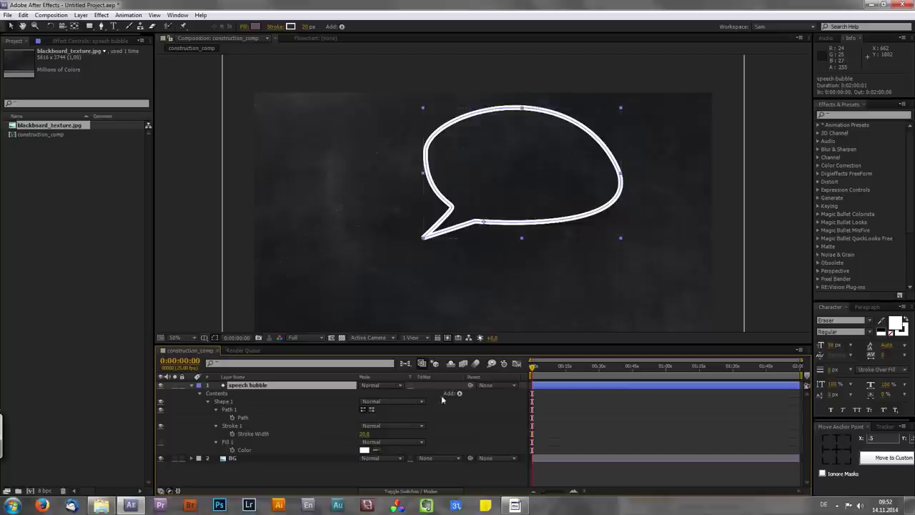
pyautogui.click(459, 394)
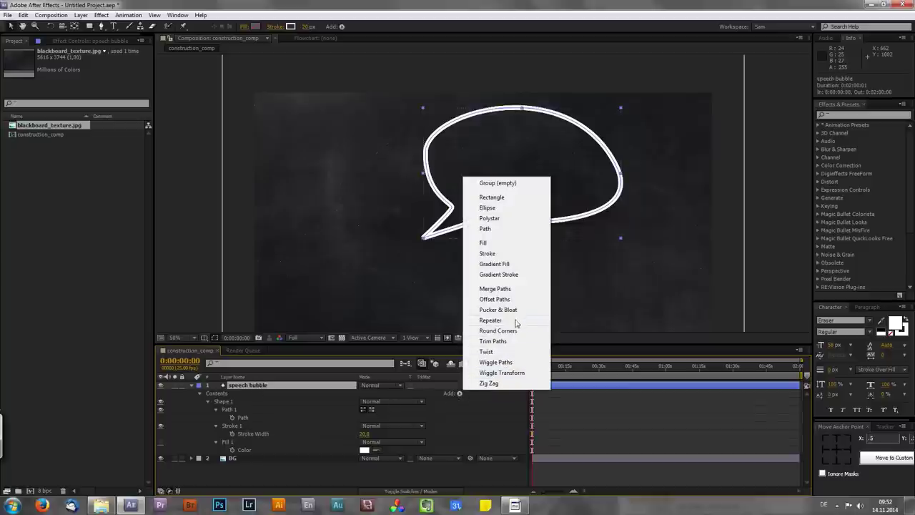
pyautogui.click(518, 346)
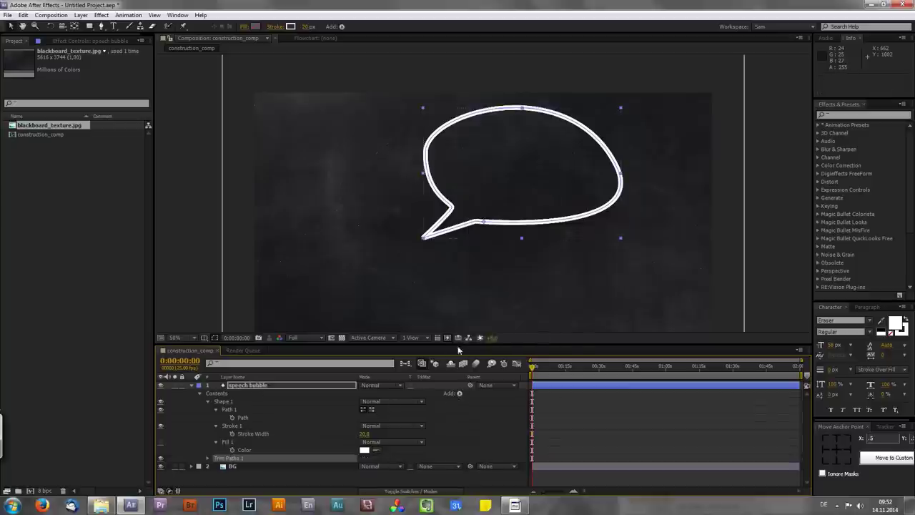
pyautogui.click(208, 460)
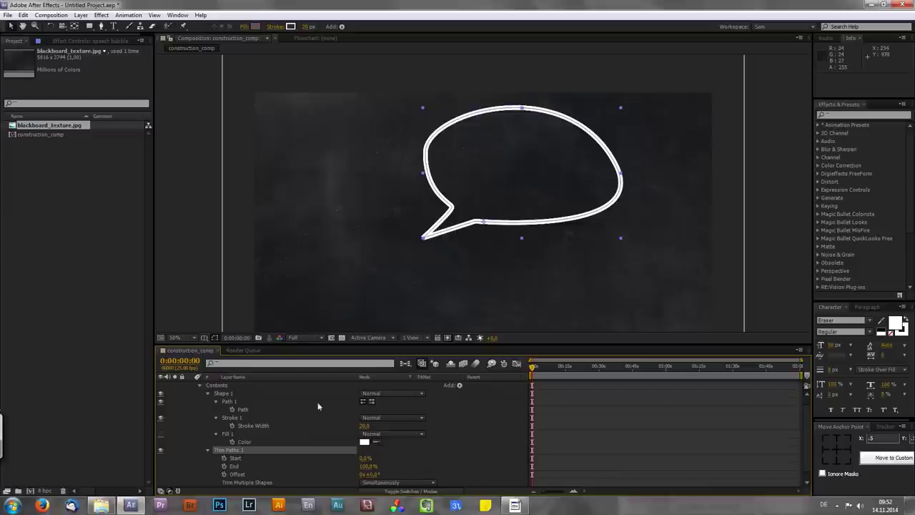
pyautogui.scroll(-1, 809, 429)
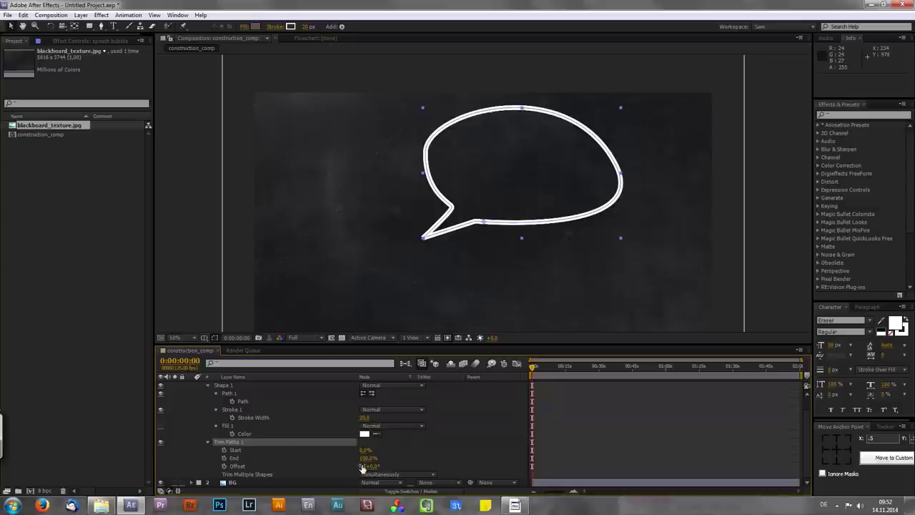
pyautogui.moveTo(367, 458); pyautogui.dragTo(318, 466)
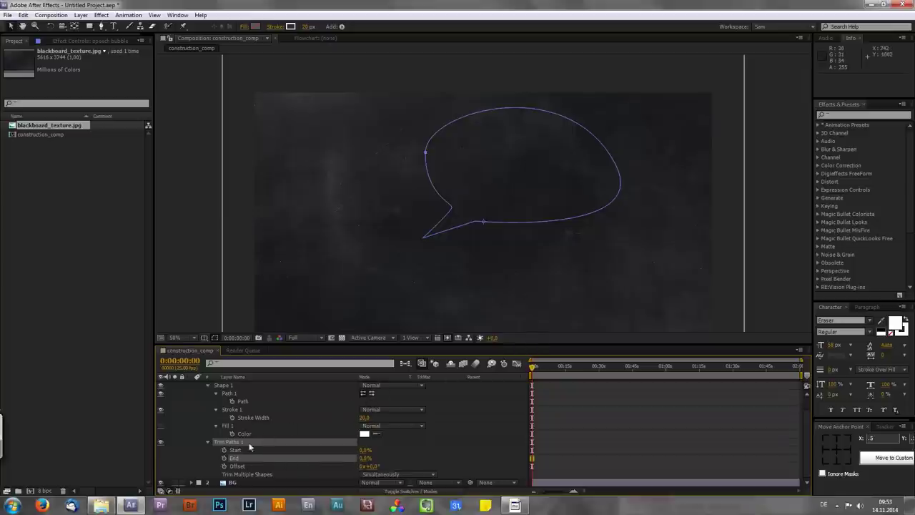
# Keyframe Trim Paths End from 0% at the start to 100% at 0:00:02:00.
pyautogui.click(224, 458)
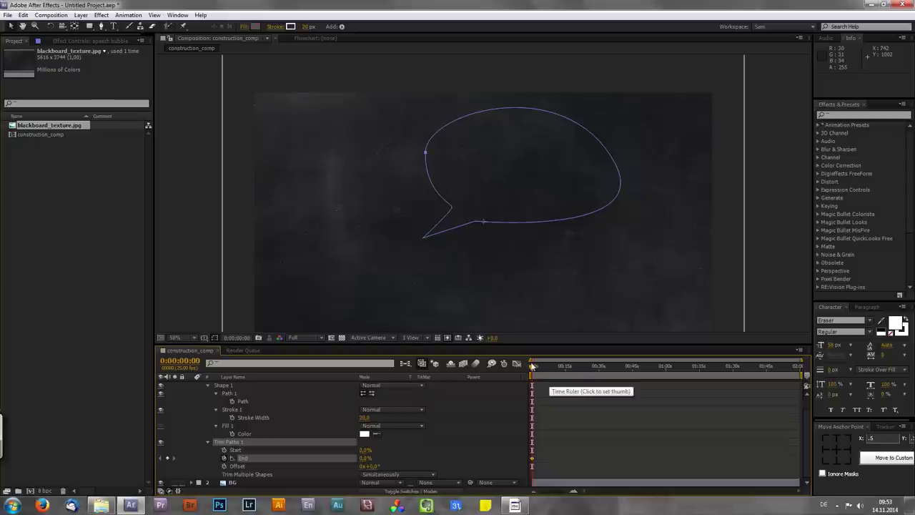
pyautogui.moveTo(532, 365); pyautogui.dragTo(534, 365)
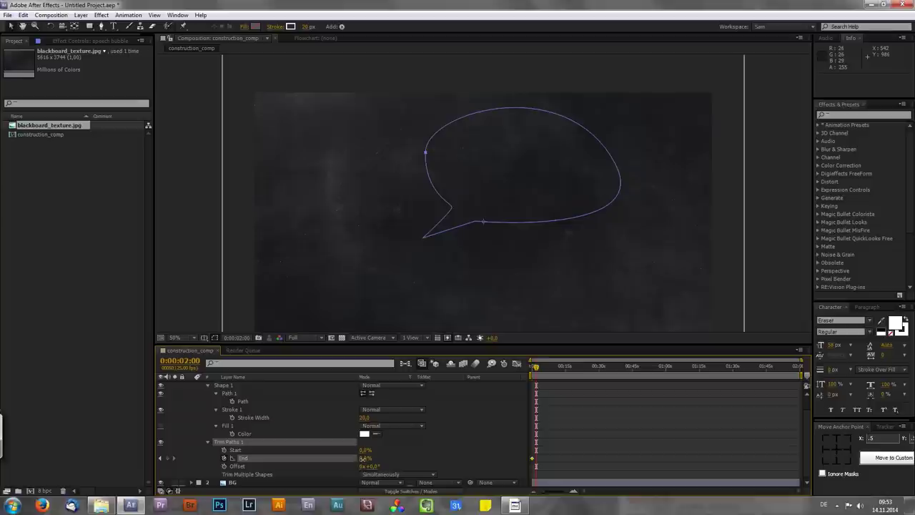
pyautogui.moveTo(361, 463); pyautogui.dragTo(418, 454)
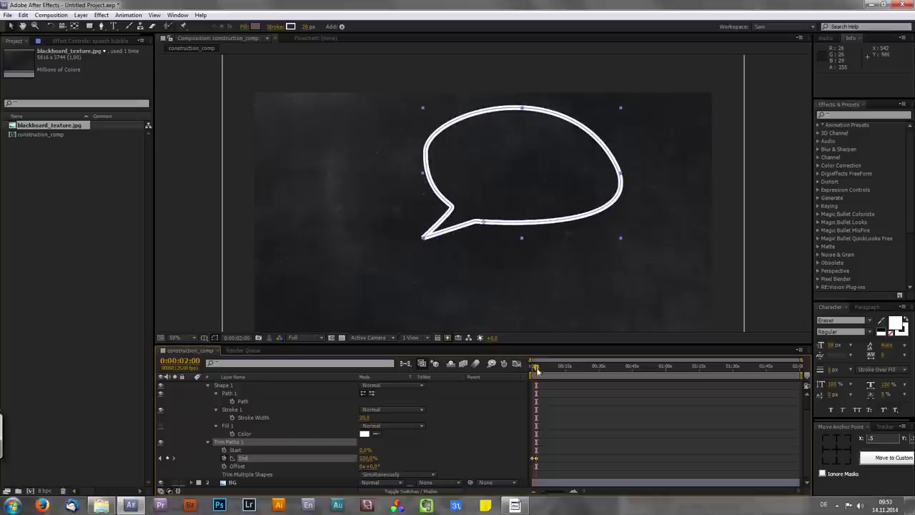
pyautogui.moveTo(551, 500); pyautogui.dragTo(564, 494)
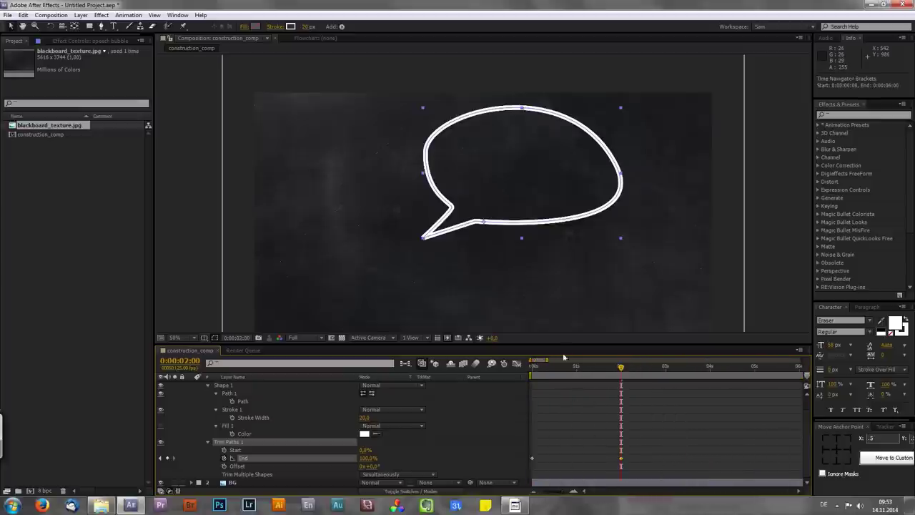
# Shift the Trim Paths Offset to 68° and preview the outline drawing on.
pyautogui.moveTo(548, 372)
pyautogui.mouseDown()
pyautogui.moveTo(531, 369)
pyautogui.moveTo(545, 369)
pyautogui.mouseUp()
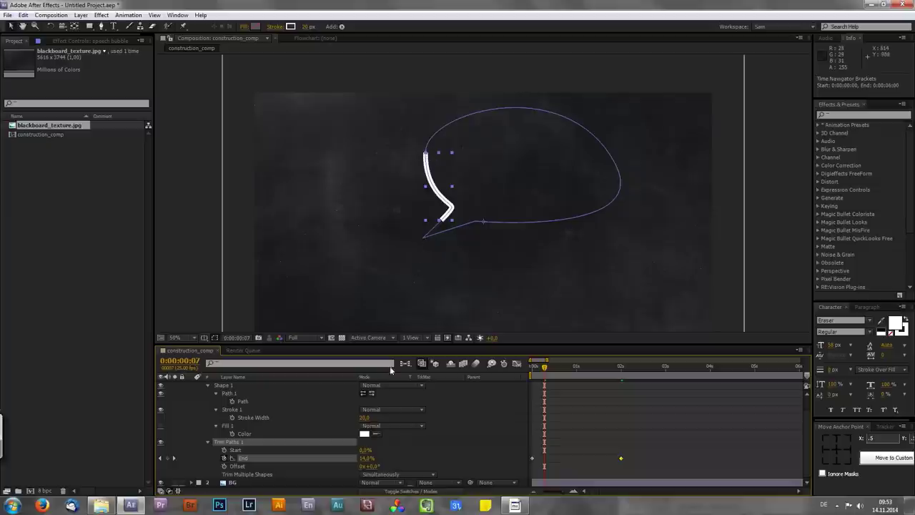
pyautogui.moveTo(374, 467); pyautogui.dragTo(413, 472)
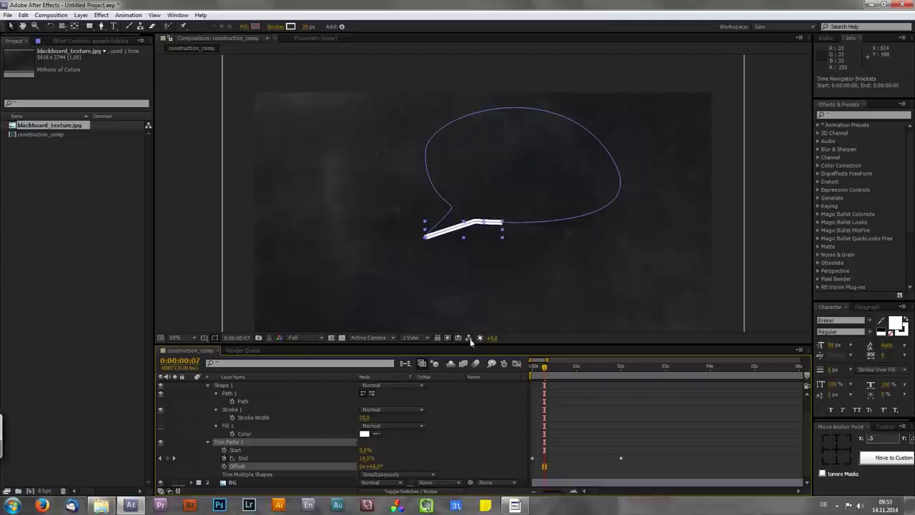
pyautogui.moveTo(550, 373); pyautogui.dragTo(581, 373)
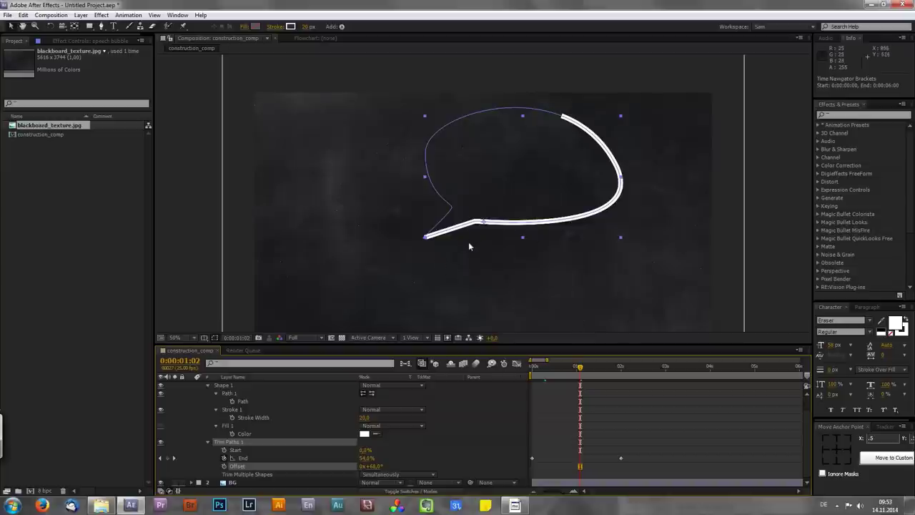
pyautogui.press('.')
pyautogui.press('F2')
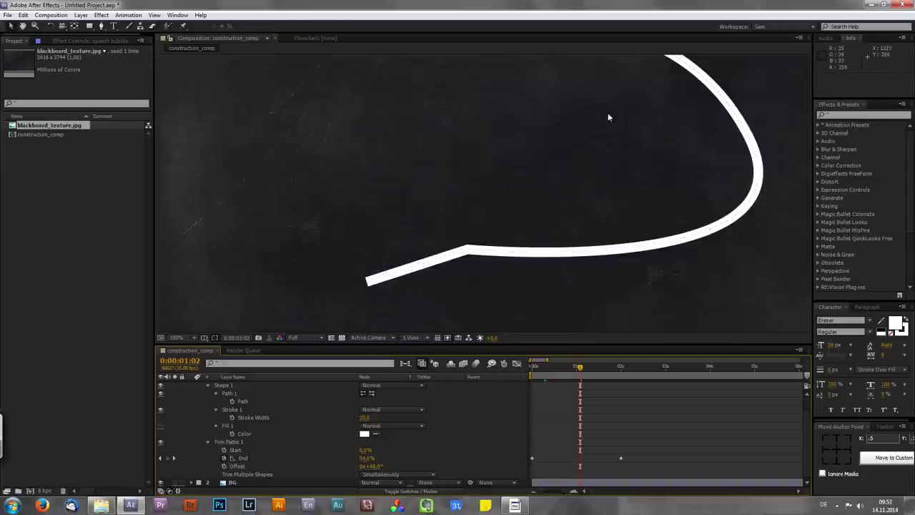
# Set the bubble stroke's Line Cap to Round Cap and Line Join to Round Join.
pyautogui.moveTo(609, 117)
pyautogui.mouseDown()
pyautogui.moveTo(582, 128)
pyautogui.moveTo(582, 174)
pyautogui.mouseUp()
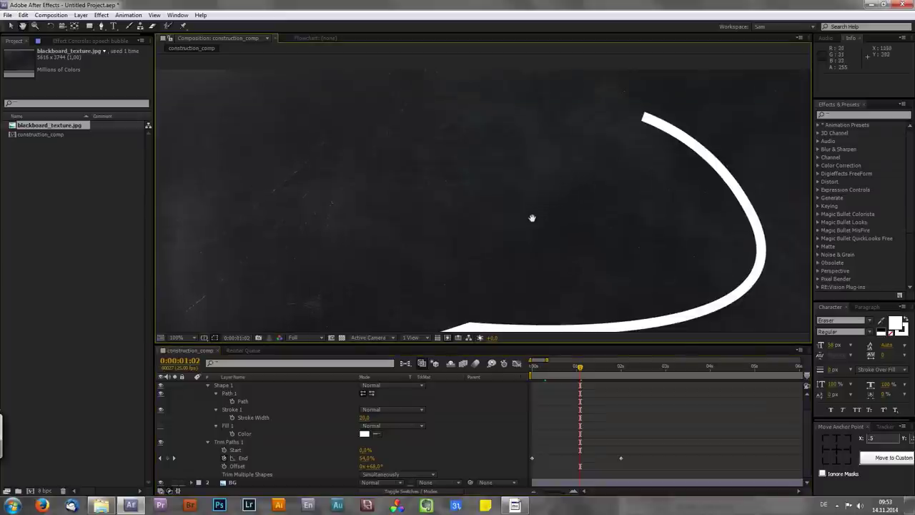
pyautogui.moveTo(494, 243); pyautogui.dragTo(479, 188)
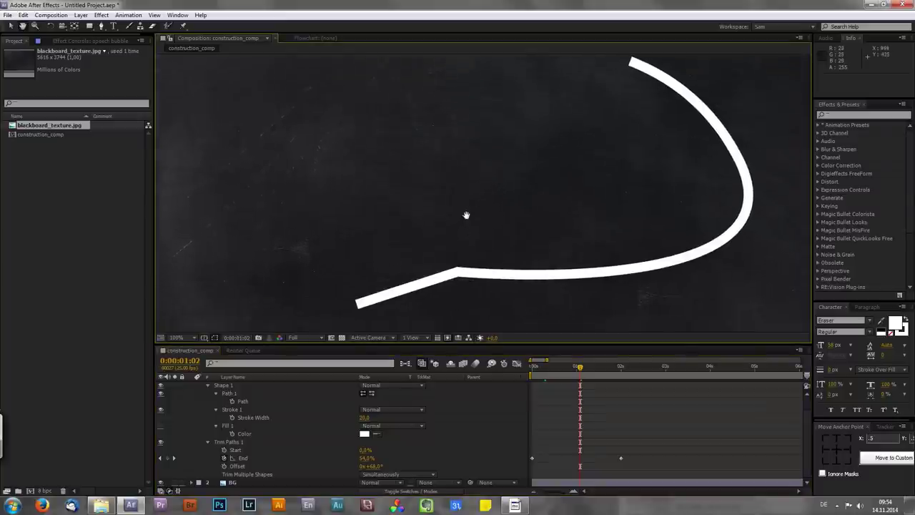
pyautogui.press('v')
pyautogui.click(216, 410)
pyautogui.click(216, 418)
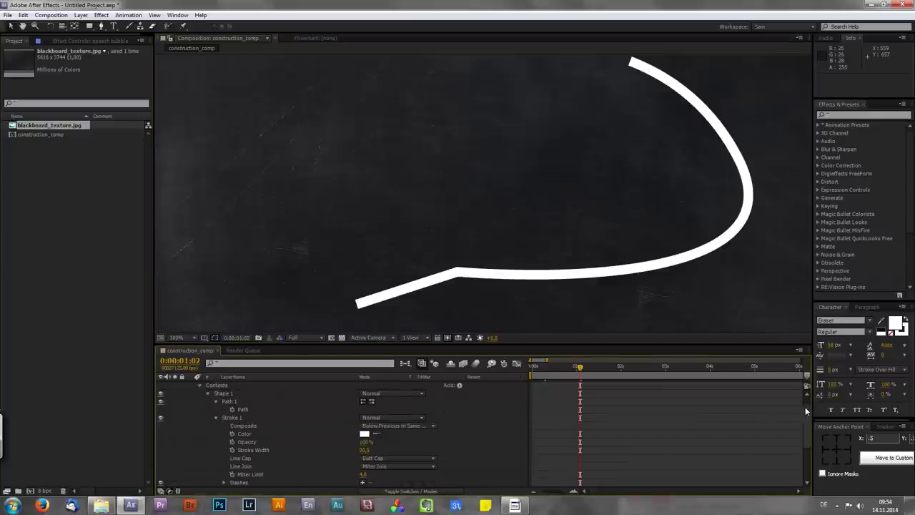
pyautogui.scroll(-3, 806, 419)
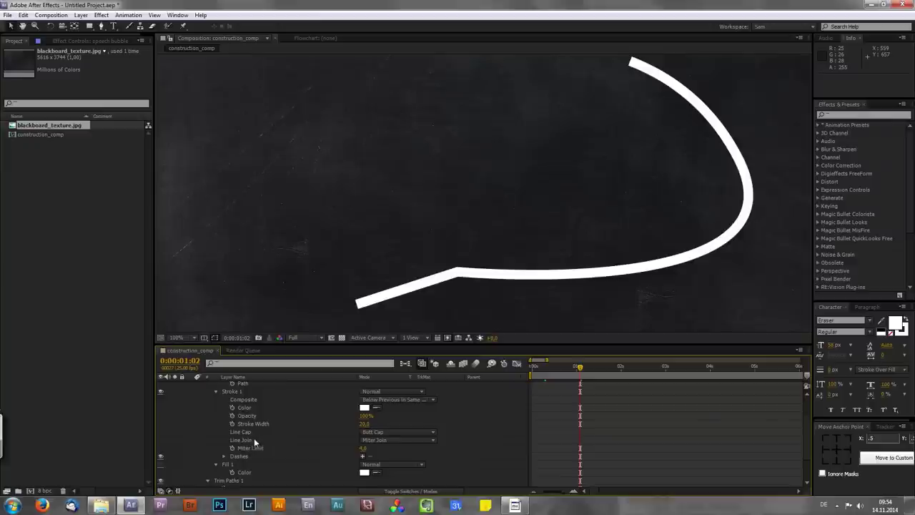
pyautogui.click(390, 434)
pyautogui.click(404, 455)
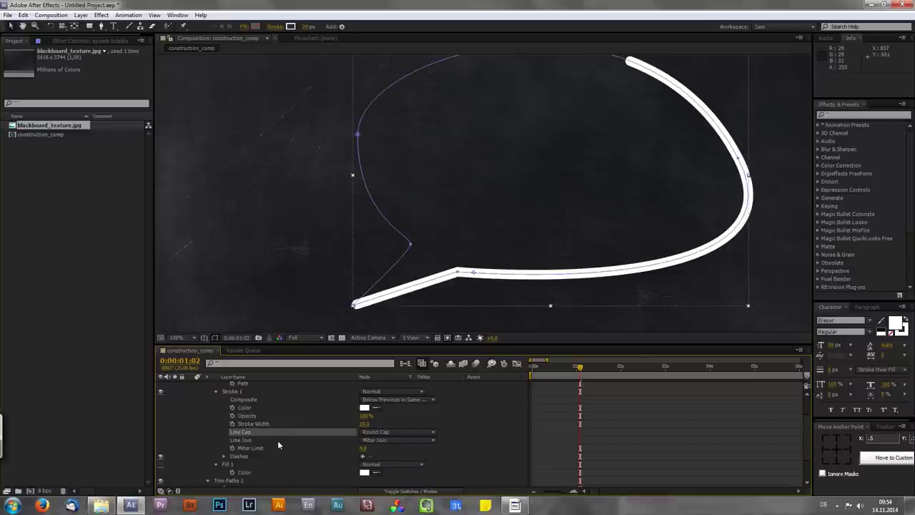
pyautogui.click(390, 440)
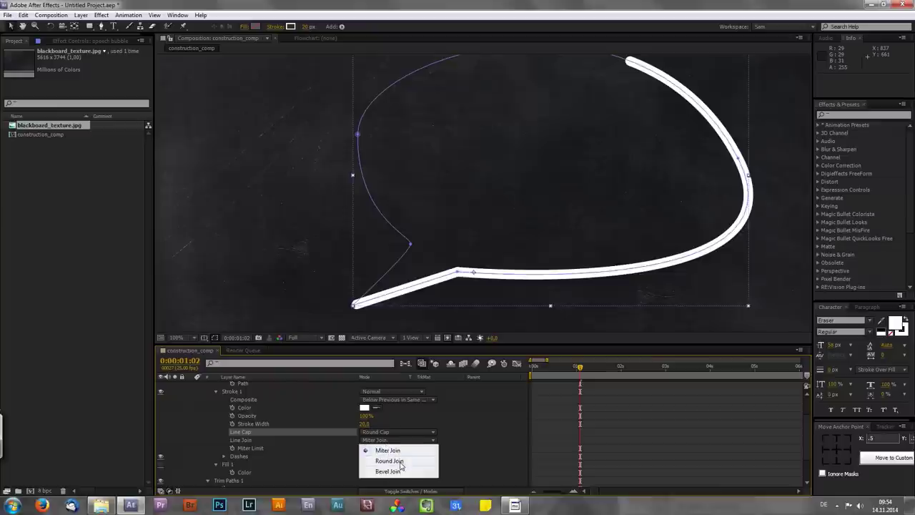
pyautogui.click(398, 463)
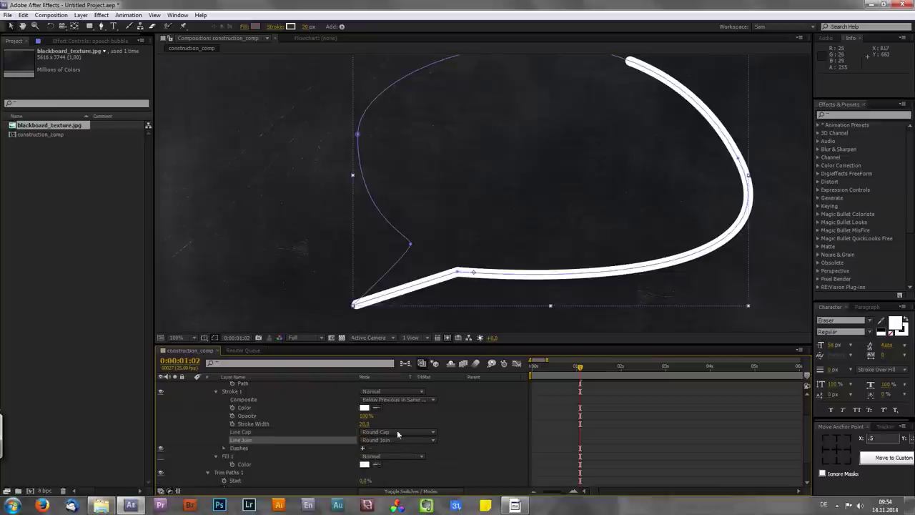
pyautogui.click(497, 425)
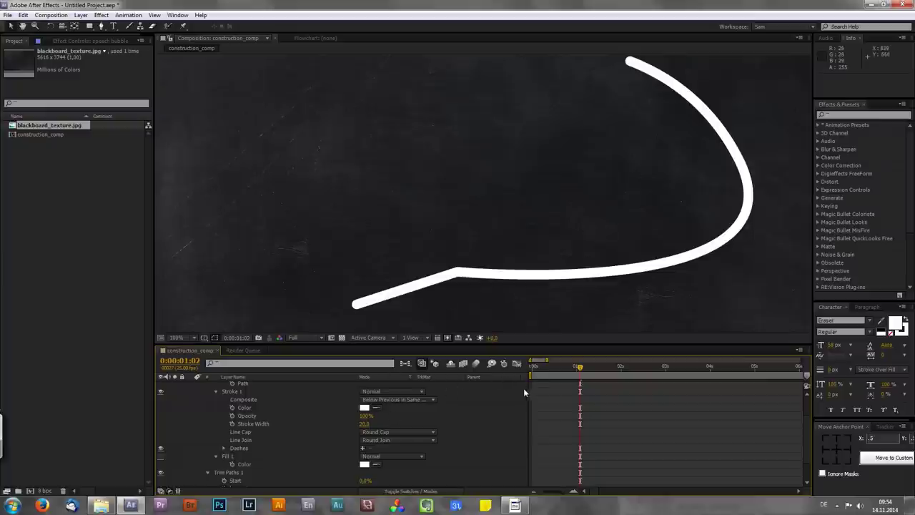
# Search 'roughen' in Effects & Presets and drop Roughen Edges onto the speech bubble.
pyautogui.press(',')
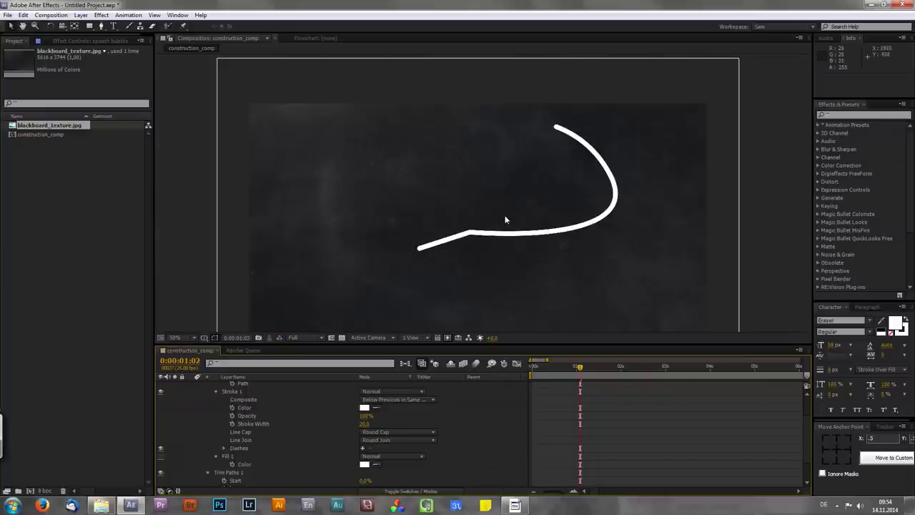
pyautogui.moveTo(534, 367); pyautogui.dragTo(621, 366)
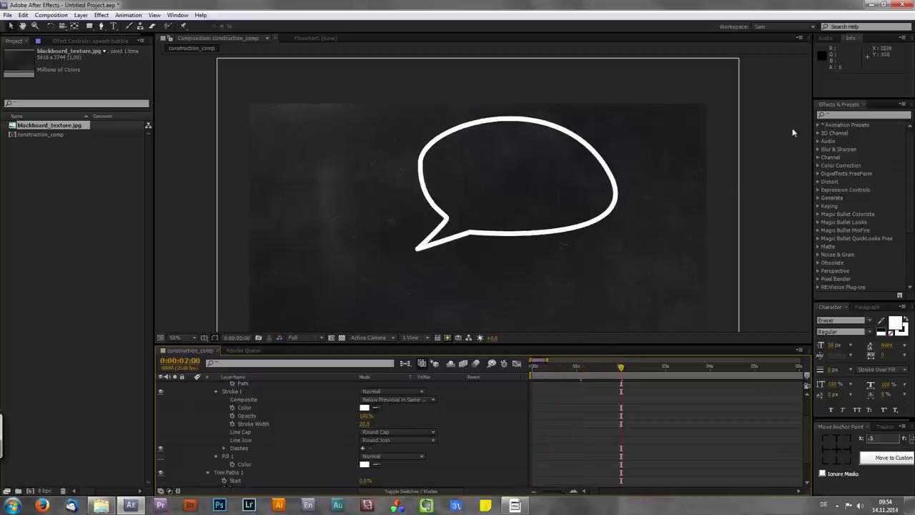
pyautogui.click(844, 109)
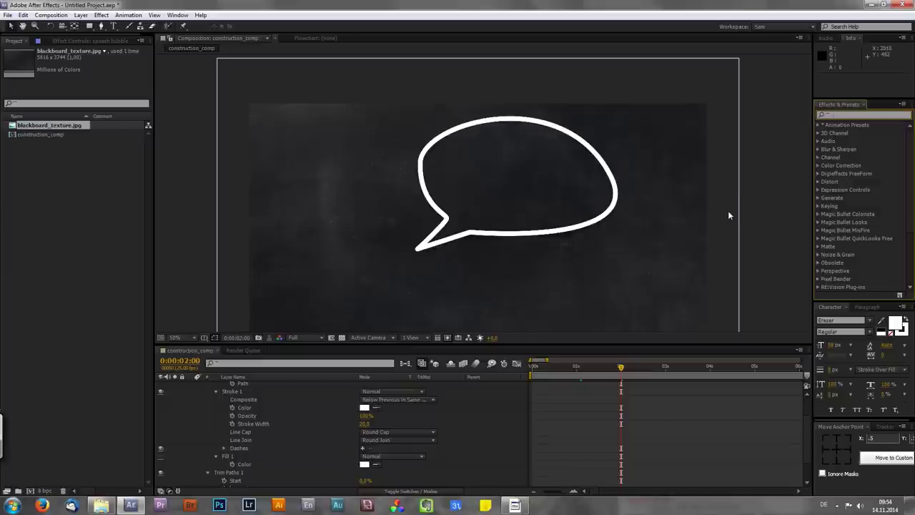
pyautogui.write('ro')
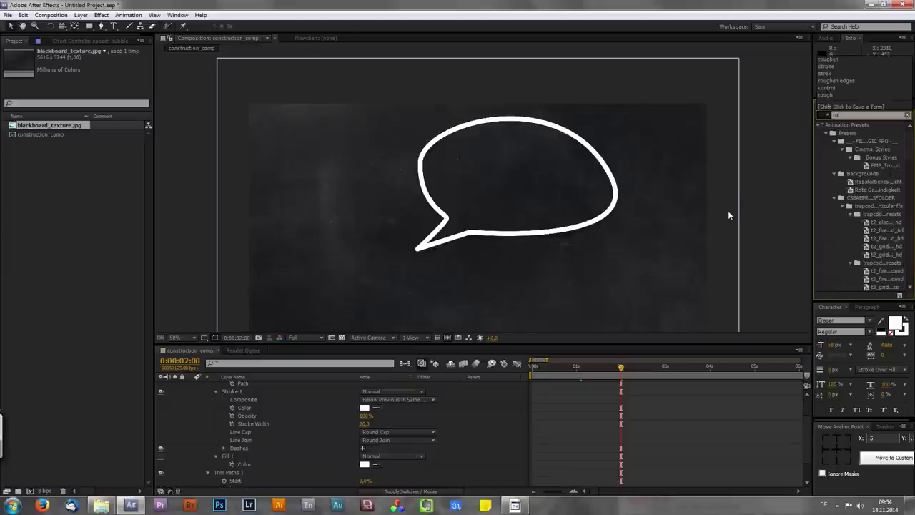
pyautogui.write('ughen')
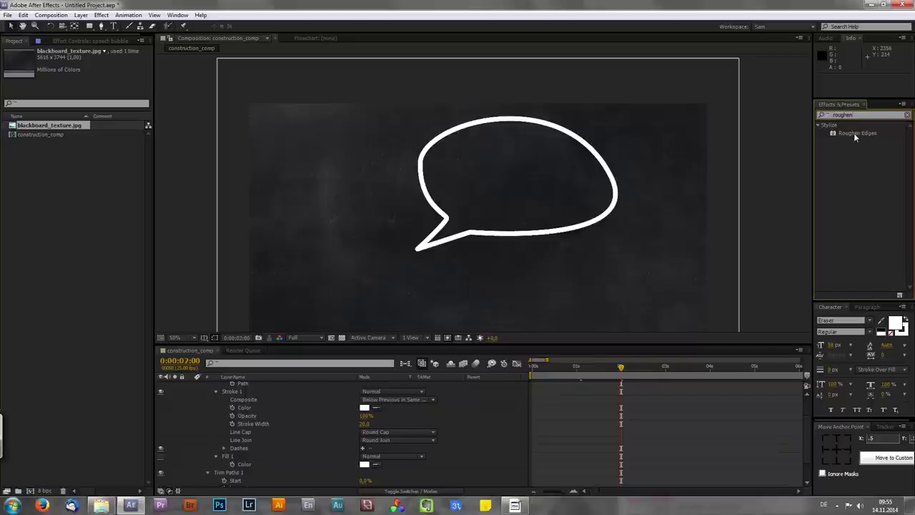
pyautogui.moveTo(855, 133); pyautogui.dragTo(440, 244)
pyautogui.scroll(2, 476, 200)
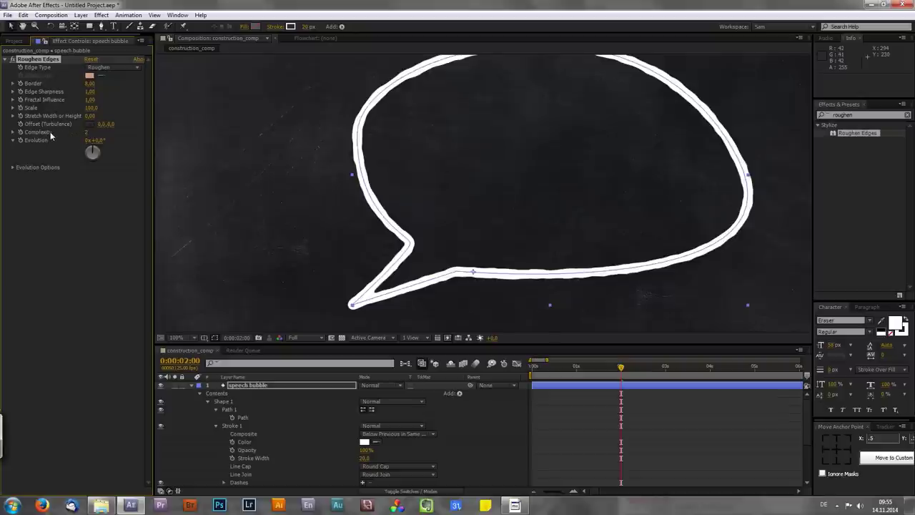
# Set Roughen Edges Complexity to 10 after briefly testing a value of 1.
pyautogui.click(88, 133)
pyautogui.write('10')
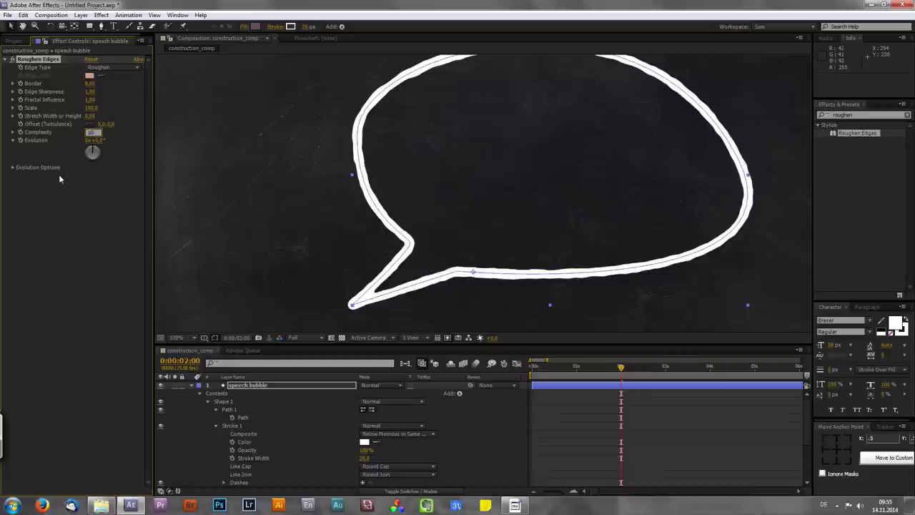
pyautogui.press('Return')
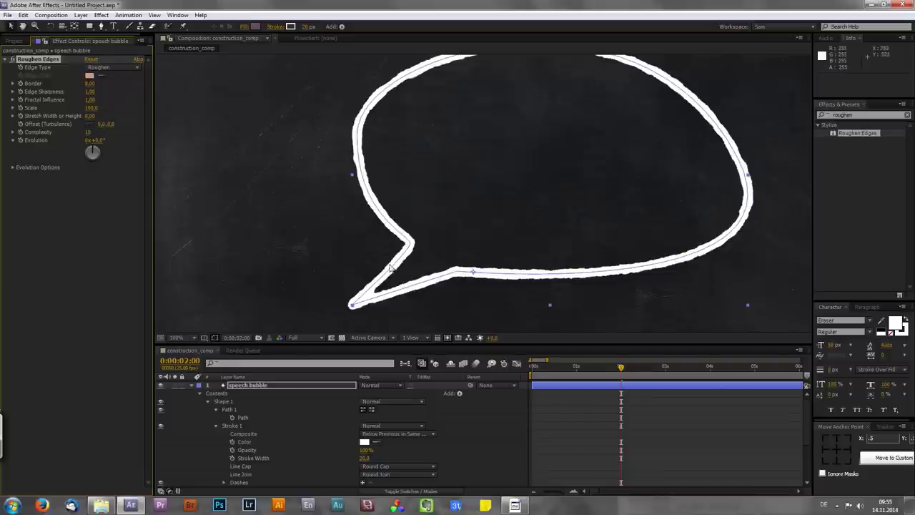
pyautogui.press('.')
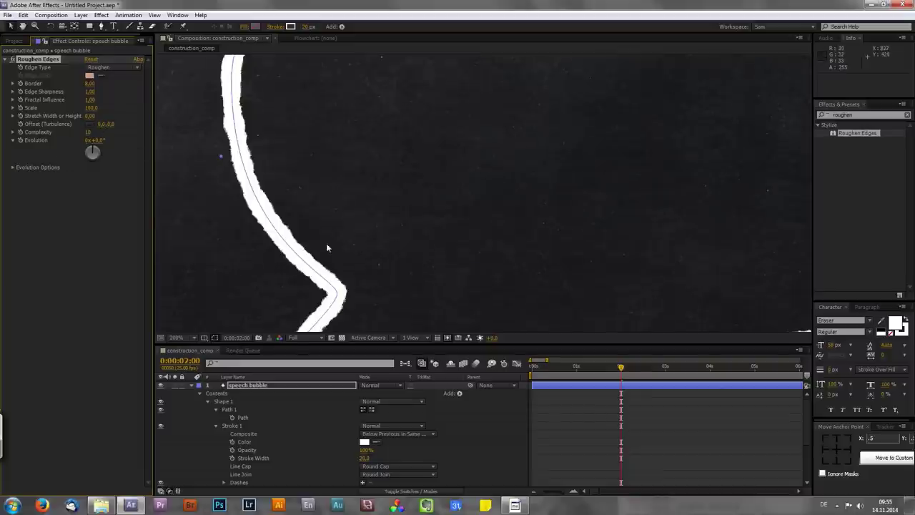
pyautogui.click(88, 132)
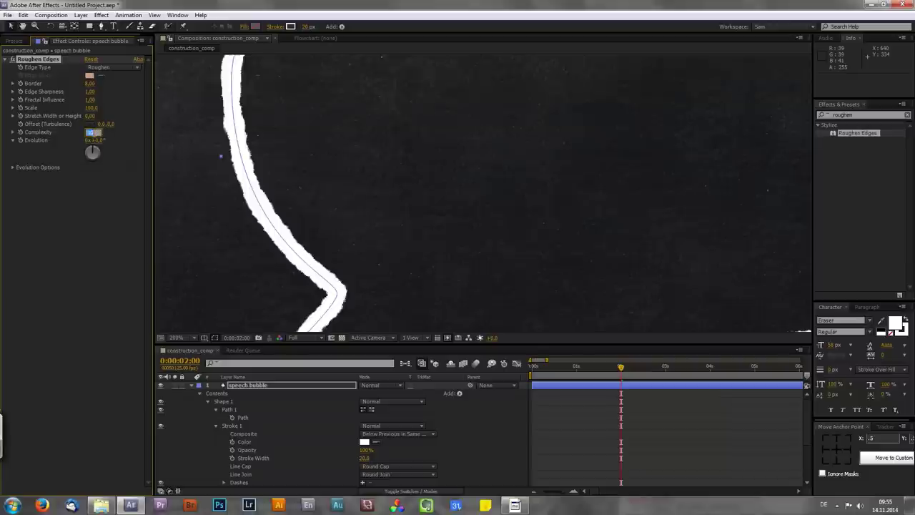
pyautogui.write('1')
pyautogui.press('Return')
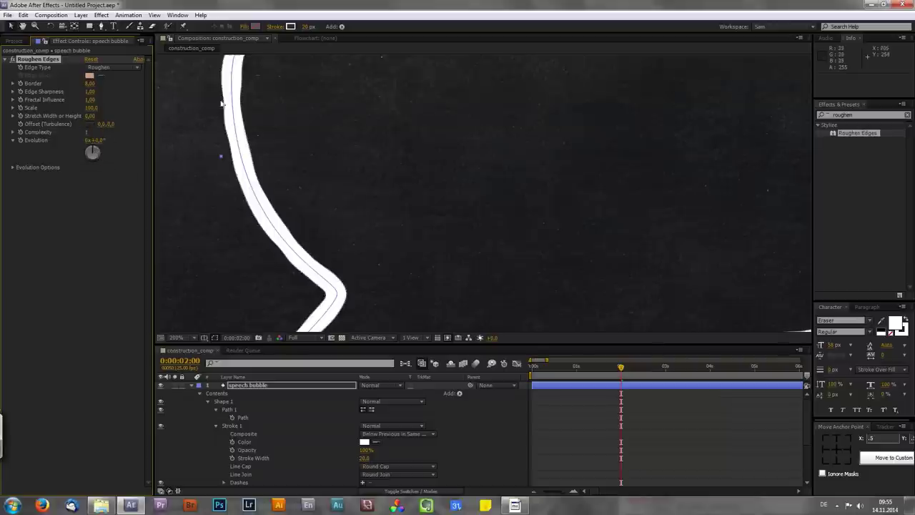
pyautogui.moveTo(87, 132); pyautogui.dragTo(93, 132)
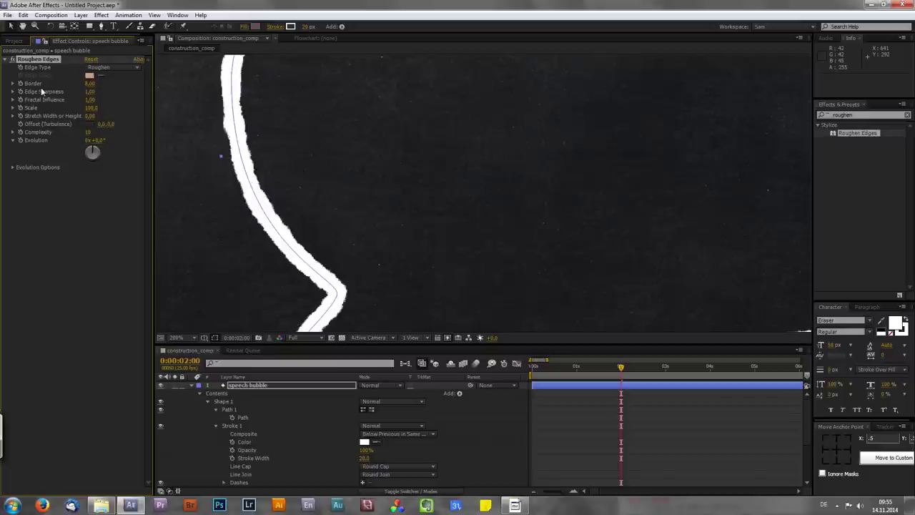
# Raise the Roughen Edges Border to about 14 and preview the roughened outline drawing on.
pyautogui.moveTo(89, 83); pyautogui.dragTo(197, 84)
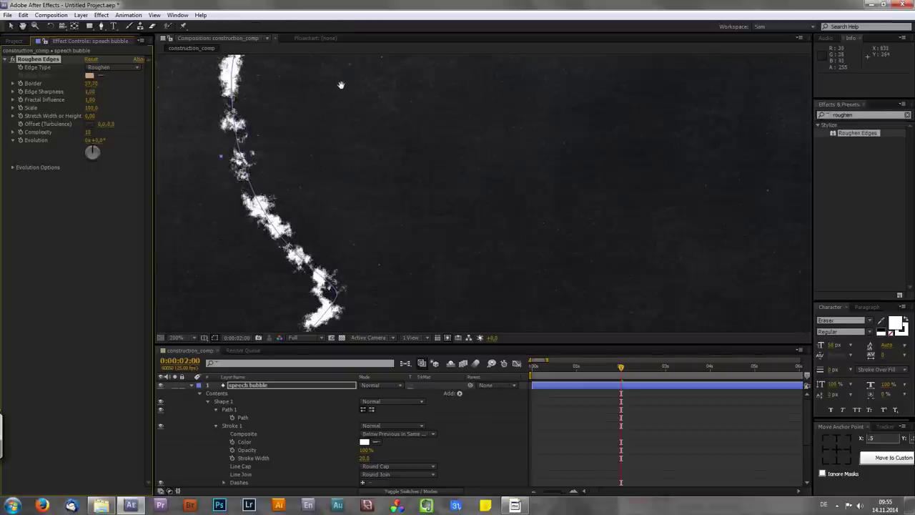
pyautogui.moveTo(342, 85); pyautogui.dragTo(358, 176)
pyautogui.moveTo(385, 149)
pyautogui.mouseDown()
pyautogui.moveTo(337, 204)
pyautogui.moveTo(314, 208)
pyautogui.mouseUp()
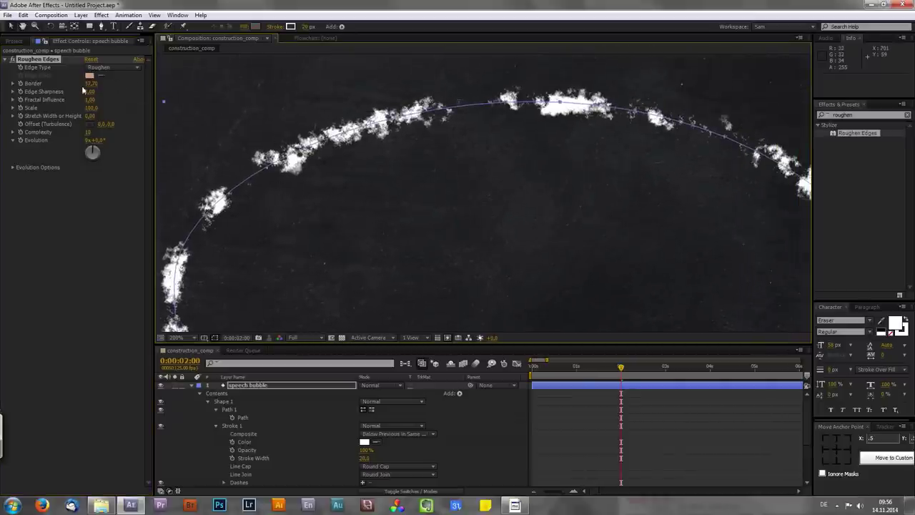
pyautogui.click(90, 84)
pyautogui.write('8')
pyautogui.press('Return')
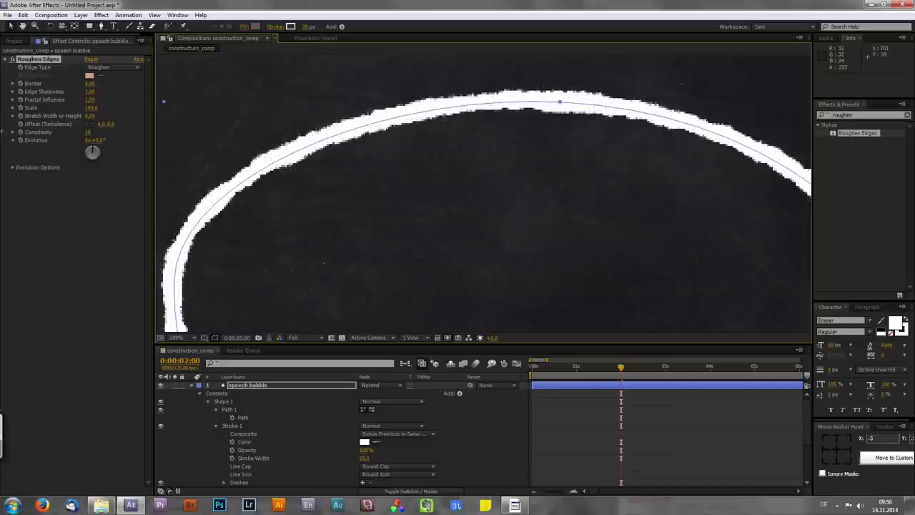
pyautogui.moveTo(2, 114); pyautogui.dragTo(3, 105)
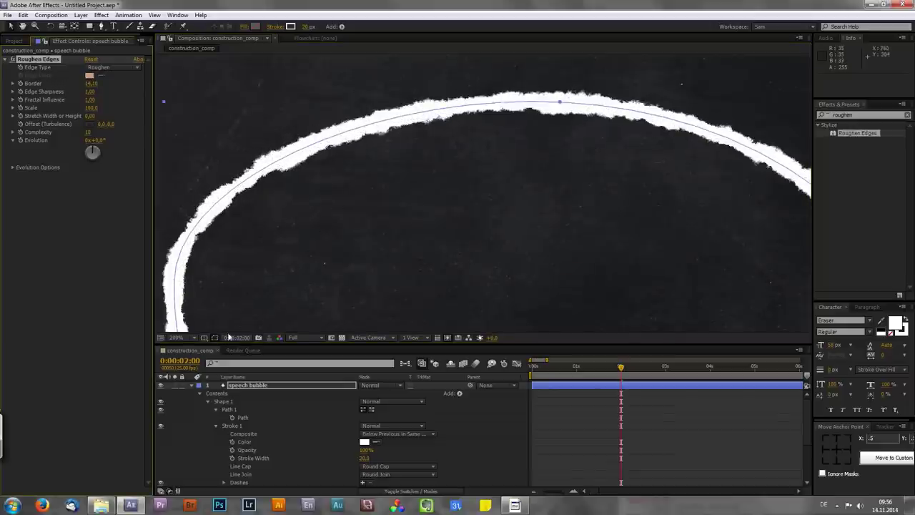
pyautogui.press(',')
pyautogui.moveTo(441, 249); pyautogui.dragTo(462, 168)
pyautogui.moveTo(549, 362)
pyautogui.mouseDown()
pyautogui.moveTo(530, 366)
pyautogui.moveTo(626, 365)
pyautogui.mouseUp()
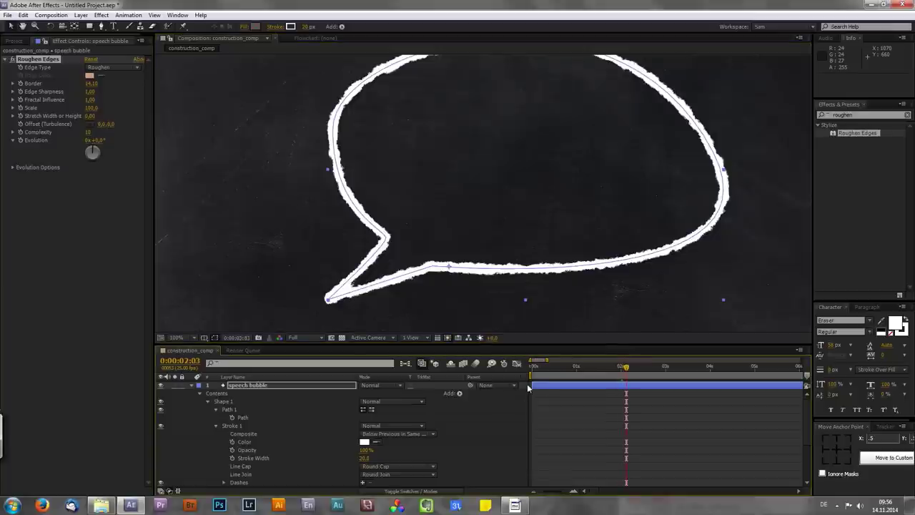
pyautogui.click(413, 388)
# Collapse the speech bubble layer's properties and zoom out to see the whole composition.
pyautogui.click(267, 390)
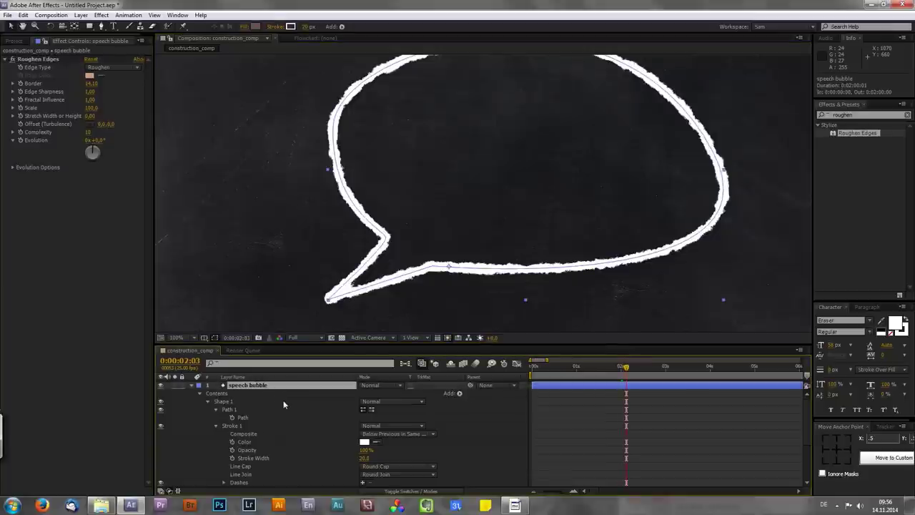
pyautogui.press('u')
pyautogui.press('u')
pyautogui.click(275, 447)
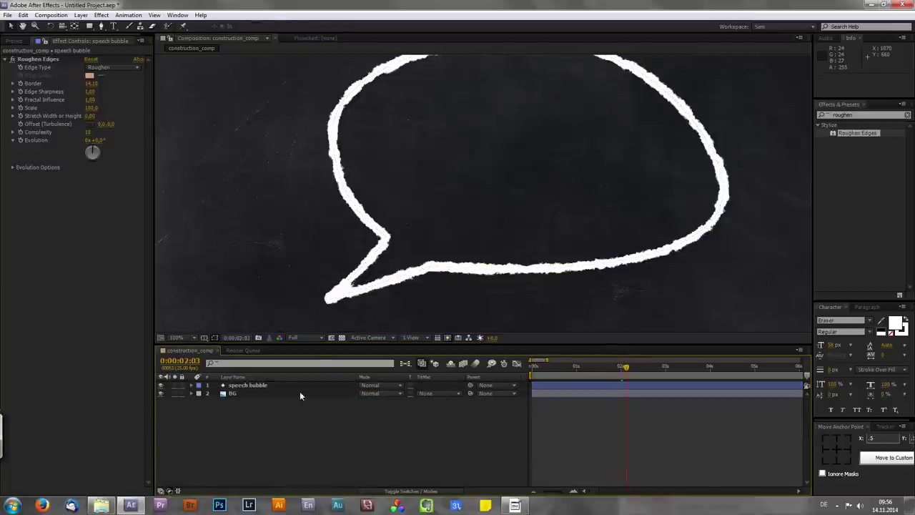
pyautogui.moveTo(354, 268); pyautogui.dragTo(487, 151)
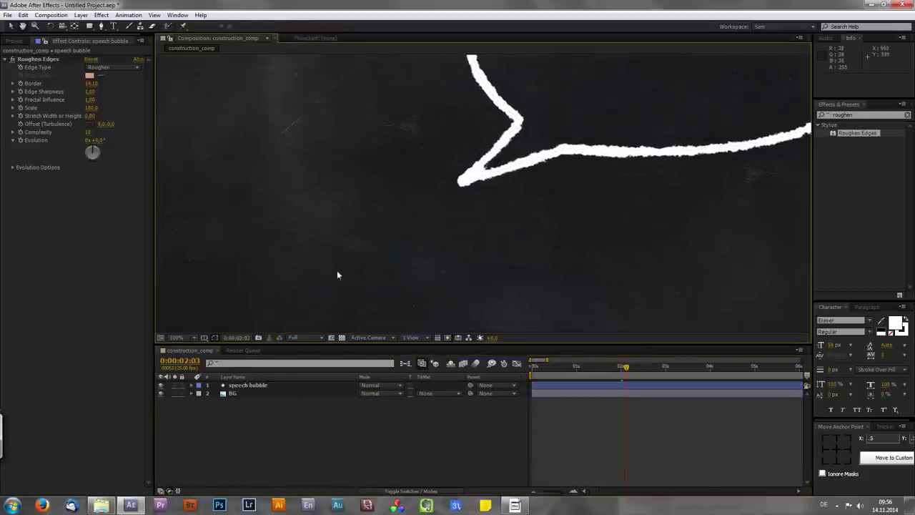
pyautogui.press(',')
pyautogui.press(',')
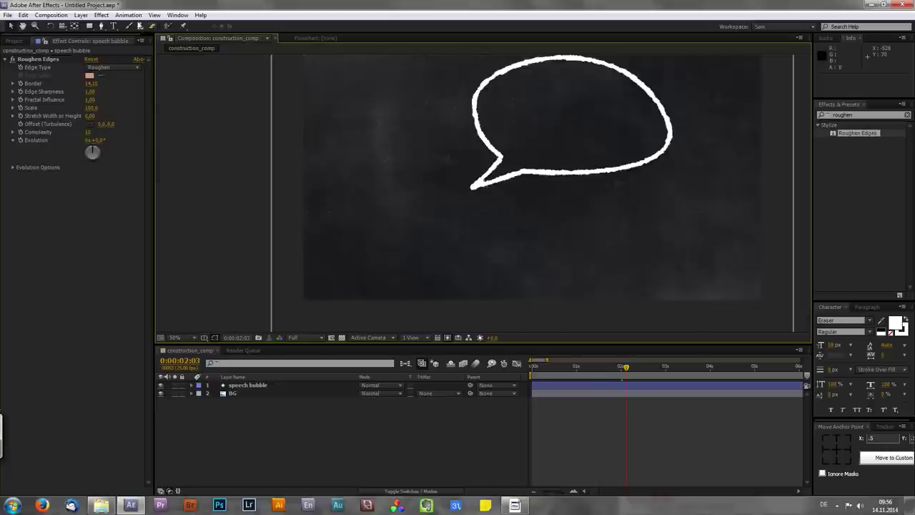
# Draw a closed four-cornered white shape below and left of the speech bubble with the Pen tool.
pyautogui.click(101, 25)
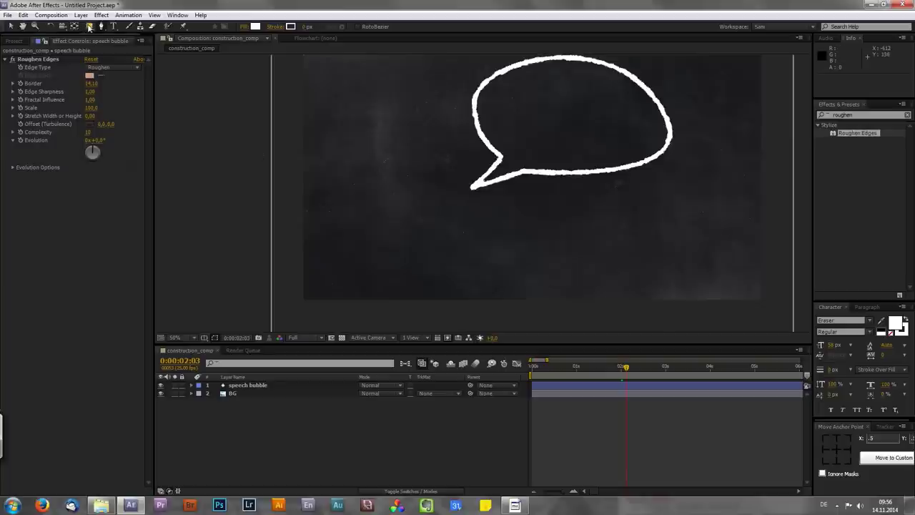
pyautogui.click(351, 206)
pyautogui.click(343, 281)
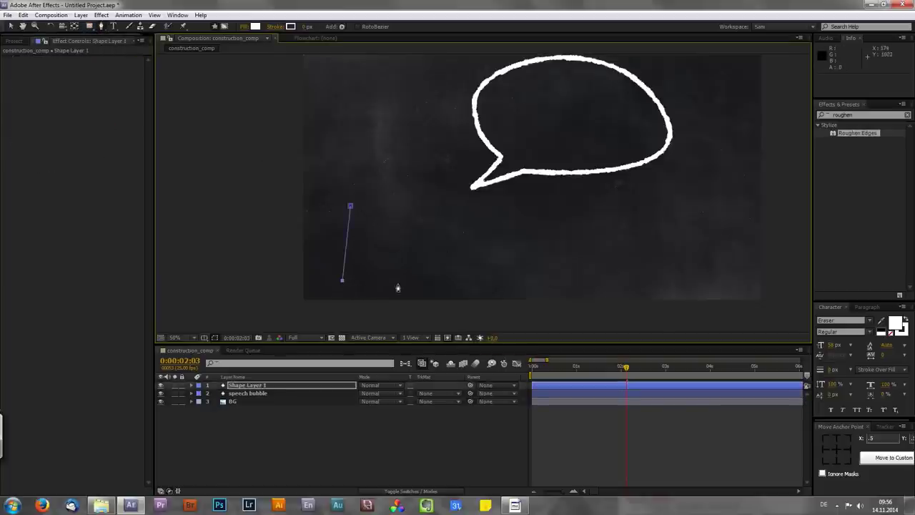
pyautogui.click(458, 279)
pyautogui.click(474, 212)
pyautogui.moveTo(350, 207); pyautogui.dragTo(337, 215)
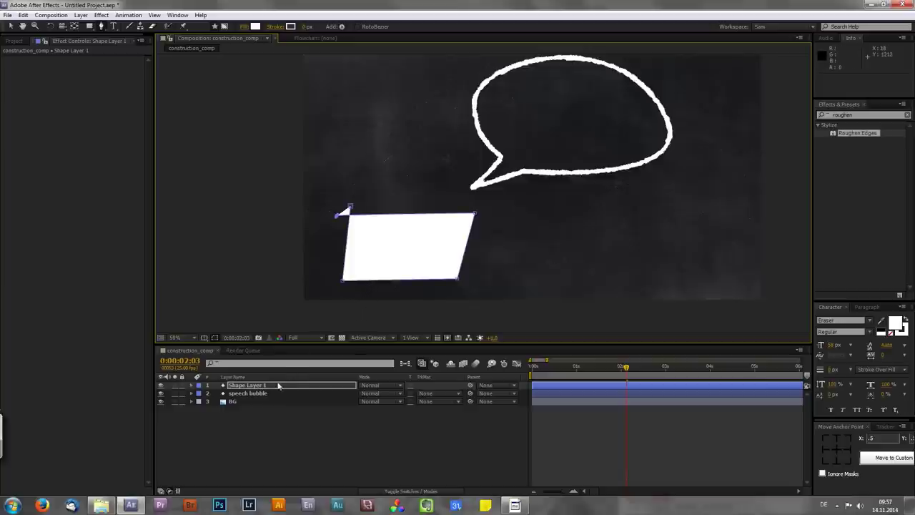
# Zoom in on the new shape and rename its layer to 'video frame'.
pyautogui.press('.')
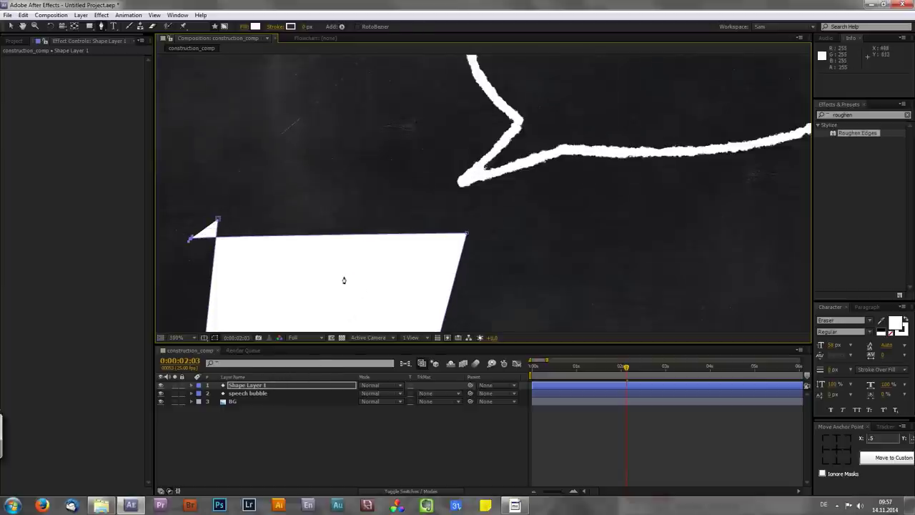
pyautogui.moveTo(344, 280); pyautogui.dragTo(442, 135)
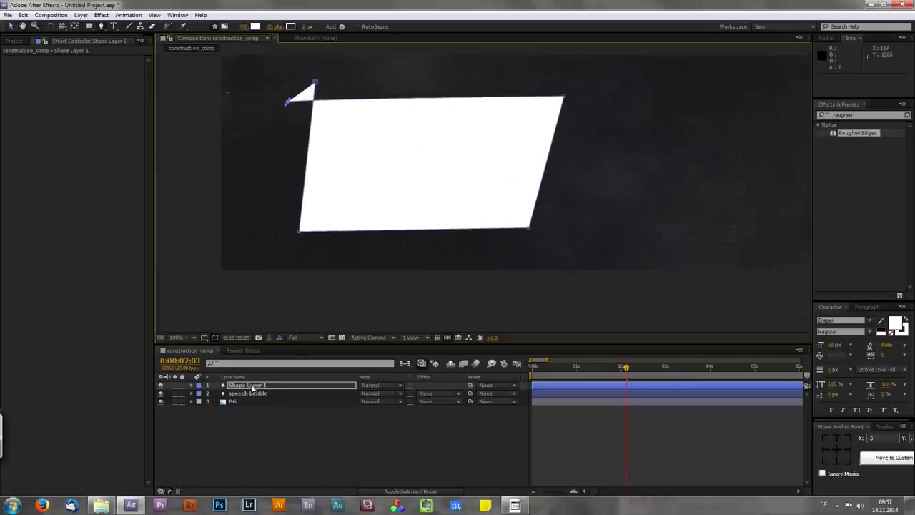
pyautogui.click(255, 386)
pyautogui.press('u')
pyautogui.press('u')
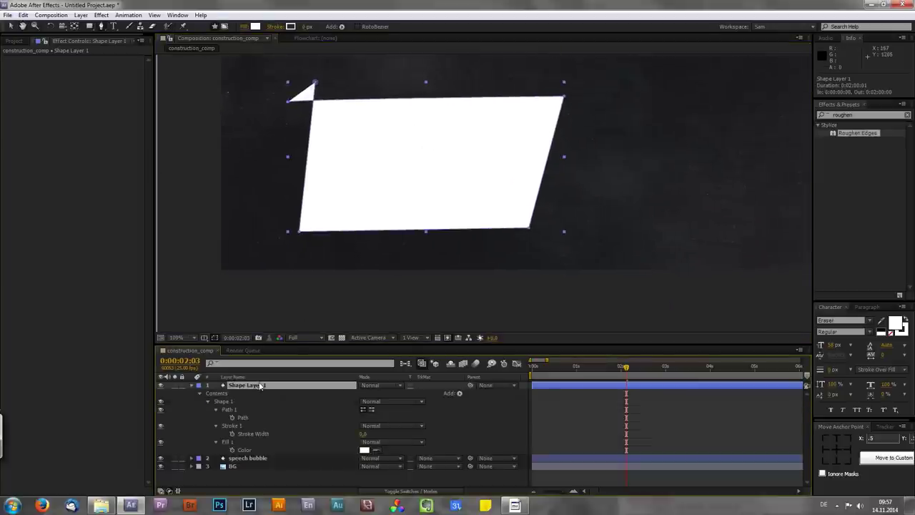
pyautogui.press('Return')
pyautogui.write('wei')
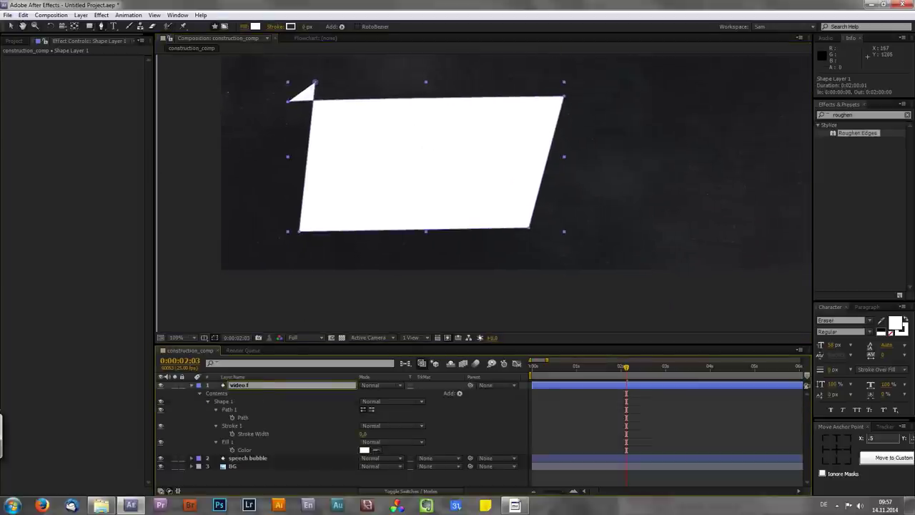
pyautogui.write('eo frame')
pyautogui.press('Return')
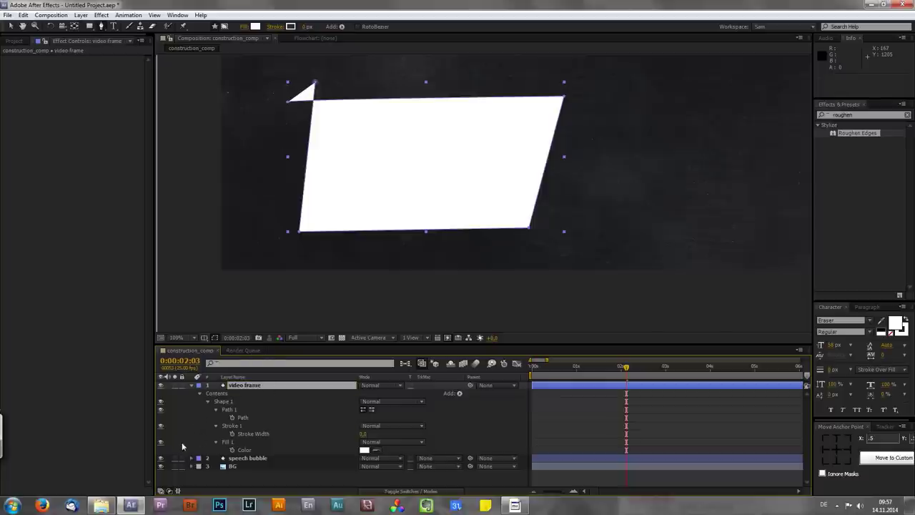
# Remove the fill, thicken the stroke to about 14 px, and set Round Cap and Round Join.
pyautogui.click(160, 442)
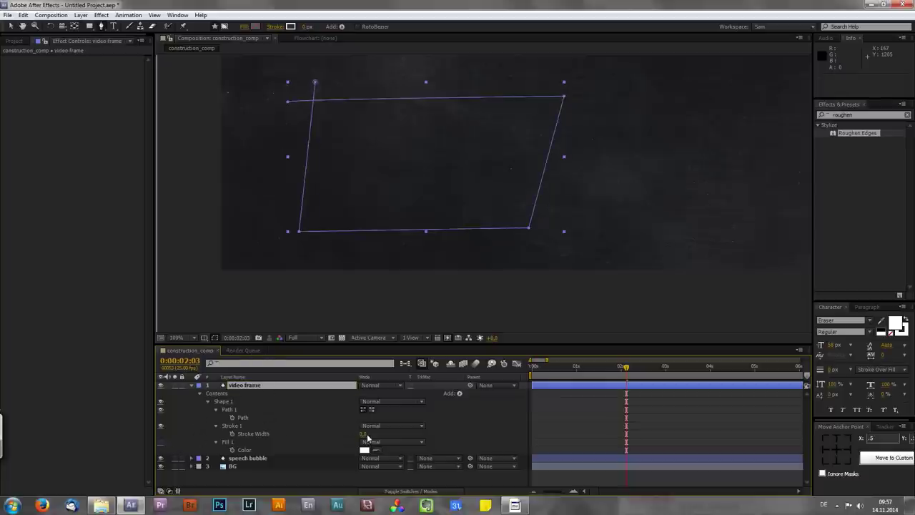
pyautogui.moveTo(363, 434); pyautogui.dragTo(367, 435)
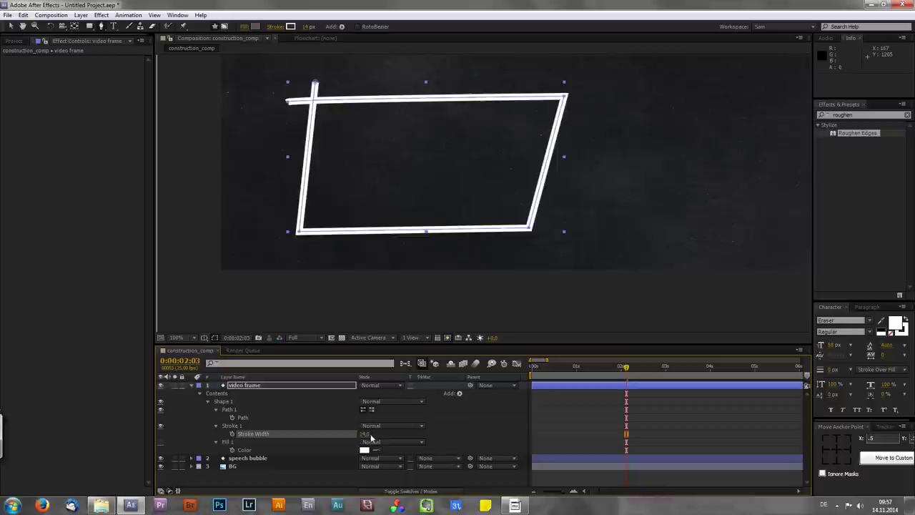
pyautogui.click(216, 426)
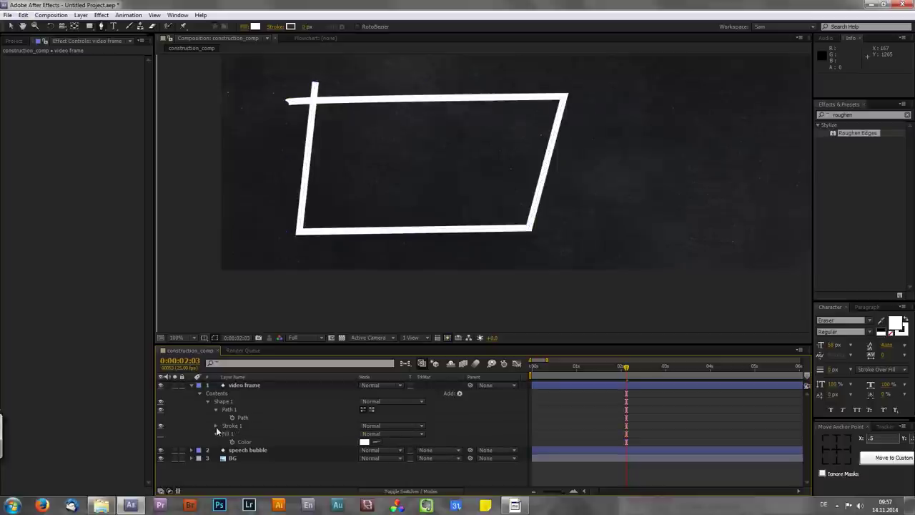
pyautogui.click(216, 427)
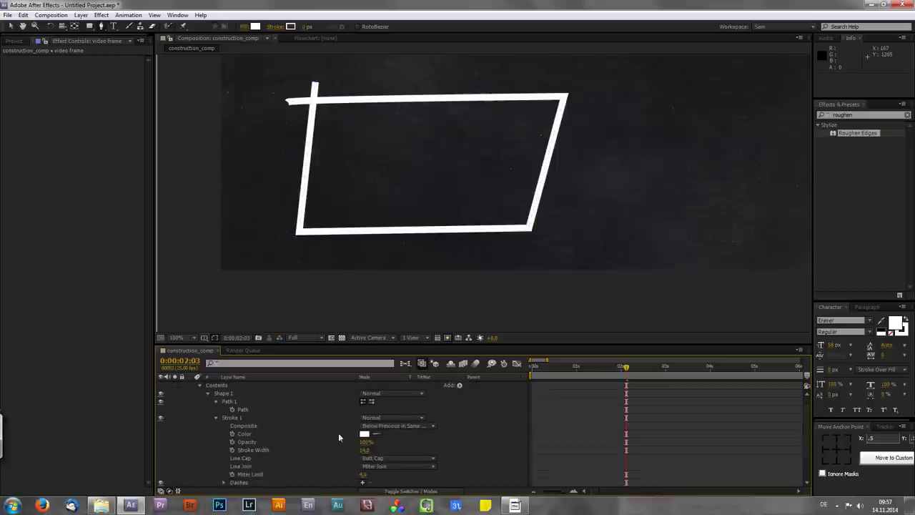
pyautogui.click(387, 457)
pyautogui.click(396, 436)
pyautogui.click(386, 466)
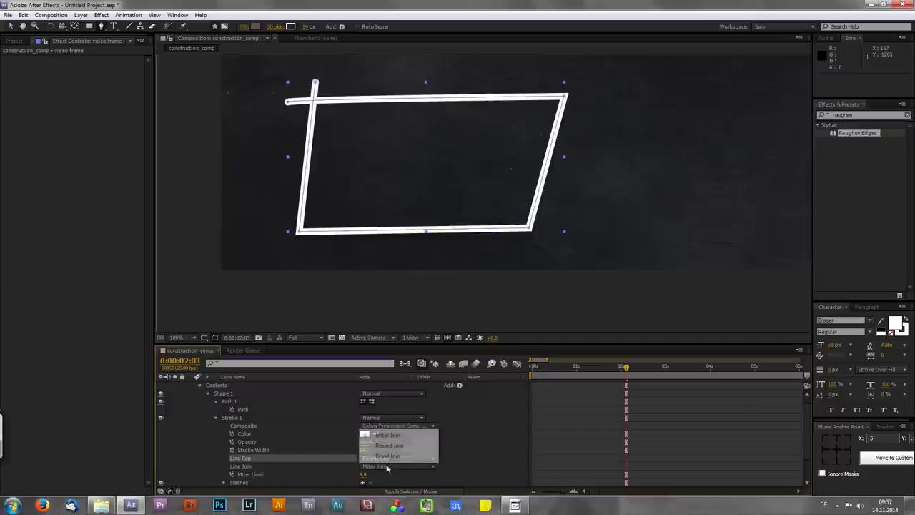
pyautogui.click(392, 445)
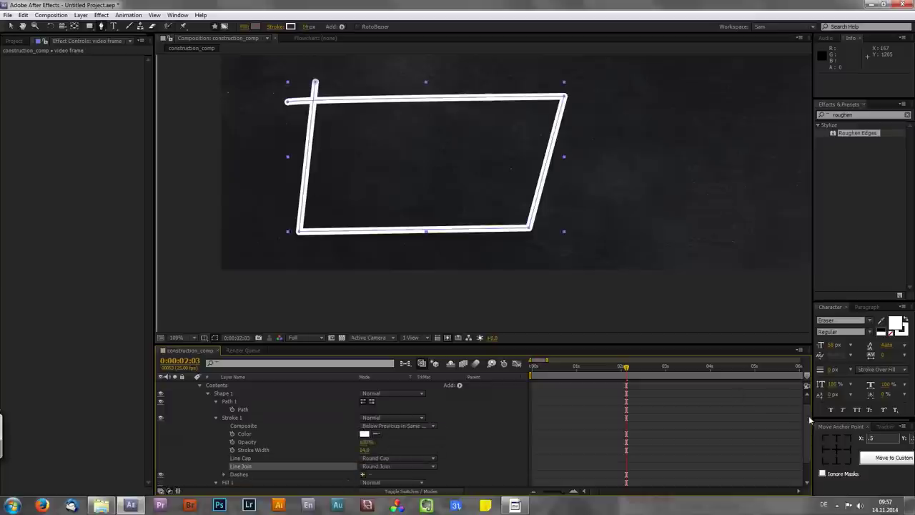
pyautogui.scroll(-2, 807, 433)
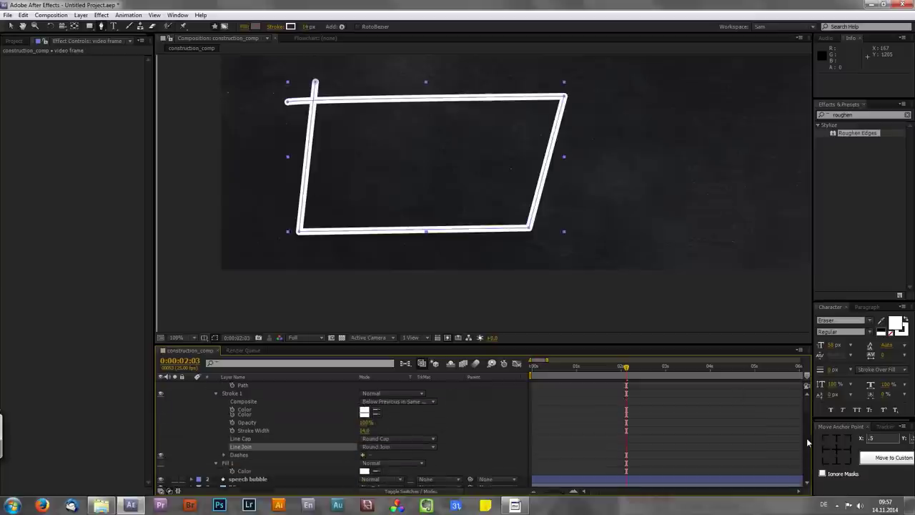
# Add dashes to the frame outline with Dash 13, Gap 28 and Offset 75.
pyautogui.click(363, 450)
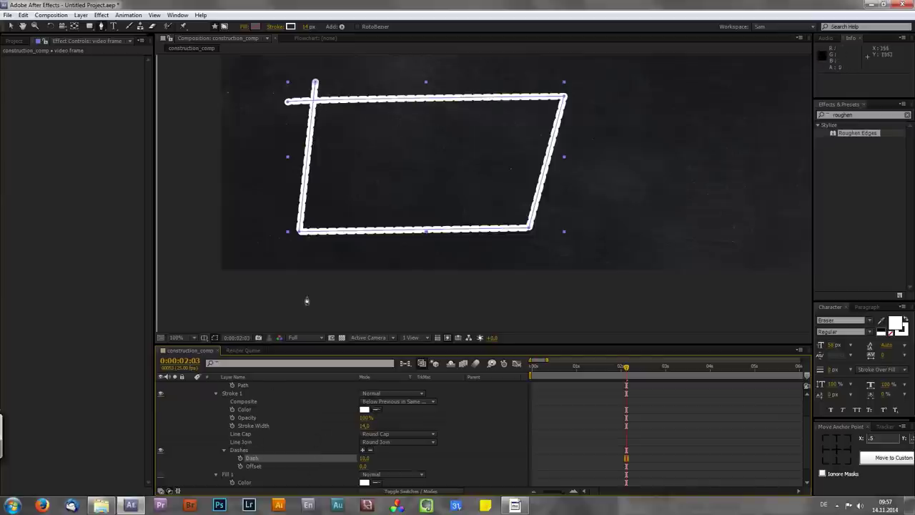
pyautogui.moveTo(365, 458)
pyautogui.mouseDown()
pyautogui.moveTo(411, 466)
pyautogui.moveTo(366, 459)
pyautogui.mouseUp()
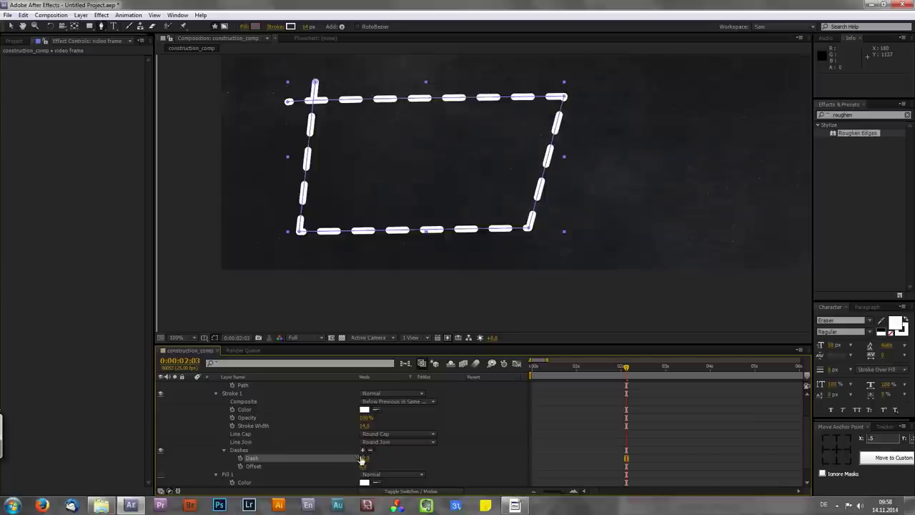
pyautogui.click(363, 451)
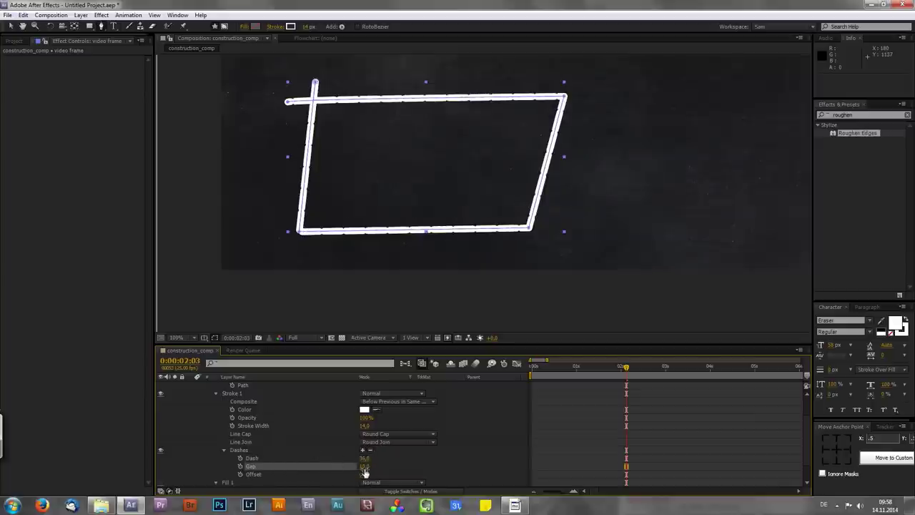
pyautogui.moveTo(364, 468)
pyautogui.mouseDown()
pyautogui.moveTo(395, 463)
pyautogui.moveTo(366, 465)
pyautogui.mouseUp()
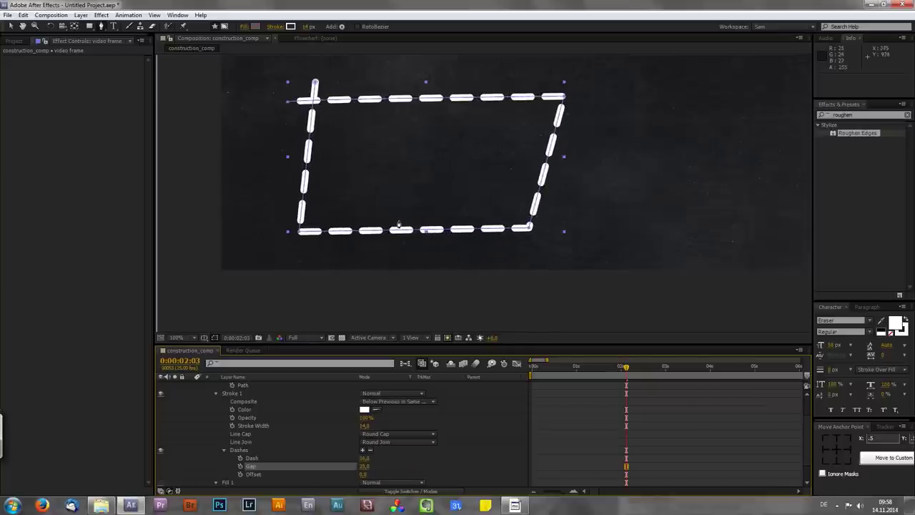
pyautogui.moveTo(365, 457); pyautogui.dragTo(352, 461)
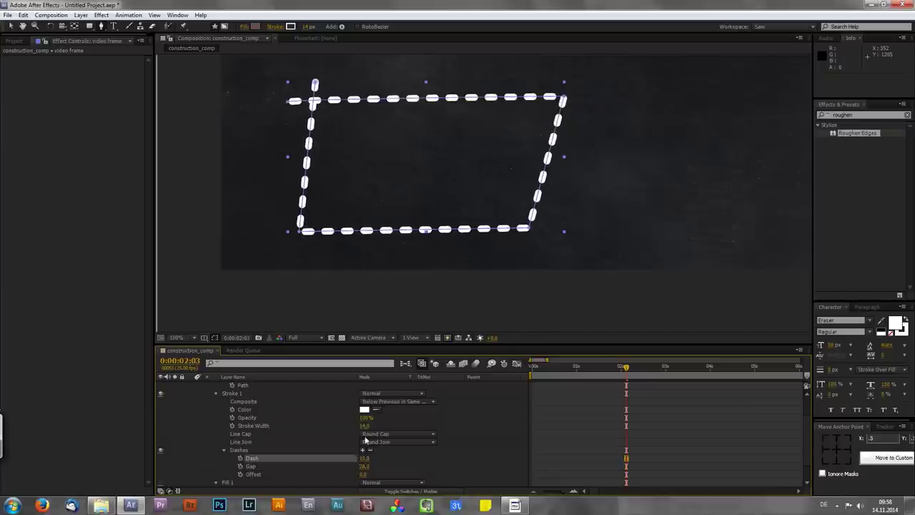
pyautogui.moveTo(363, 426); pyautogui.dragTo(365, 425)
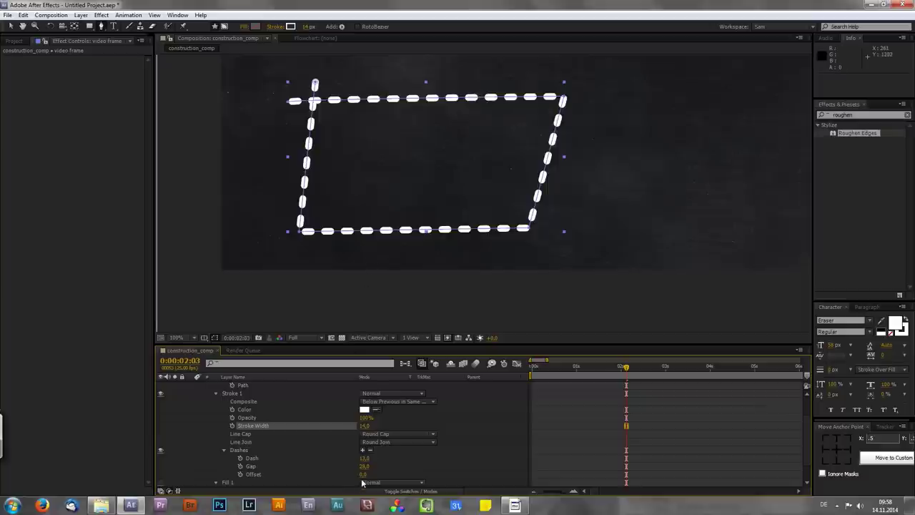
pyautogui.moveTo(365, 475); pyautogui.dragTo(400, 474)
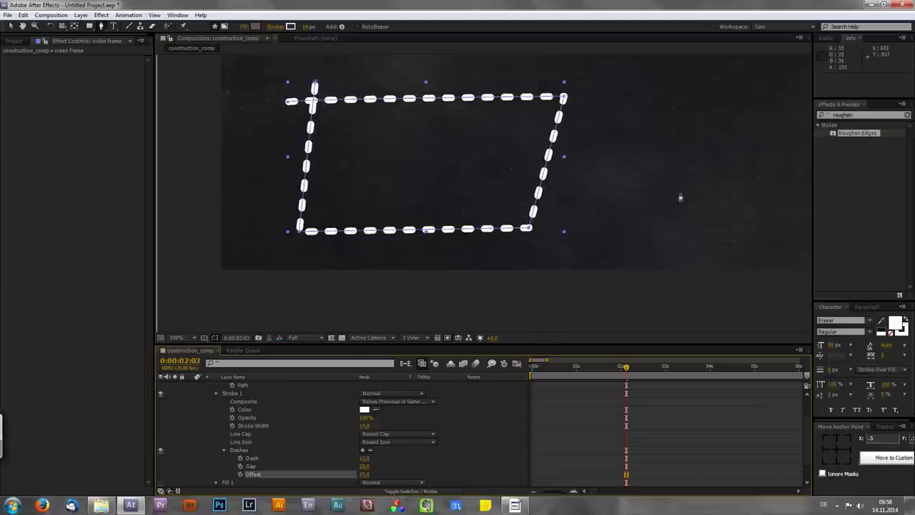
# Apply the Roughen Edges effect to the speech bubble layer.
pyautogui.press('v')
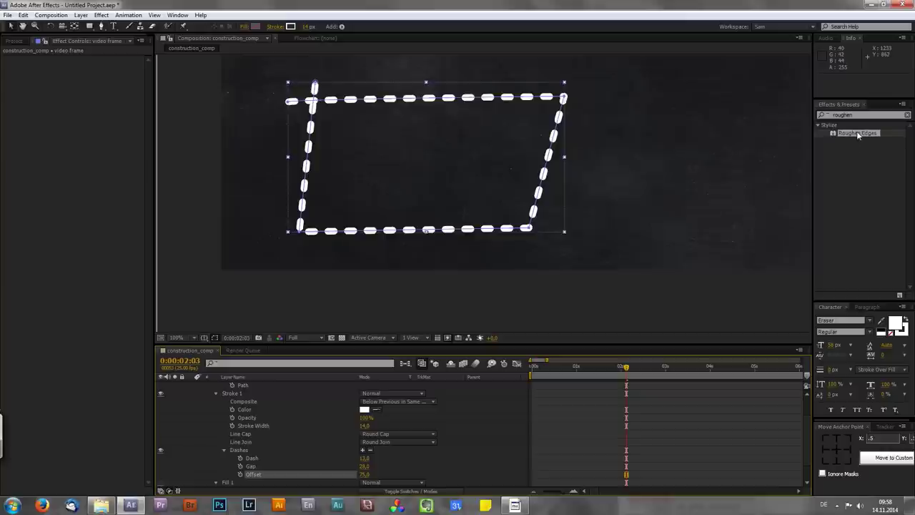
pyautogui.moveTo(858, 135); pyautogui.dragTo(412, 393)
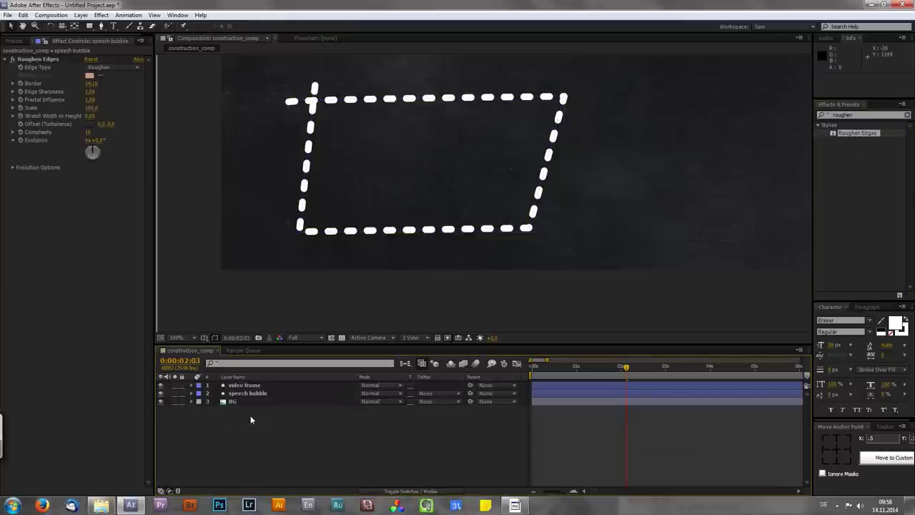
pyautogui.click(258, 394)
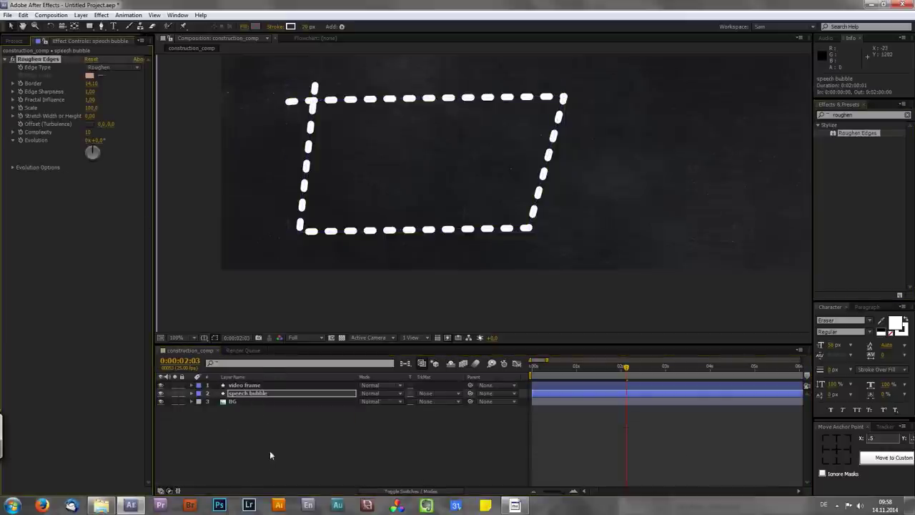
# Apply Roughen Edges to the video frame too, lowering its Border to 4.70.
pyautogui.click(250, 386)
pyautogui.hotkey('ctrl', 'alt', 'shift', 'e')
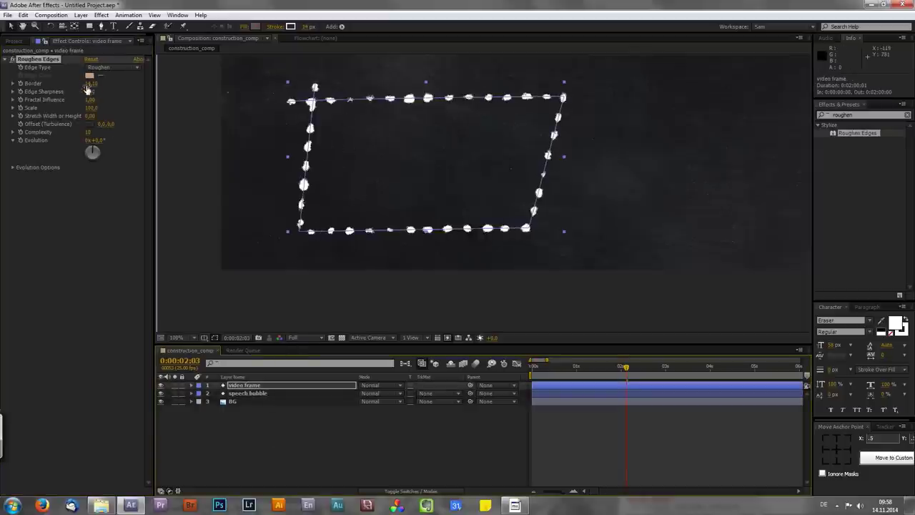
pyautogui.moveTo(91, 88); pyautogui.dragTo(36, 91)
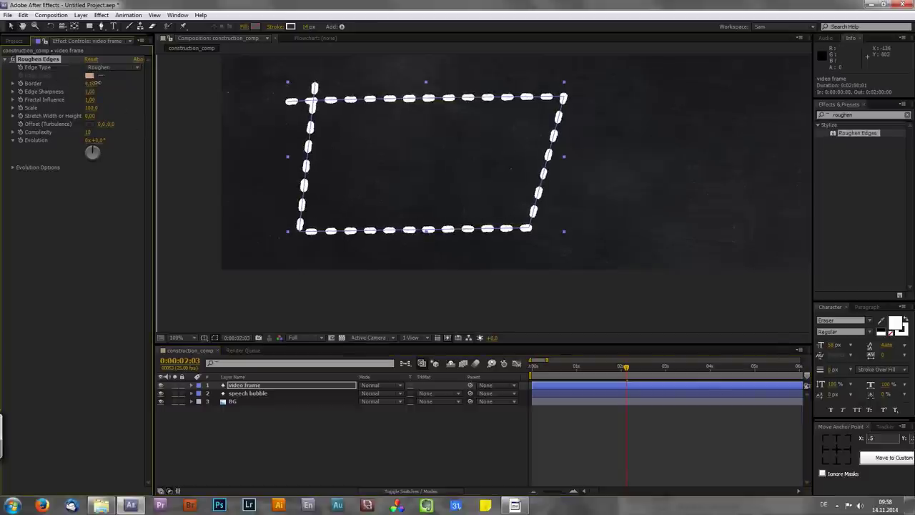
pyautogui.click(374, 249)
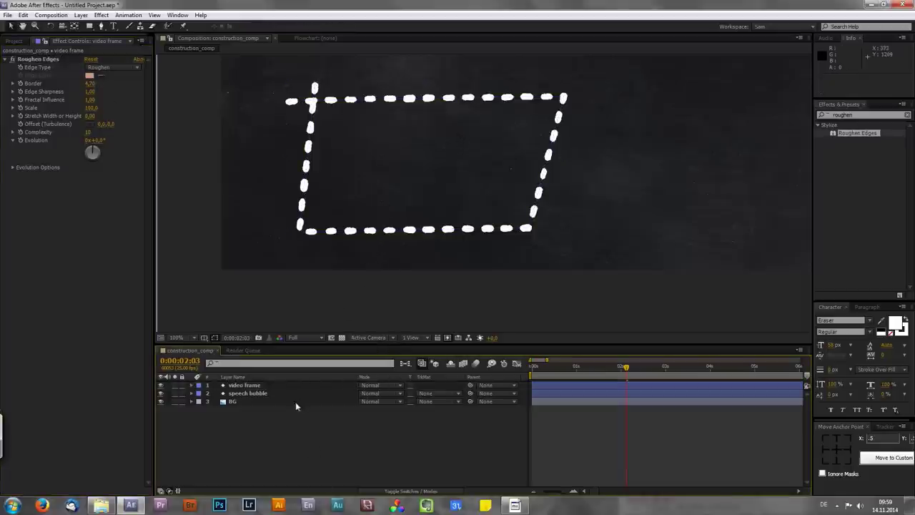
# Drag the dashed video frame to the upper left of the chalkboard, beside the bubble.
pyautogui.scroll(-2, 368, 274)
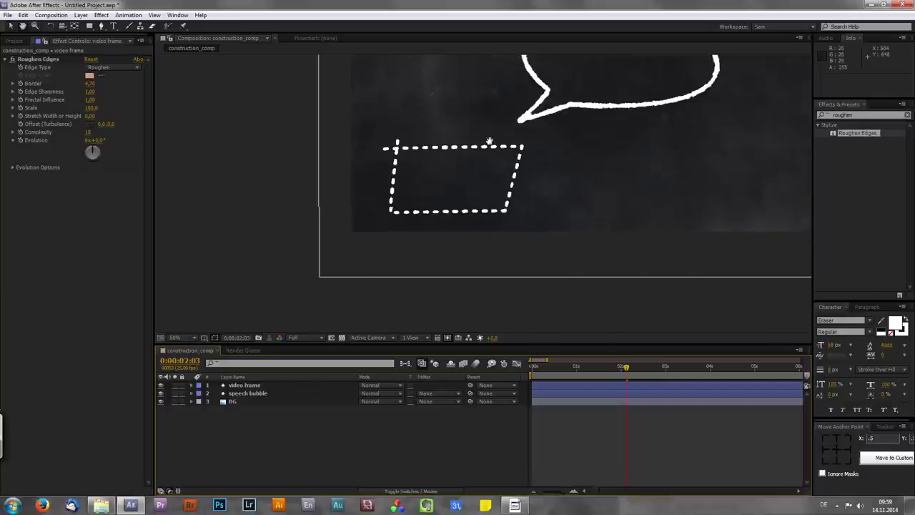
pyautogui.moveTo(490, 139); pyautogui.dragTo(445, 211)
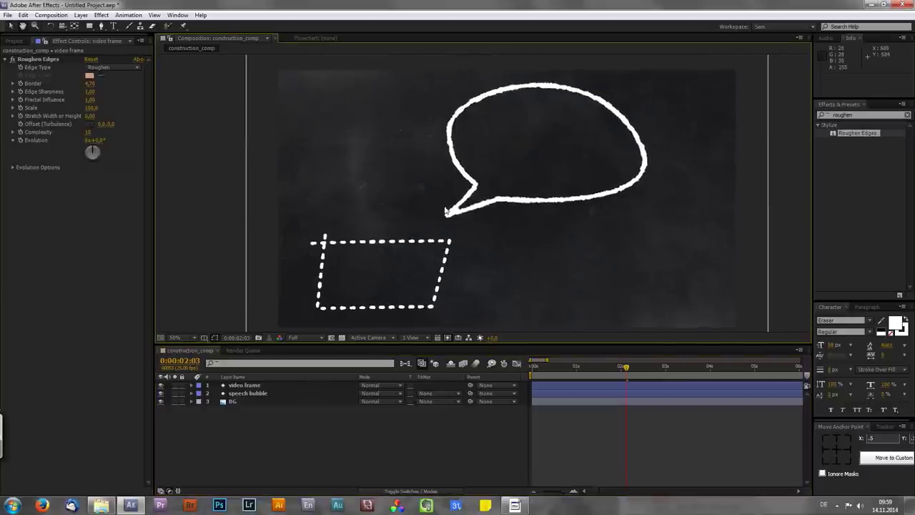
pyautogui.click(259, 389)
pyautogui.moveTo(366, 280); pyautogui.dragTo(339, 119)
pyautogui.click(248, 393)
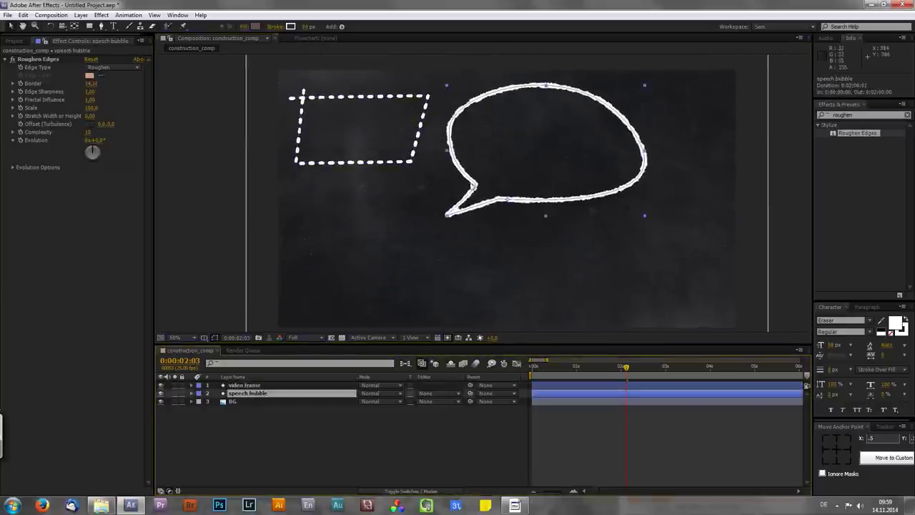
pyautogui.click(331, 424)
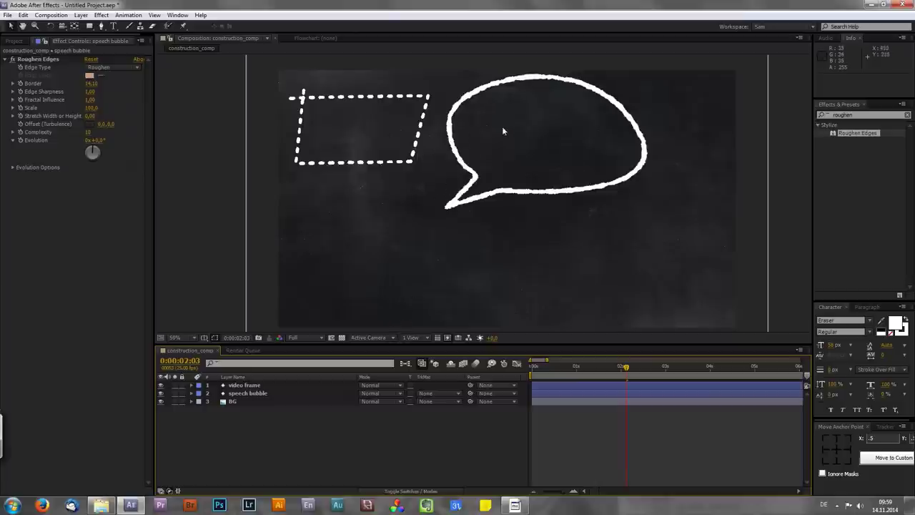
pyautogui.click(240, 395)
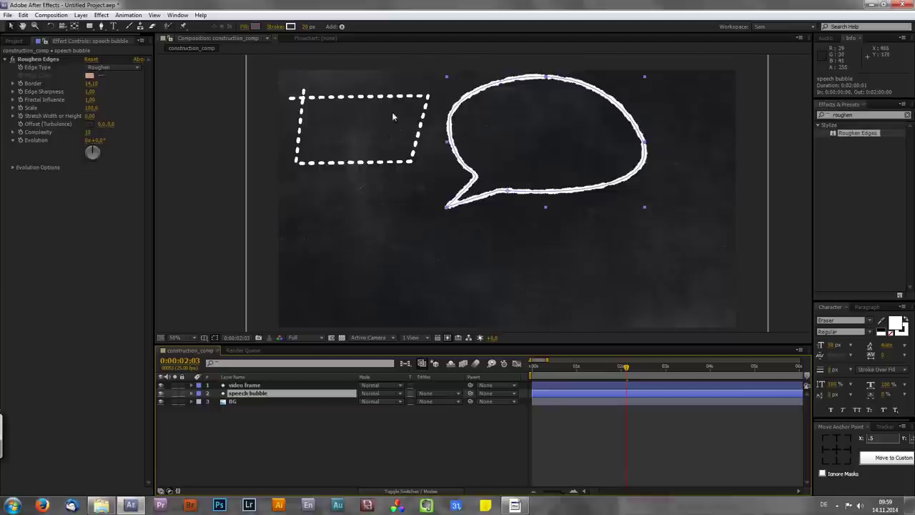
pyautogui.click(253, 434)
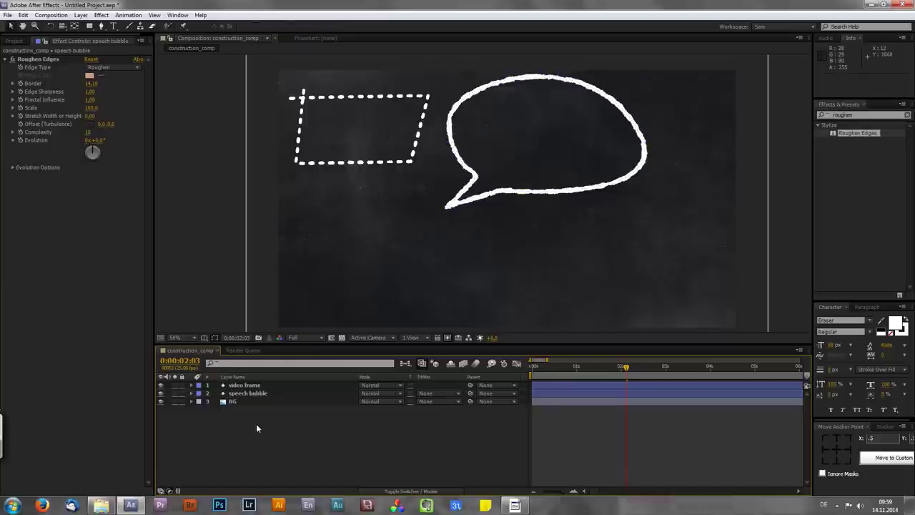
# Create a full-frame white solid, White Solid 1, via New > Solid.
pyautogui.rightClick(256, 423)
pyautogui.moveTo(290, 335)
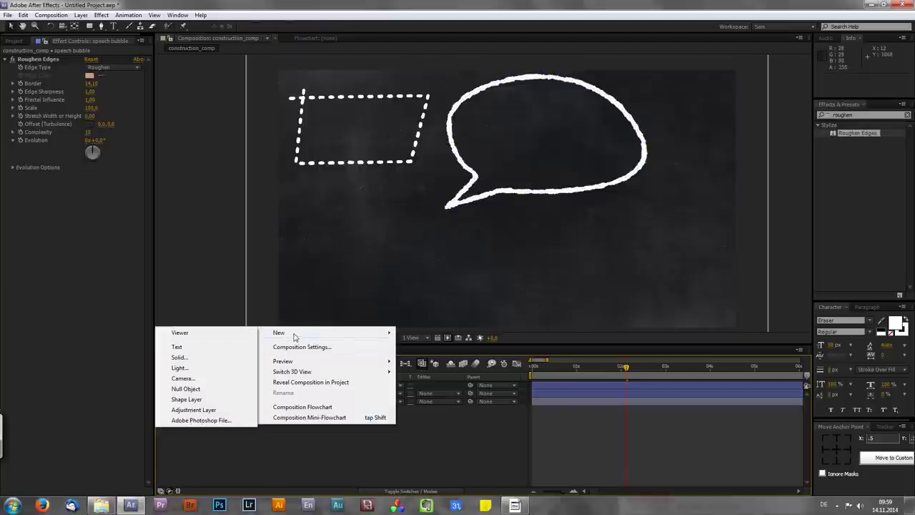
pyautogui.click(179, 357)
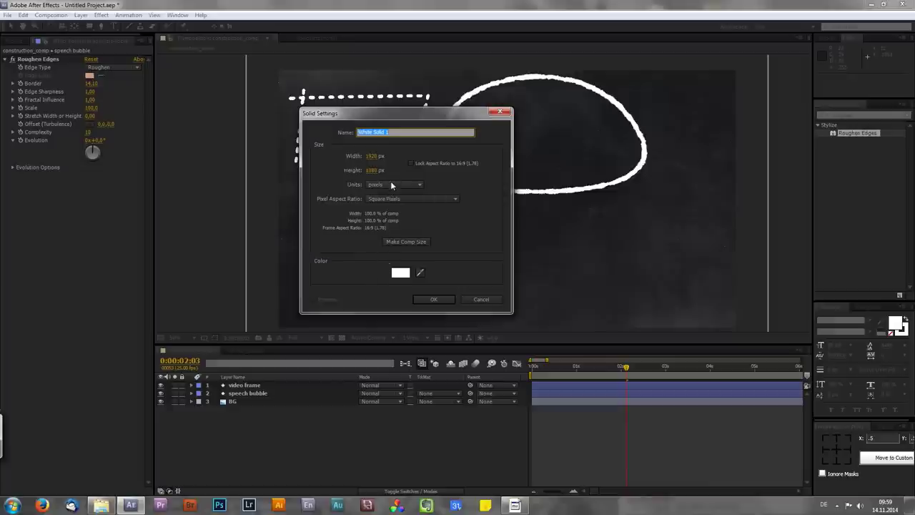
pyautogui.click(442, 301)
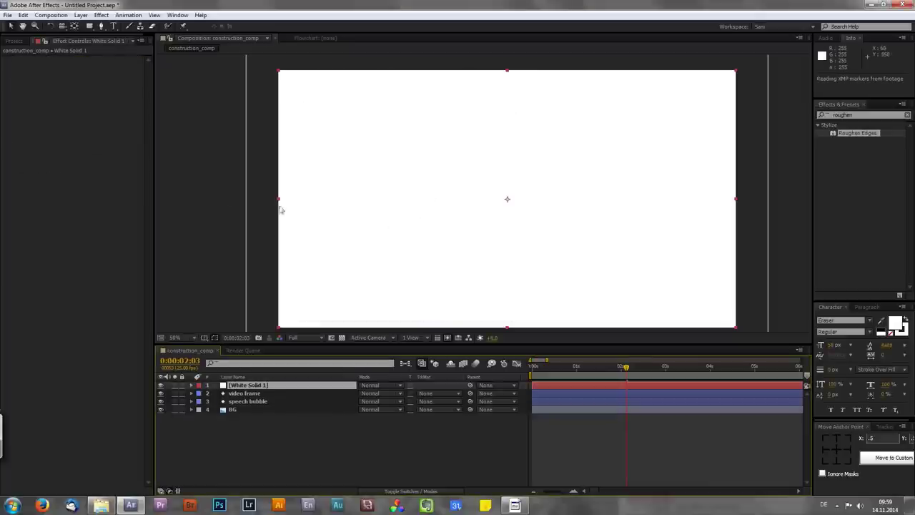
pyautogui.click(101, 26)
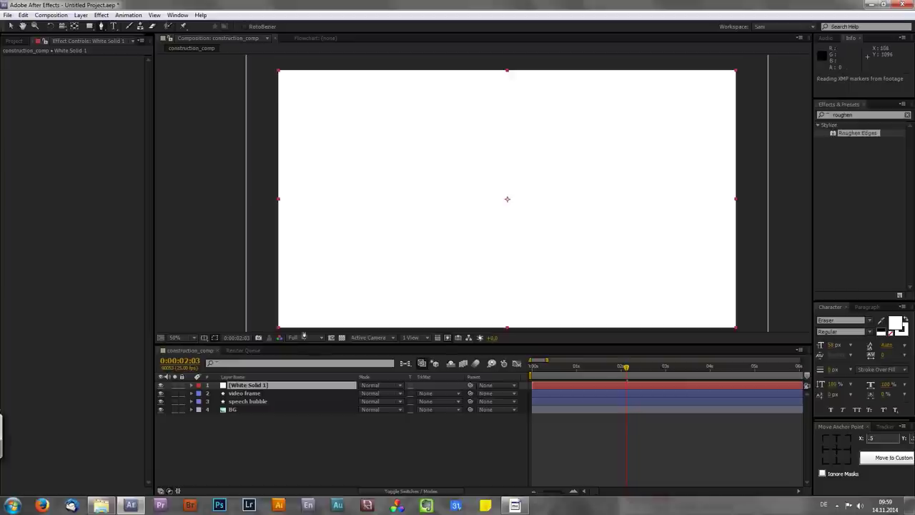
# Draw a closed seven-point right-pointing arrow mask on White Solid 1.
pyautogui.click(271, 386)
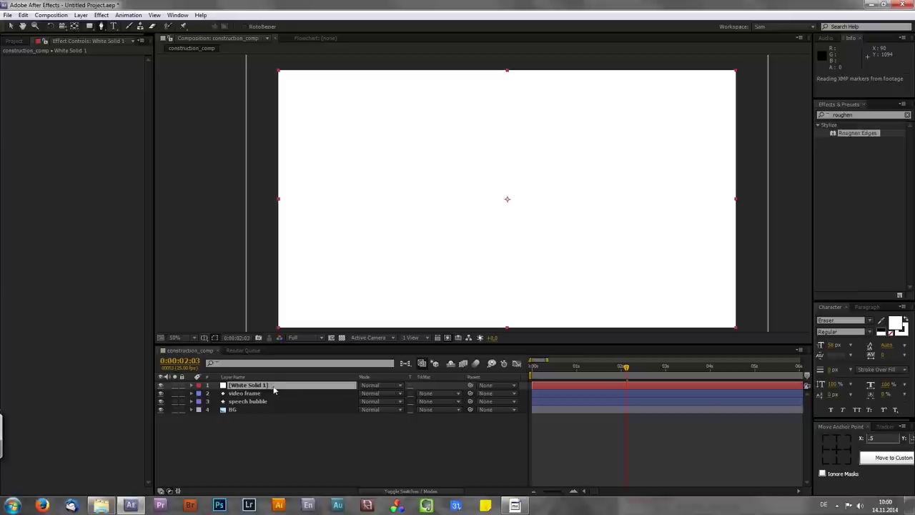
pyautogui.click(395, 233)
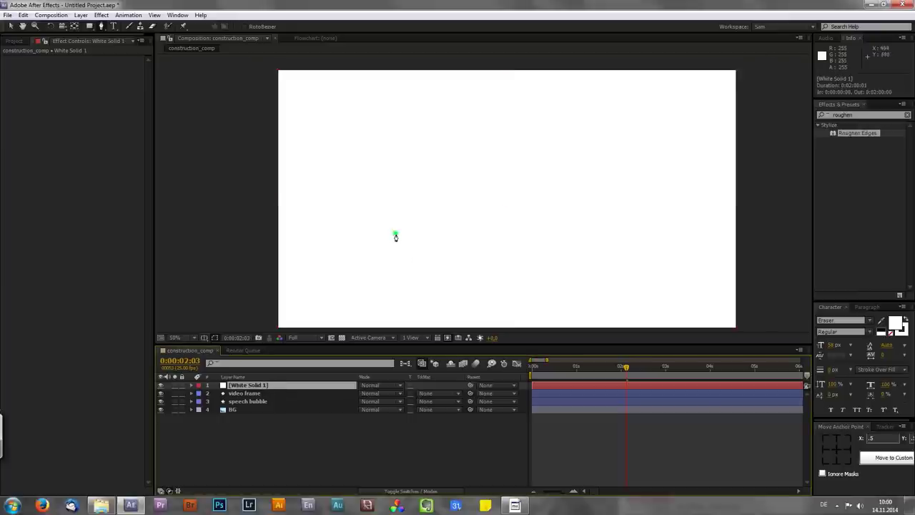
pyautogui.click(490, 265)
pyautogui.click(486, 296)
pyautogui.click(567, 234)
pyautogui.click(487, 196)
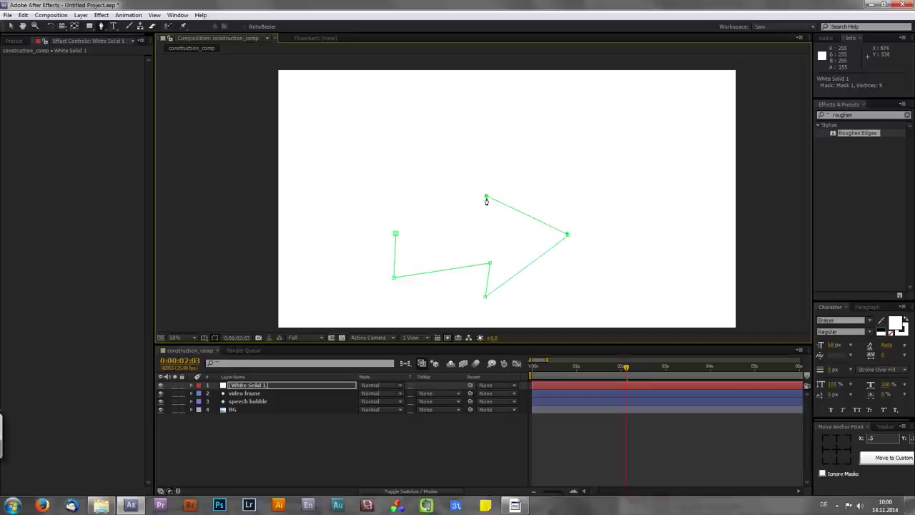
pyautogui.click(494, 223)
pyautogui.click(395, 234)
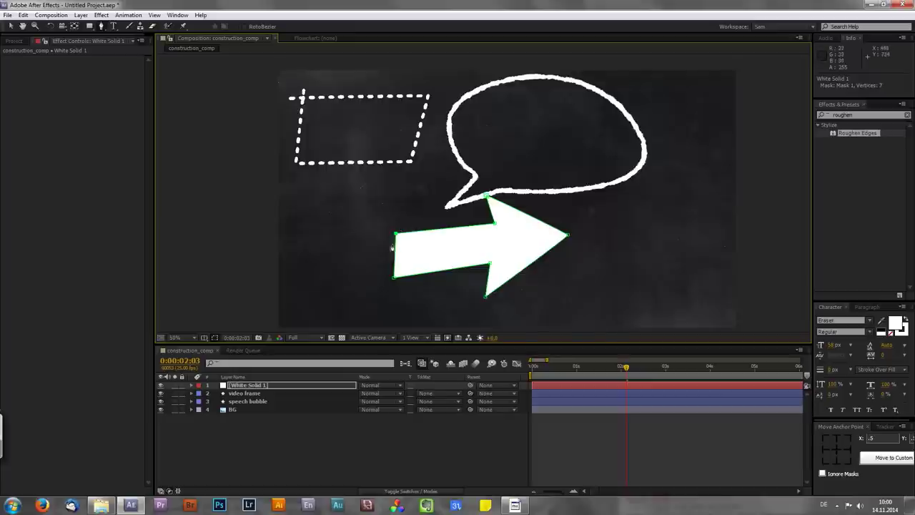
# Refine the arrow mask by nudging its shaft, tail, arrowhead and tip vertices.
pyautogui.moveTo(495, 223); pyautogui.dragTo(491, 236)
pyautogui.moveTo(395, 235); pyautogui.dragTo(392, 216)
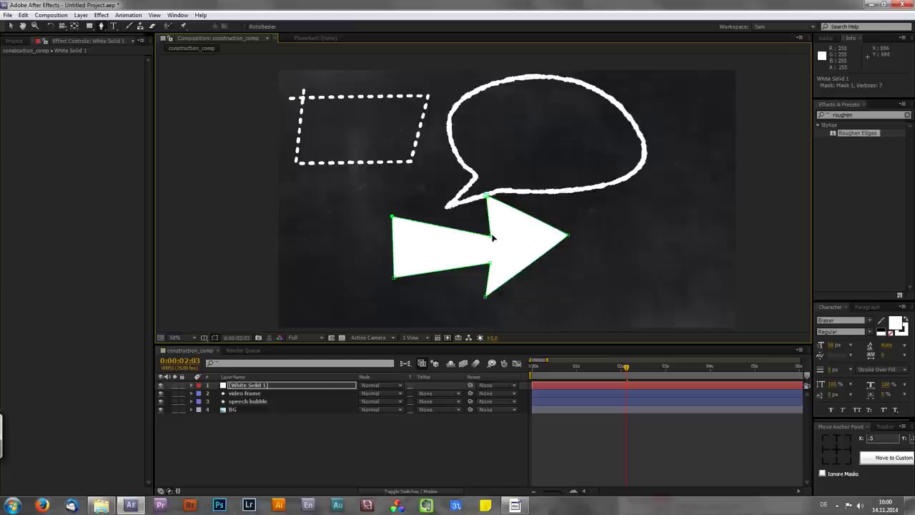
pyautogui.moveTo(490, 236); pyautogui.dragTo(490, 228)
pyautogui.moveTo(486, 195); pyautogui.dragTo(475, 194)
pyautogui.moveTo(486, 297); pyautogui.dragTo(479, 292)
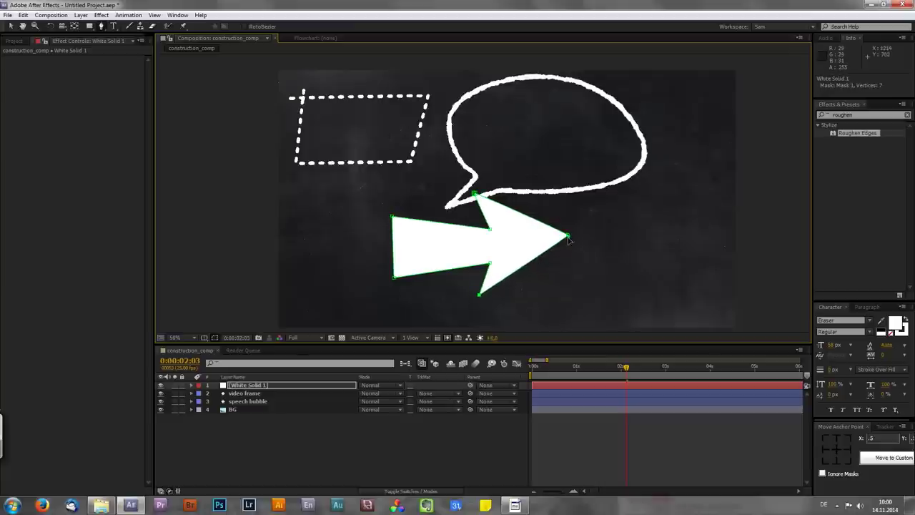
pyautogui.moveTo(568, 235); pyautogui.dragTo(572, 248)
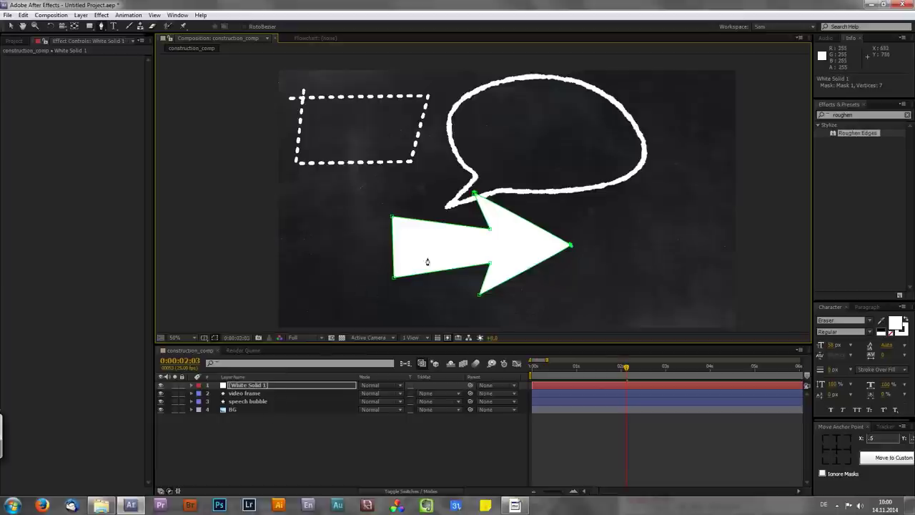
pyautogui.press('.')
pyautogui.moveTo(444, 262); pyautogui.dragTo(448, 139)
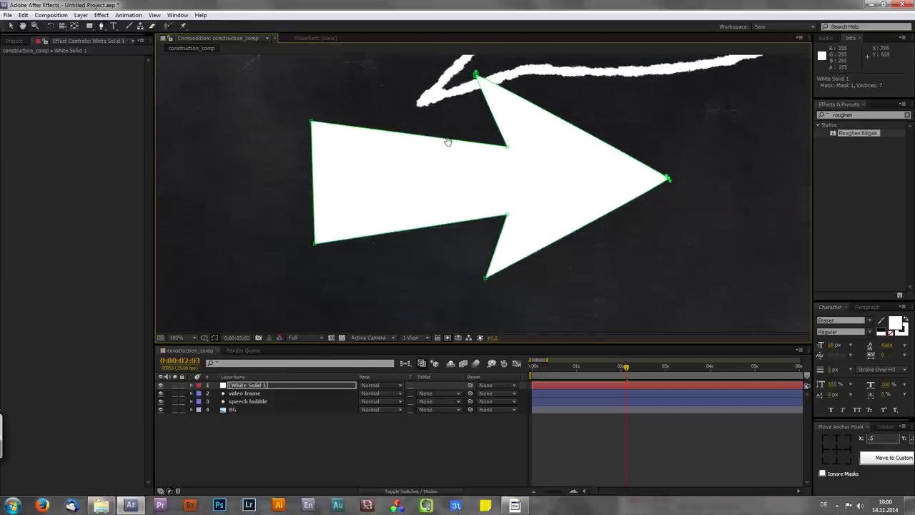
pyautogui.click(205, 339)
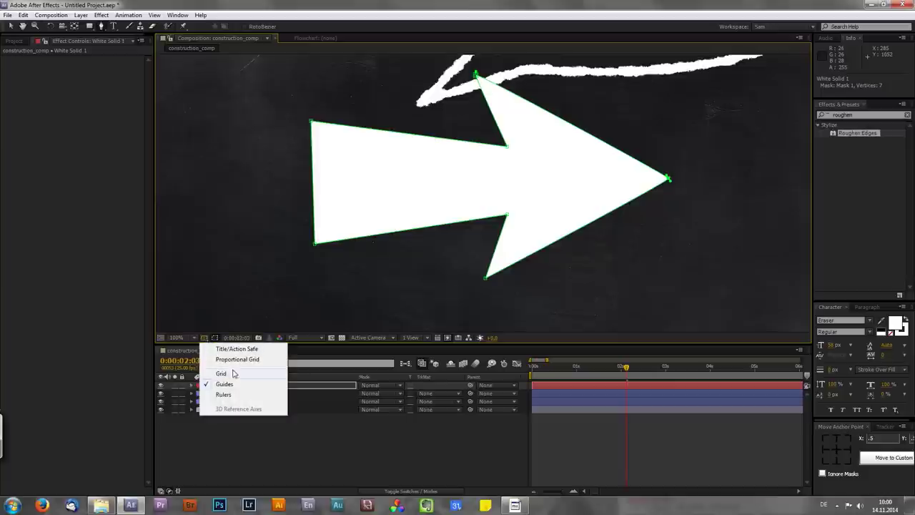
pyautogui.click(221, 374)
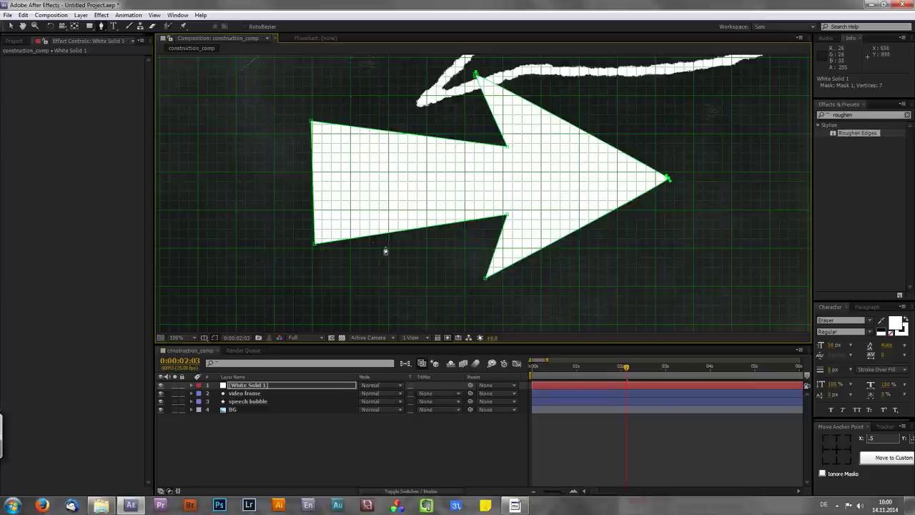
pyautogui.click(205, 338)
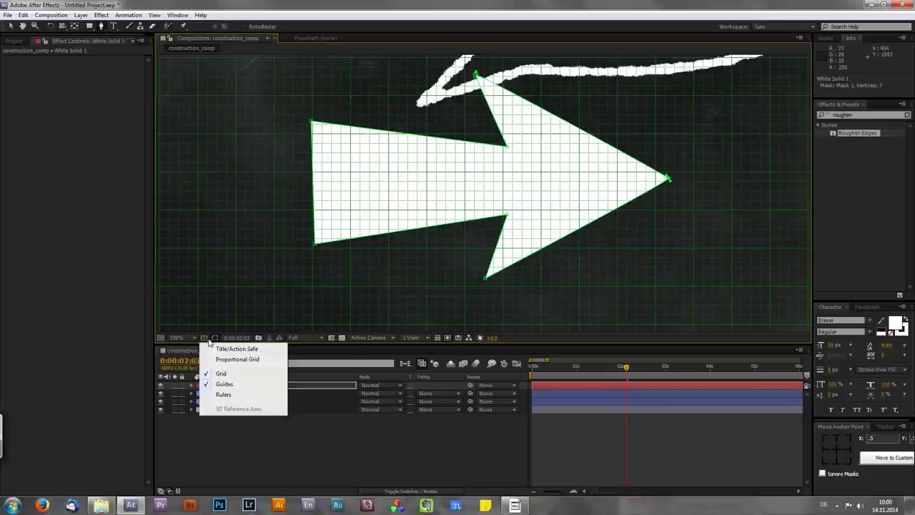
pyautogui.click(222, 375)
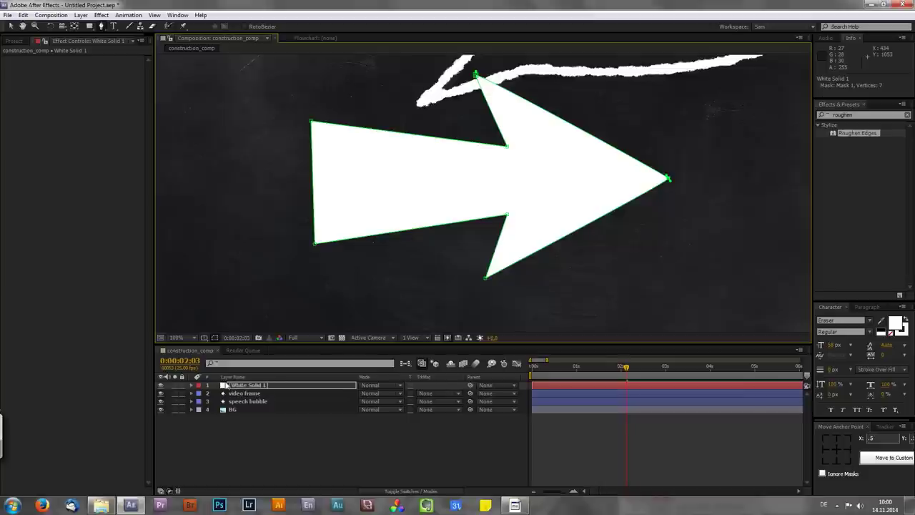
pyautogui.click(245, 386)
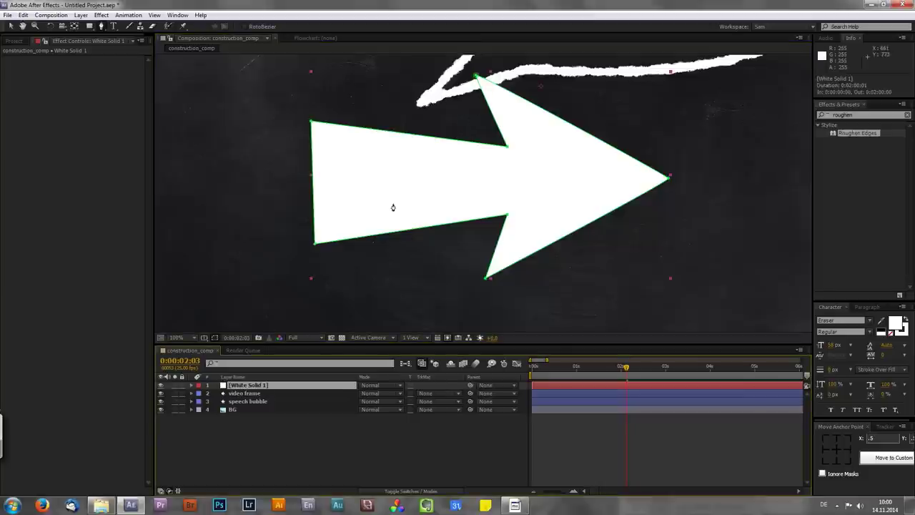
# Change Mask 1's mode from Add to None so the solid fills the frame.
pyautogui.press('m')
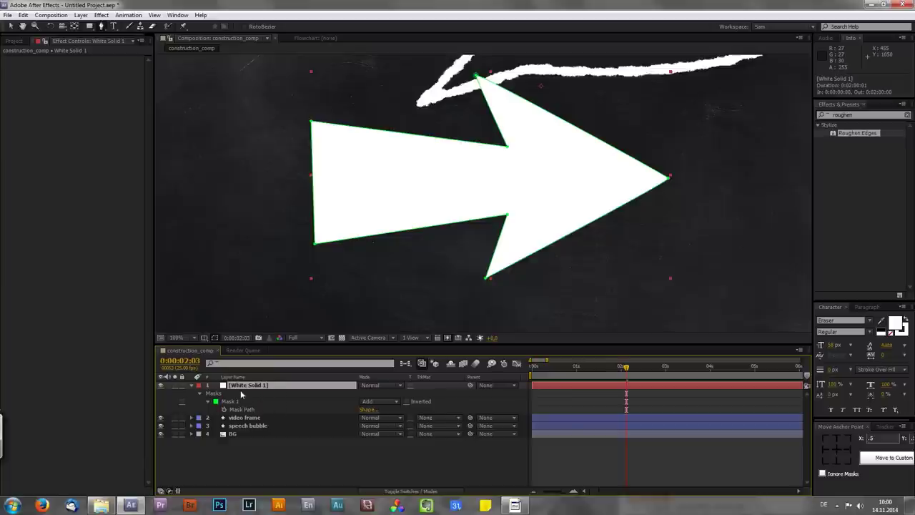
pyautogui.click(377, 403)
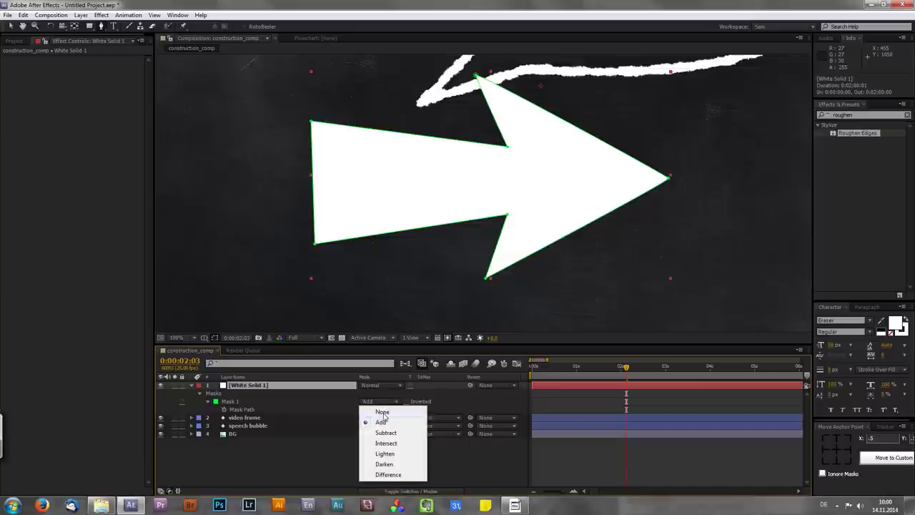
pyautogui.click(377, 412)
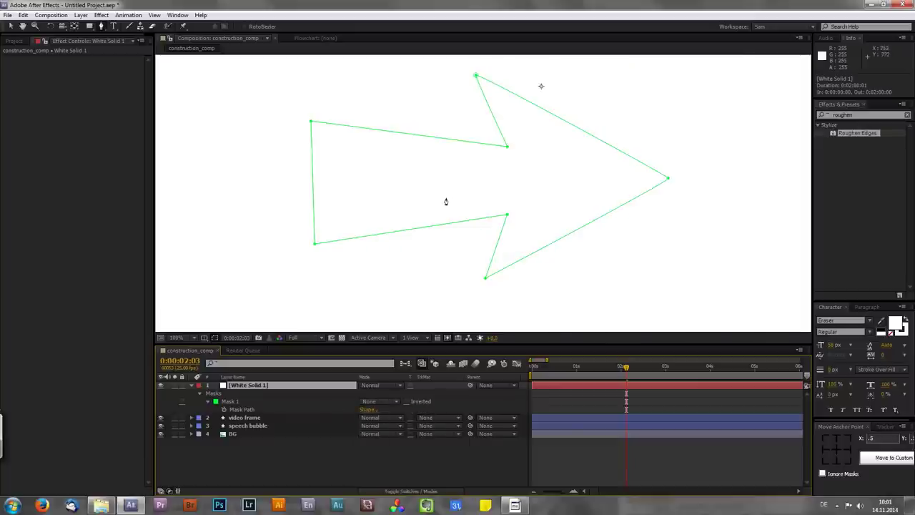
pyautogui.click(294, 407)
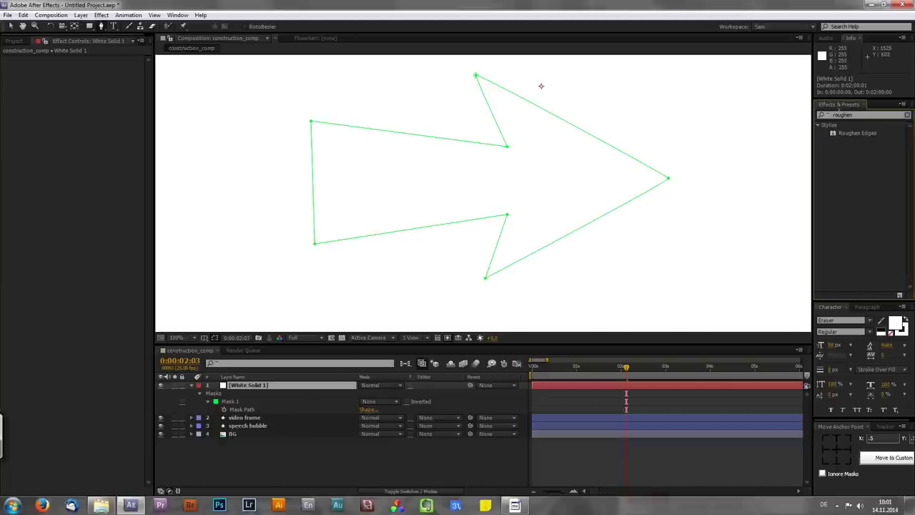
# Apply the Stroke effect to White Solid 1 with Paint Style set to Reveal Original Image.
pyautogui.click(864, 115)
pyautogui.write('s')
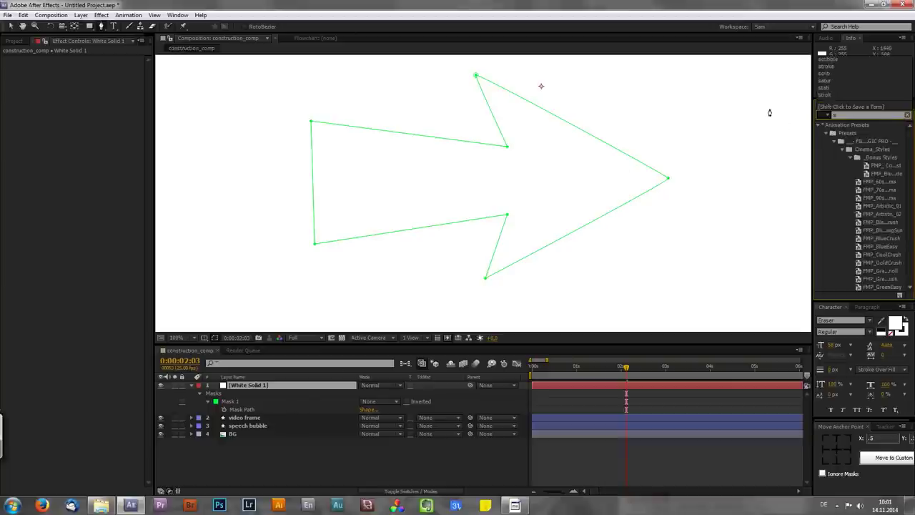
pyautogui.write('troke')
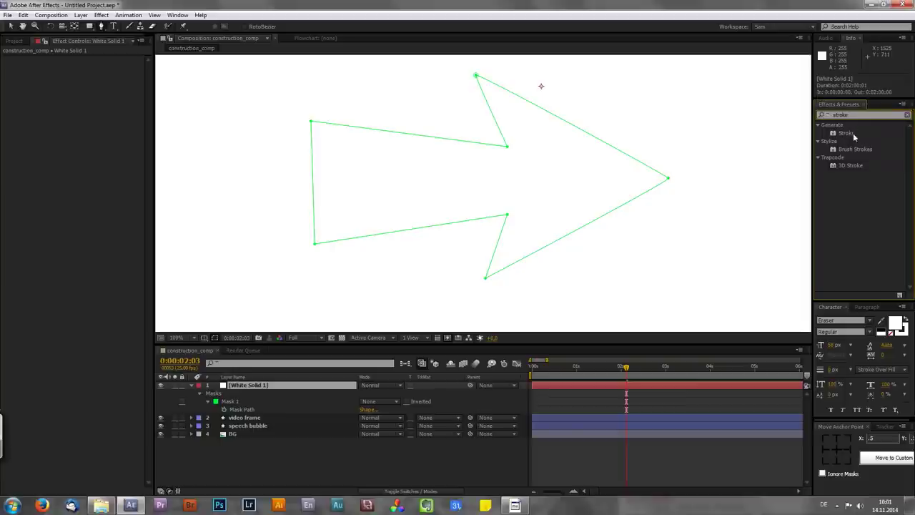
pyautogui.moveTo(847, 133)
pyautogui.mouseDown()
pyautogui.moveTo(783, 215)
pyautogui.moveTo(540, 319)
pyautogui.mouseUp()
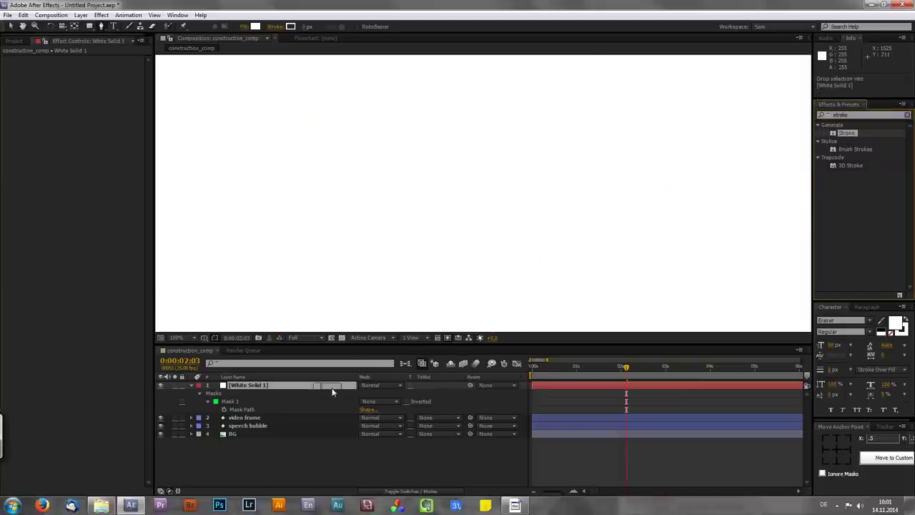
pyautogui.click(73, 175)
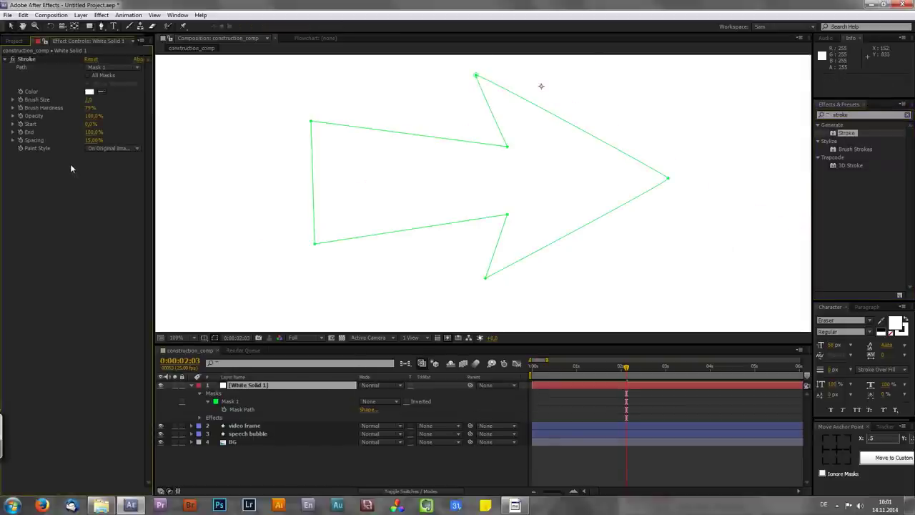
pyautogui.click(111, 151)
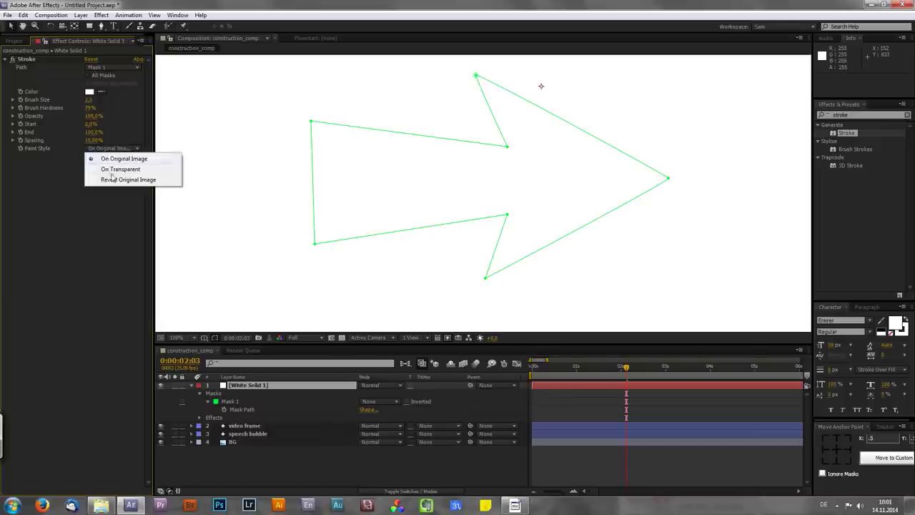
pyautogui.click(124, 180)
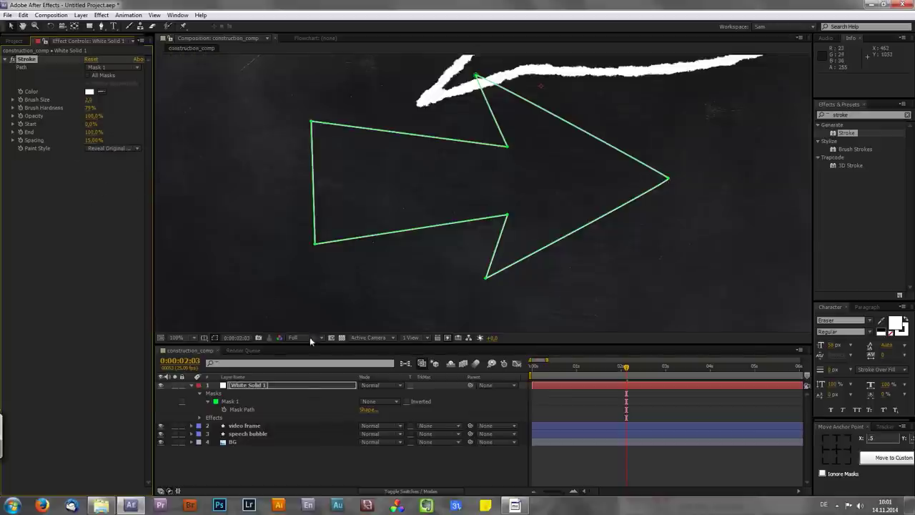
pyautogui.click(292, 450)
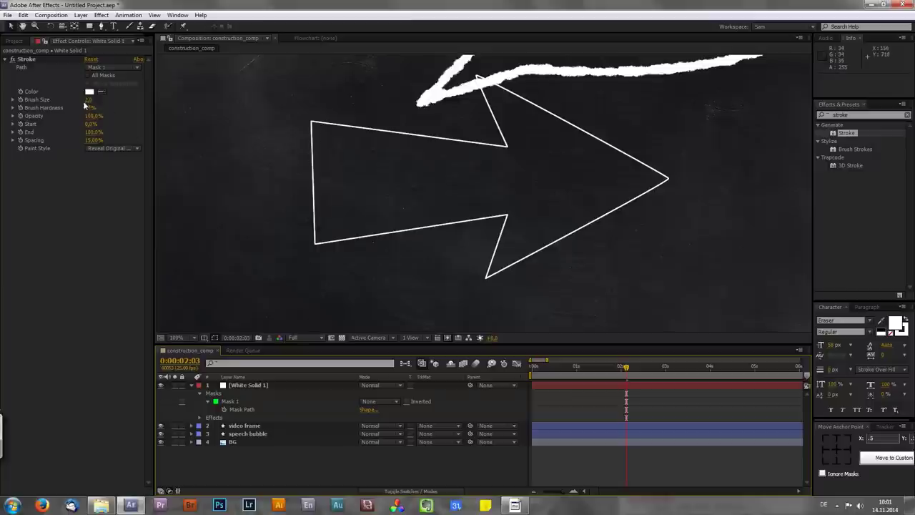
# Raise the stroke's Brush Size and Hardness and set Spacing to 0%.
pyautogui.moveTo(88, 100); pyautogui.dragTo(152, 99)
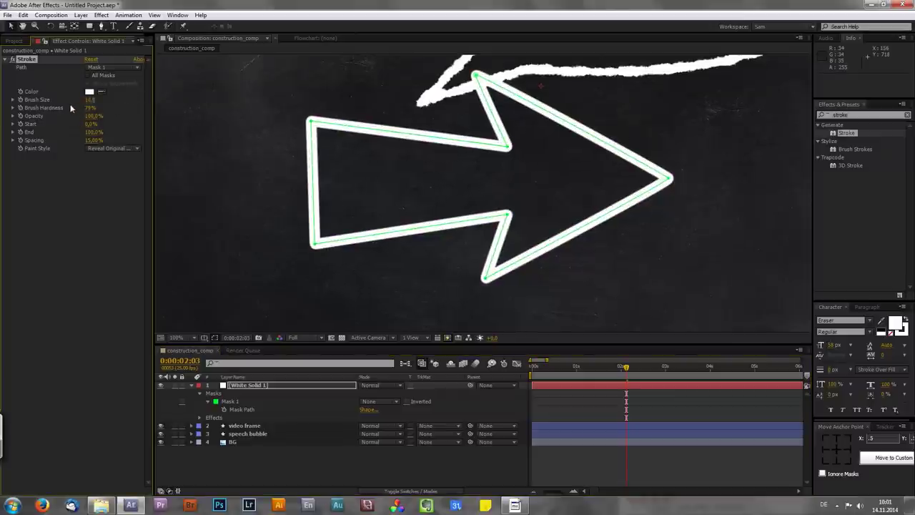
pyautogui.moveTo(89, 109); pyautogui.dragTo(156, 106)
pyautogui.moveTo(78, 115)
pyautogui.mouseDown()
pyautogui.moveTo(93, 115)
pyautogui.moveTo(25, 115)
pyautogui.moveTo(187, 113)
pyautogui.mouseUp()
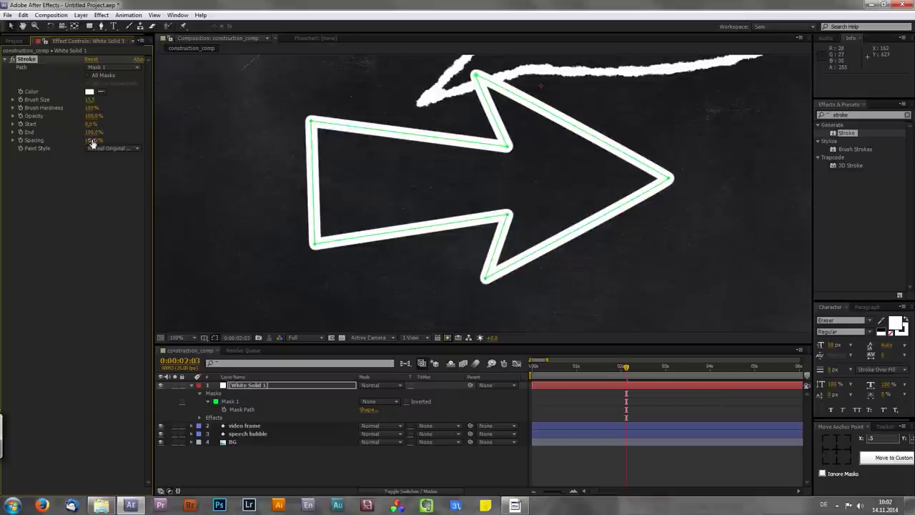
pyautogui.moveTo(92, 143); pyautogui.dragTo(156, 142)
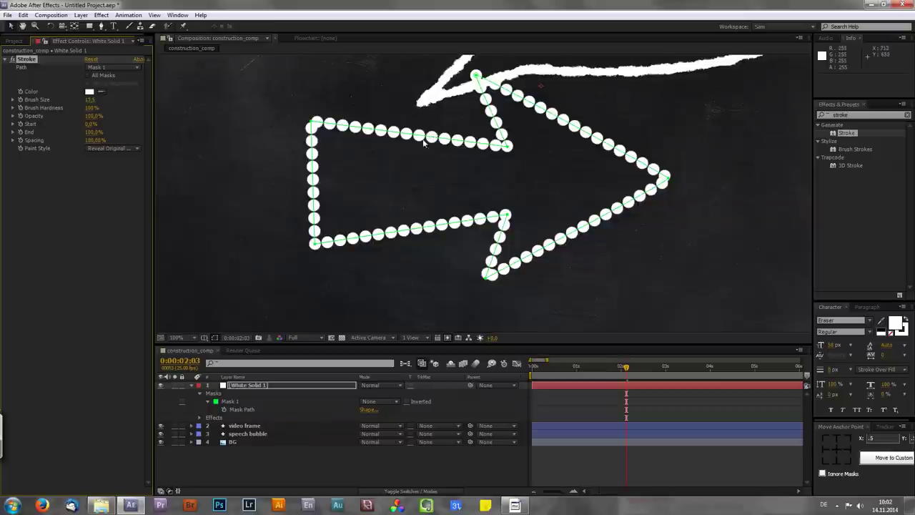
pyautogui.click(95, 140)
pyautogui.write('0')
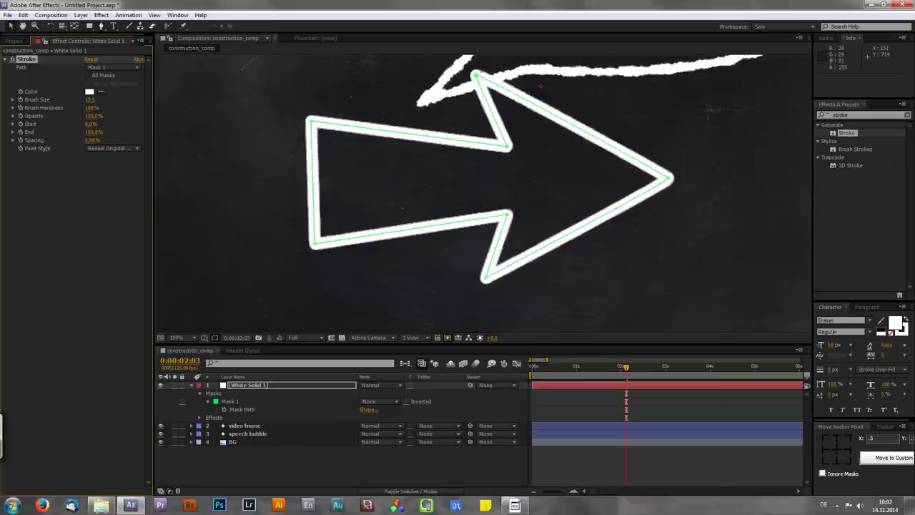
pyautogui.press('Return')
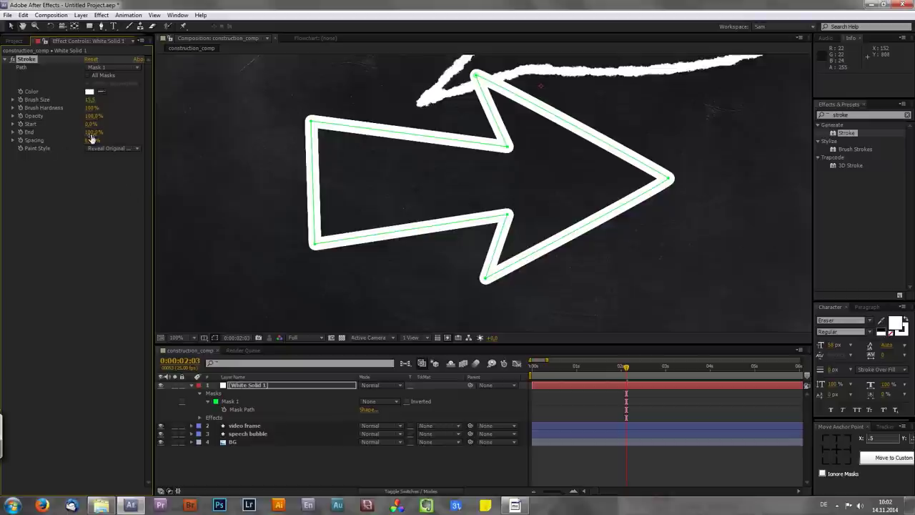
# Shorten the stroke's drawn portion and thin its Brush Size to 8.0.
pyautogui.moveTo(91, 133)
pyautogui.mouseDown()
pyautogui.moveTo(60, 135)
pyautogui.moveTo(92, 133)
pyautogui.mouseUp()
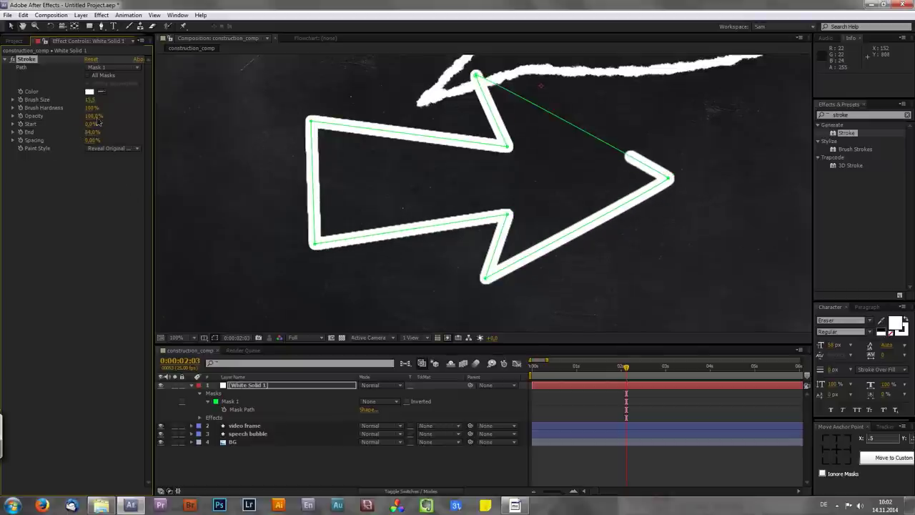
pyautogui.click(256, 385)
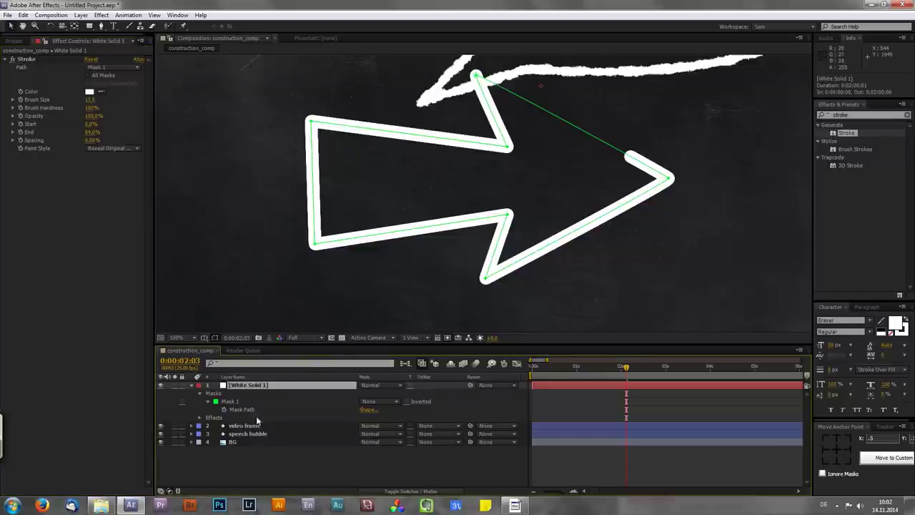
pyautogui.press('u')
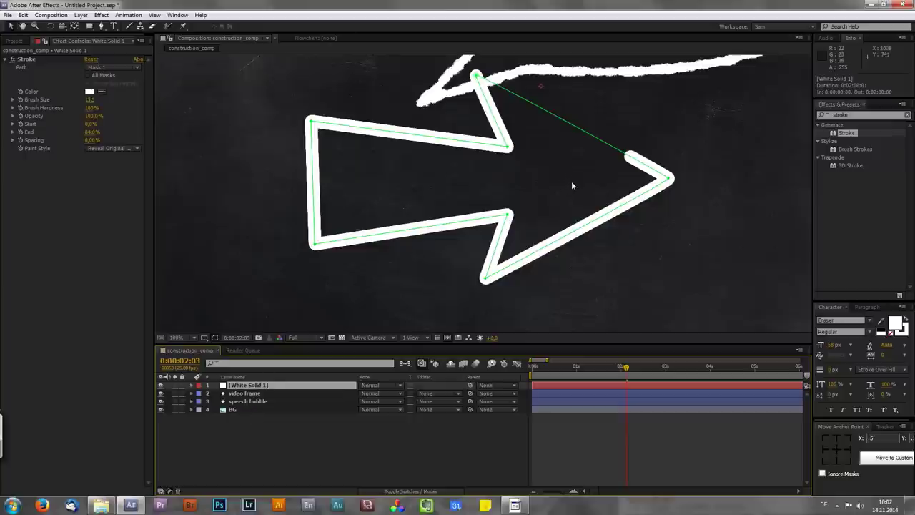
pyautogui.click(87, 99)
pyautogui.moveTo(86, 99)
pyautogui.mouseDown()
pyautogui.moveTo(115, 99)
pyautogui.moveTo(88, 99)
pyautogui.mouseUp()
pyautogui.click(94, 270)
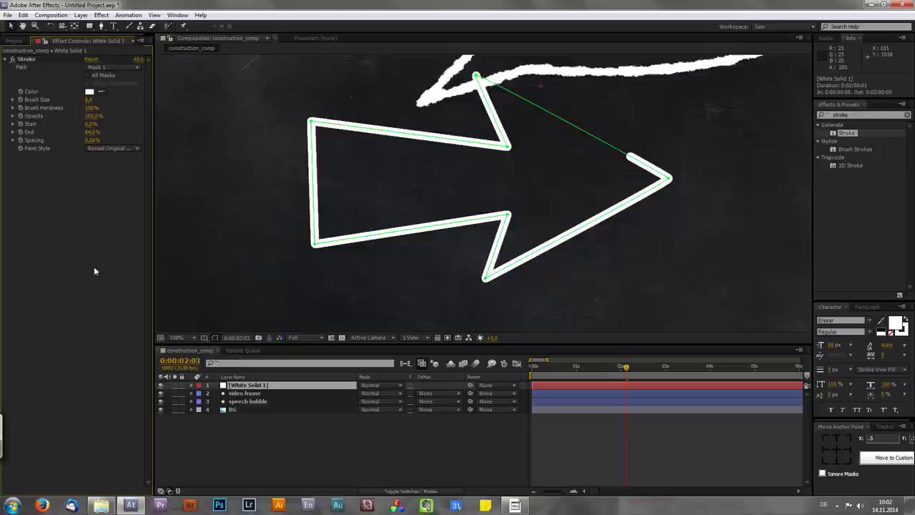
# Add Roughen Edges to the arrow outline and lower its Border to about 10.30.
pyautogui.hotkey('ctrl', 'alt', 'shift', 'e')
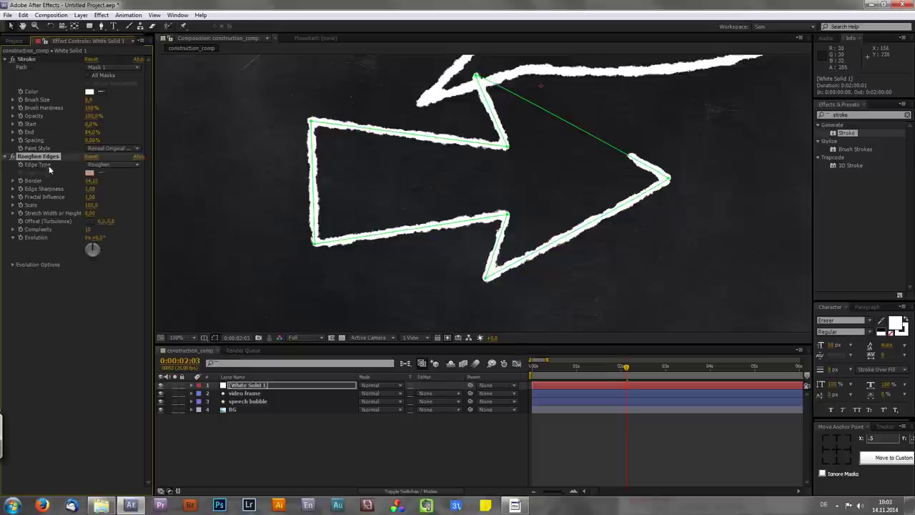
pyautogui.moveTo(91, 181); pyautogui.dragTo(75, 180)
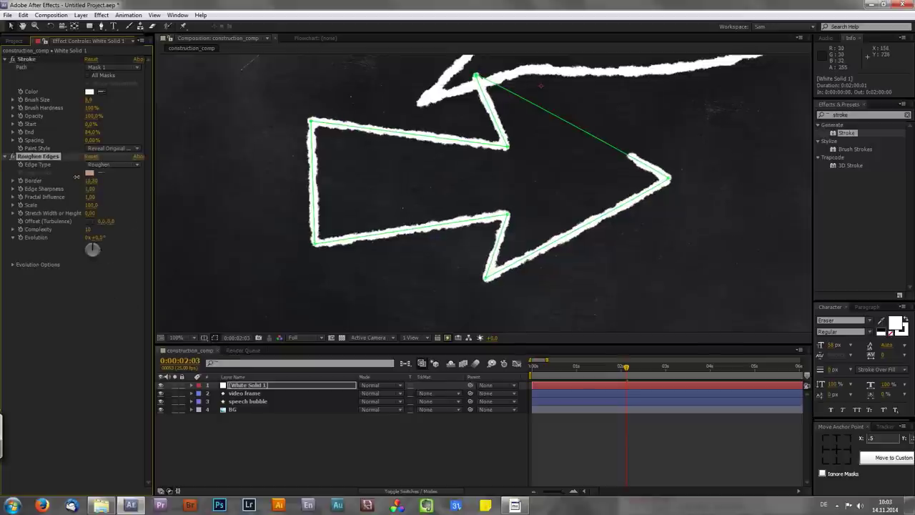
pyautogui.click(5, 157)
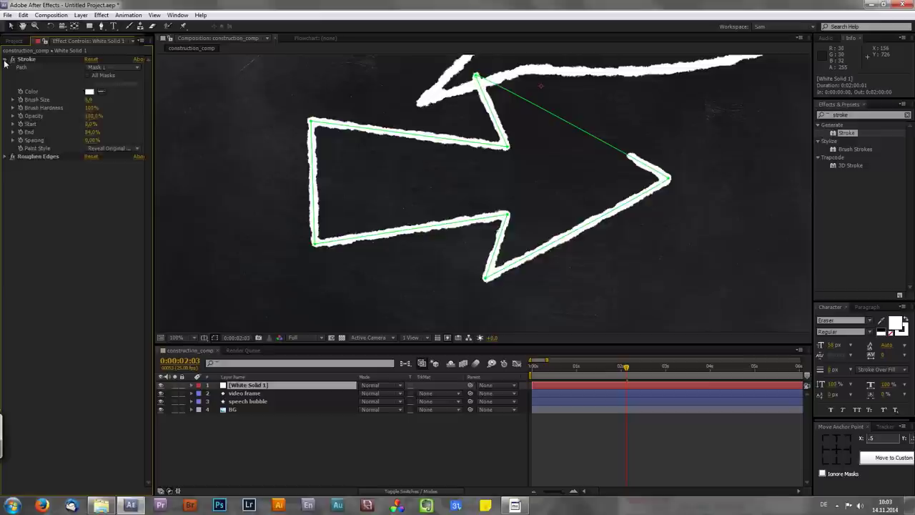
pyautogui.click(5, 59)
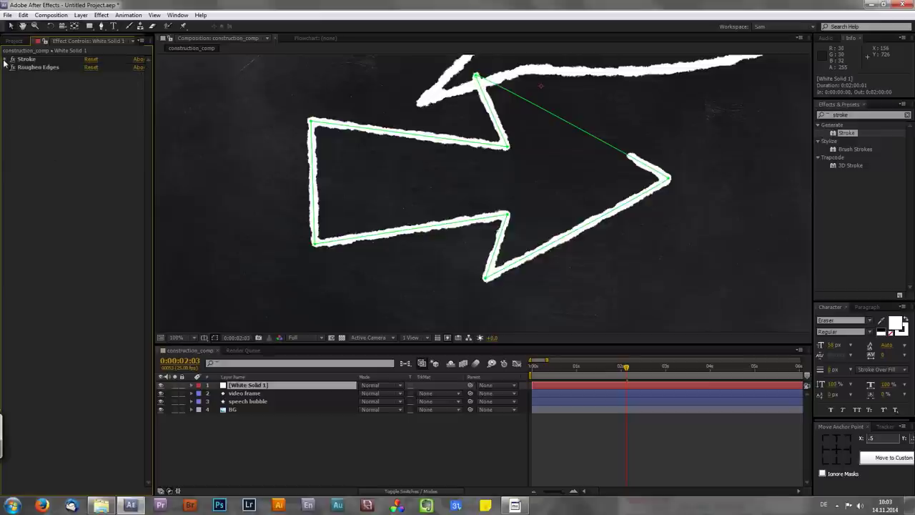
# Apply the Scribble effect to White Solid 1, undoing an accidental drop on the video frame layer.
pyautogui.click(844, 114)
pyautogui.write('sc')
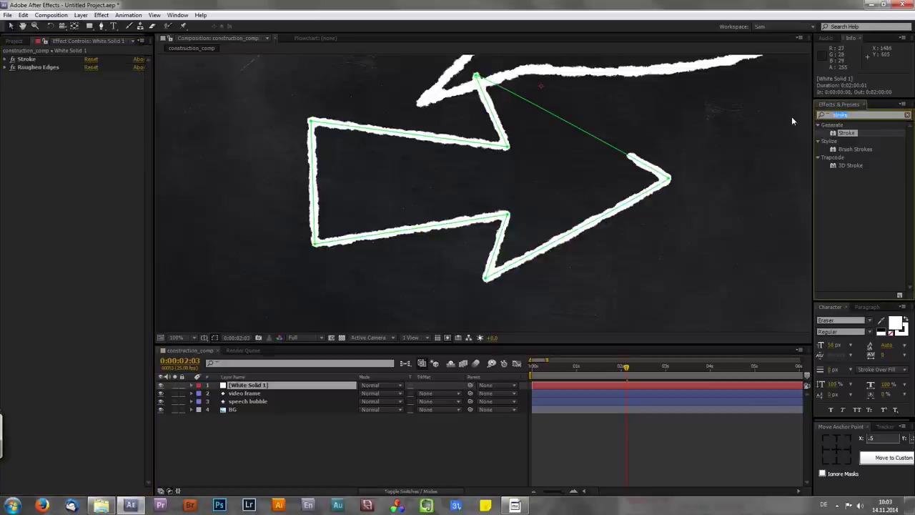
pyautogui.write('ribble')
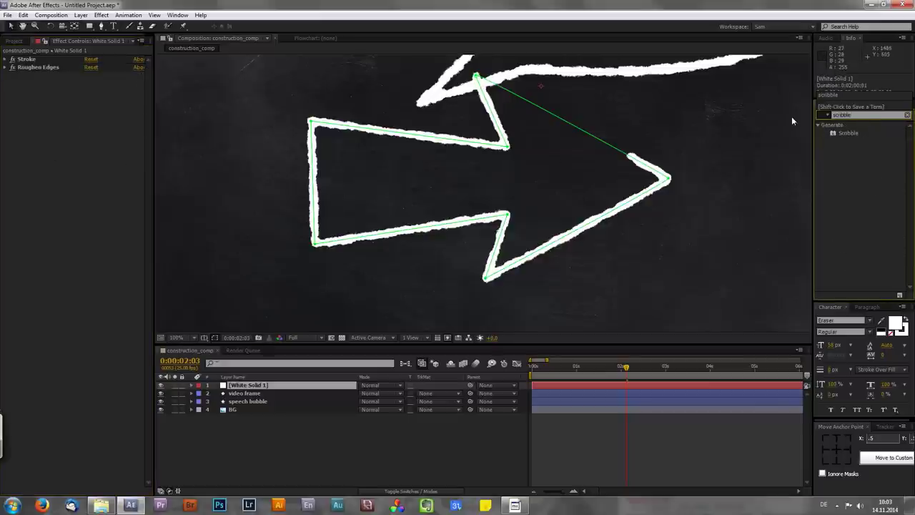
pyautogui.moveTo(847, 135)
pyautogui.mouseDown()
pyautogui.moveTo(833, 165)
pyautogui.moveTo(746, 190)
pyautogui.moveTo(511, 200)
pyautogui.moveTo(265, 387)
pyautogui.moveTo(289, 382)
pyautogui.mouseUp()
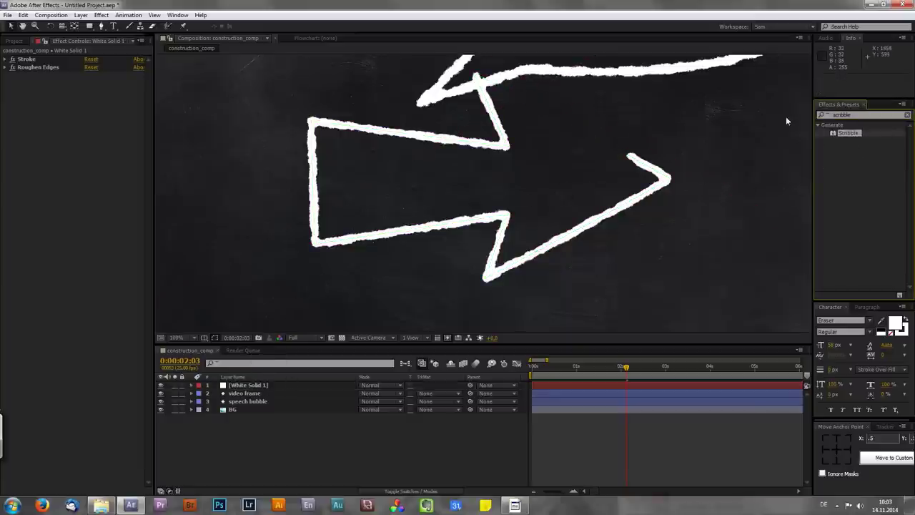
pyautogui.moveTo(841, 139)
pyautogui.mouseDown()
pyautogui.moveTo(742, 198)
pyautogui.moveTo(458, 329)
pyautogui.moveTo(244, 394)
pyautogui.mouseUp()
pyautogui.hotkey('ctrl', 'z')
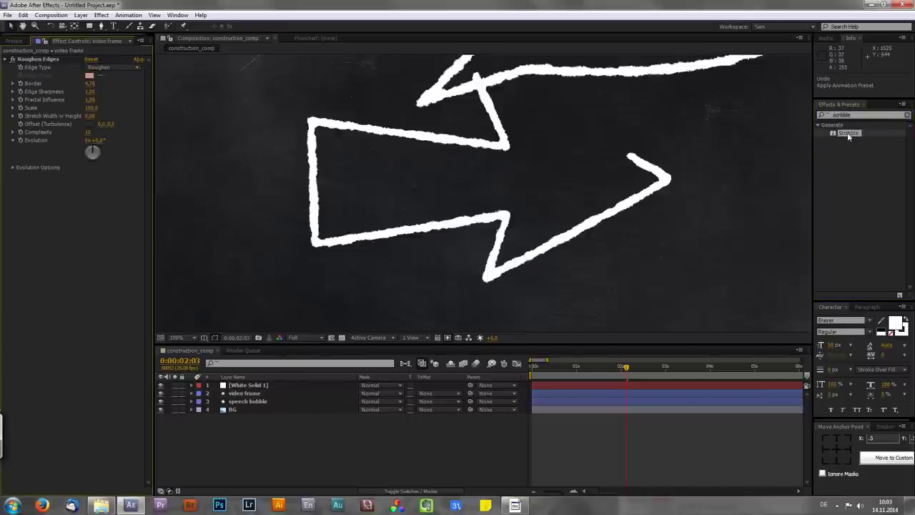
pyautogui.moveTo(851, 138)
pyautogui.mouseDown()
pyautogui.moveTo(570, 250)
pyautogui.moveTo(400, 358)
pyautogui.moveTo(278, 388)
pyautogui.mouseUp()
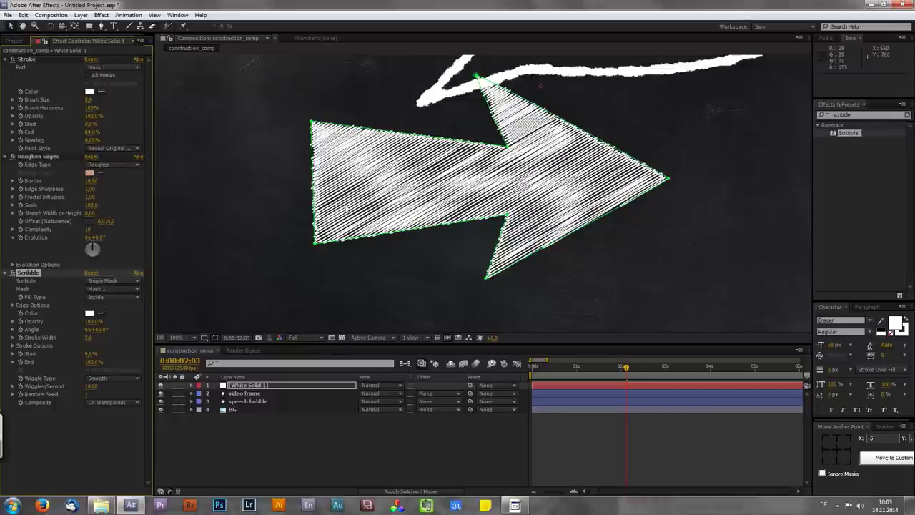
pyautogui.click(10, 157)
pyautogui.click(7, 61)
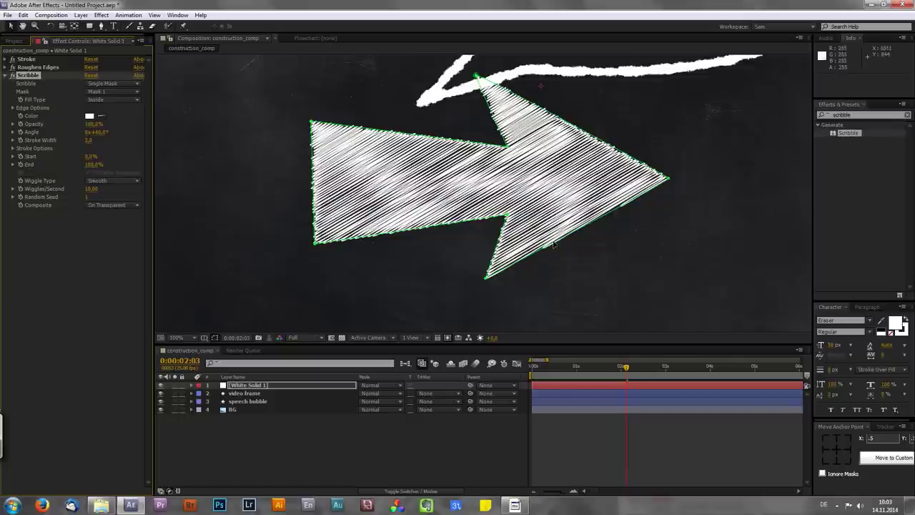
# Set Scribble Composite to On Original Image and preview the animation.
pyautogui.click(105, 205)
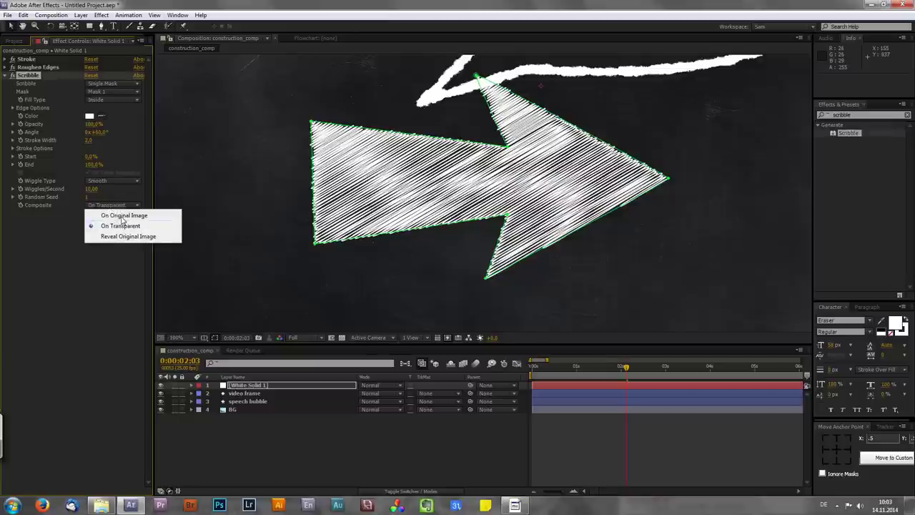
pyautogui.click(123, 216)
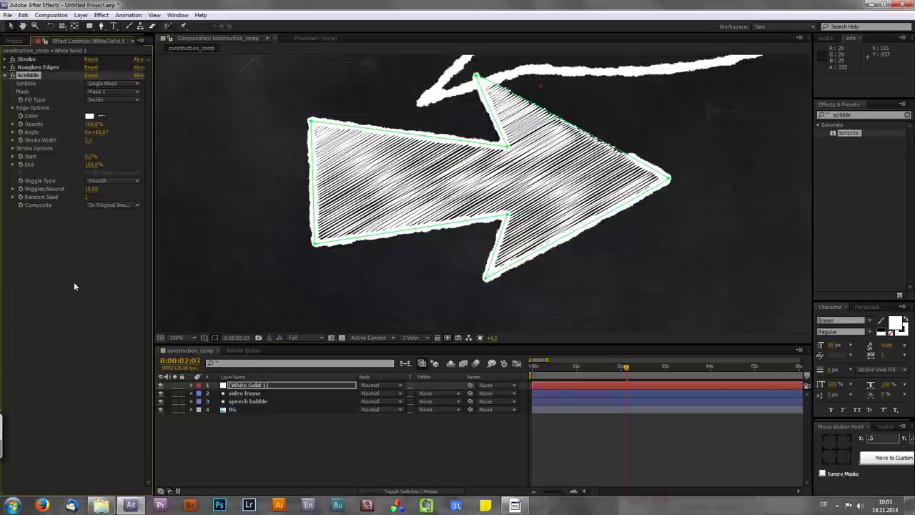
pyautogui.click(539, 369)
pyautogui.press('space')
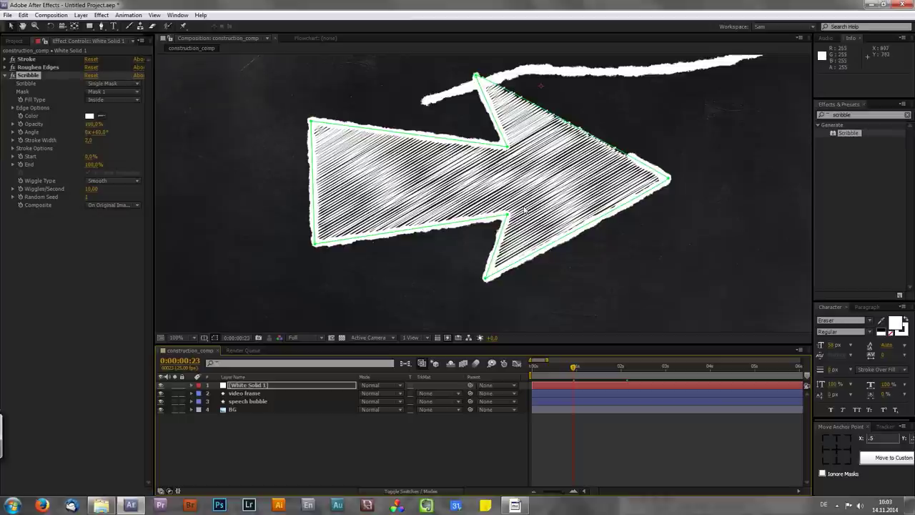
pyautogui.moveTo(576, 367)
pyautogui.mouseDown()
pyautogui.moveTo(626, 368)
pyautogui.moveTo(599, 368)
pyautogui.mouseUp()
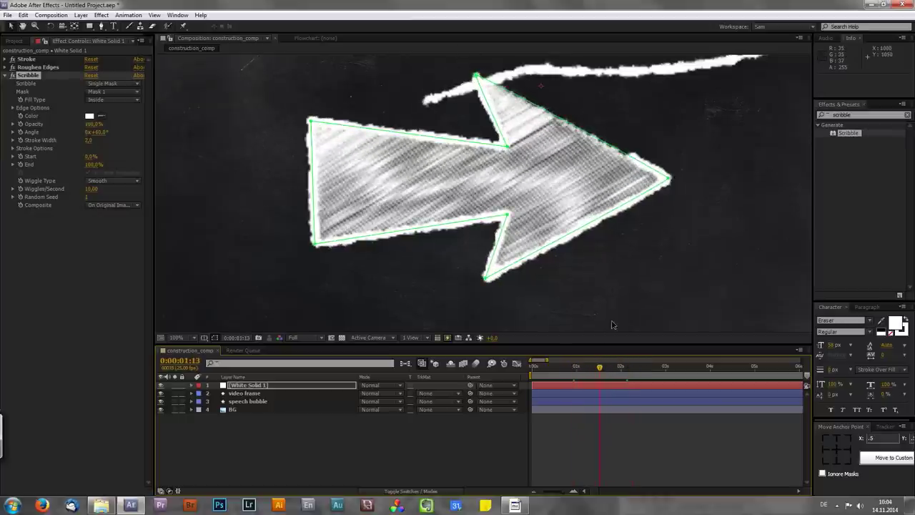
# Set Scribble Wiggles/Second to 0 and bring up the Scribble mask options.
pyautogui.click(92, 189)
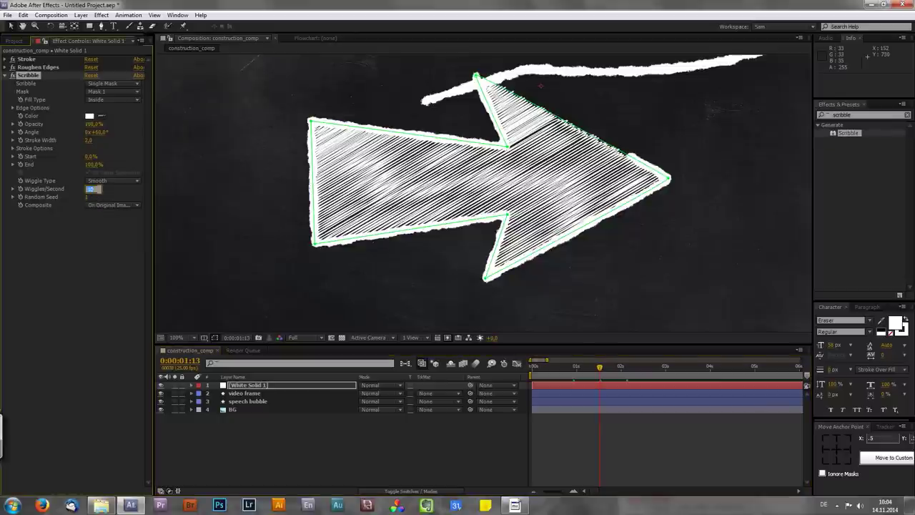
pyautogui.write('0')
pyautogui.press('Return')
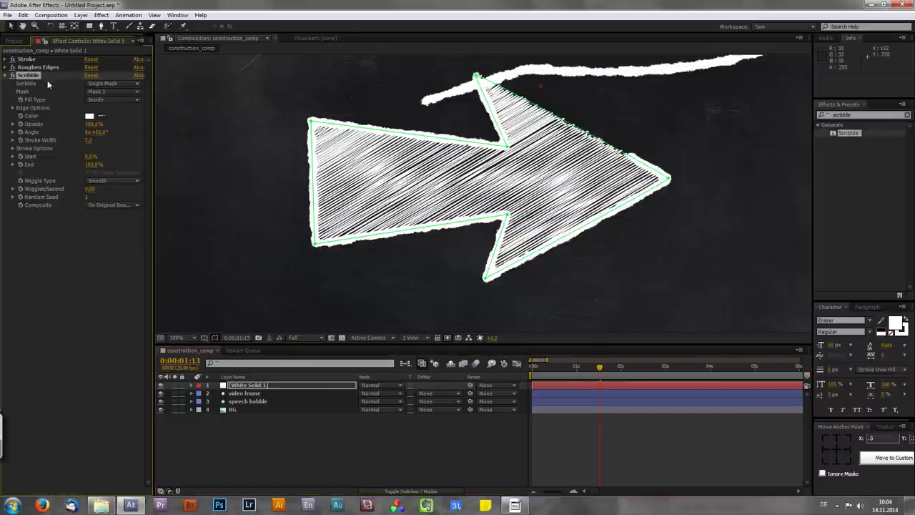
pyautogui.click(113, 83)
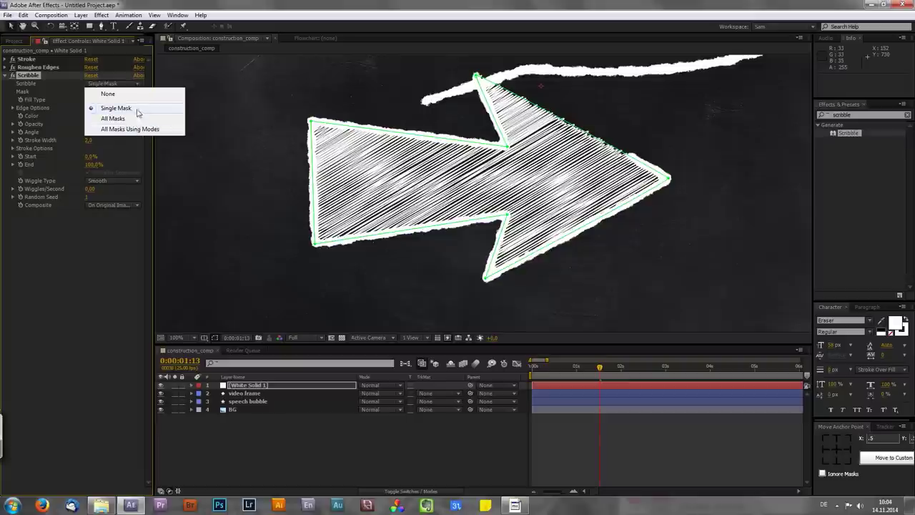
pyautogui.click(128, 111)
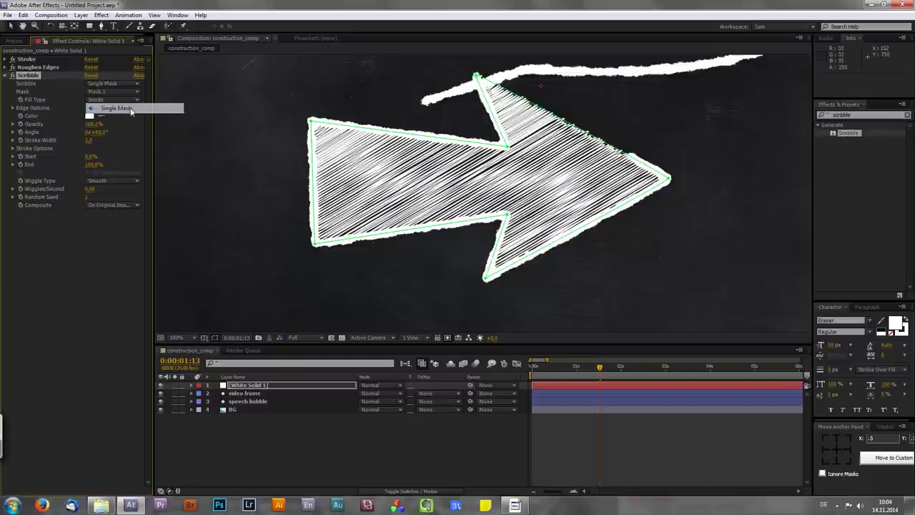
pyautogui.click(118, 91)
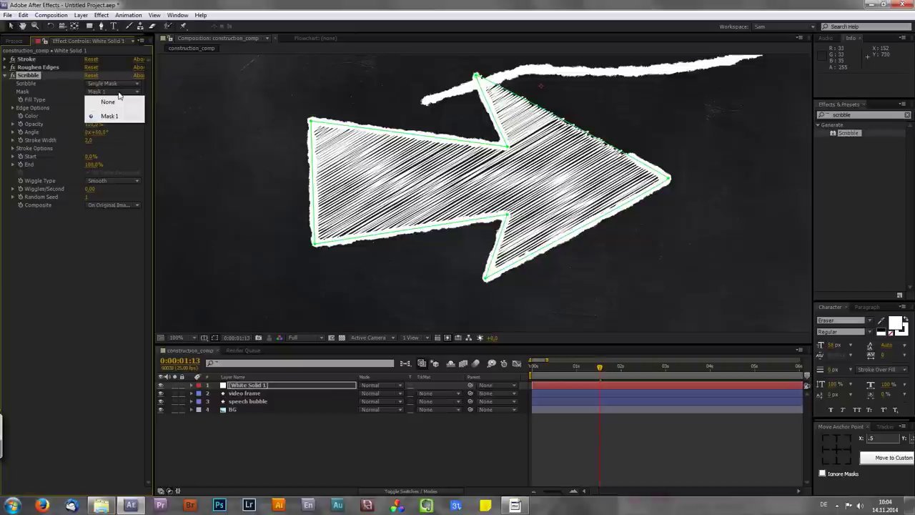
pyautogui.click(122, 84)
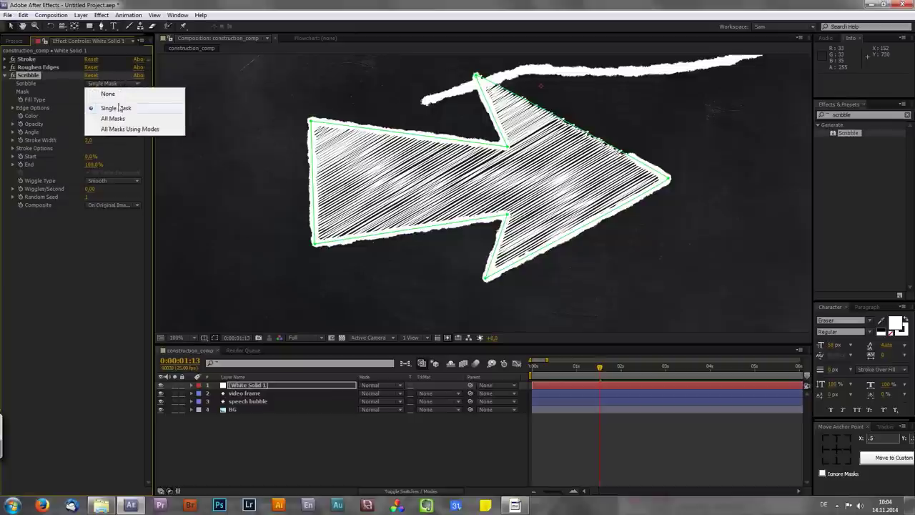
pyautogui.click(80, 90)
pyautogui.click(99, 93)
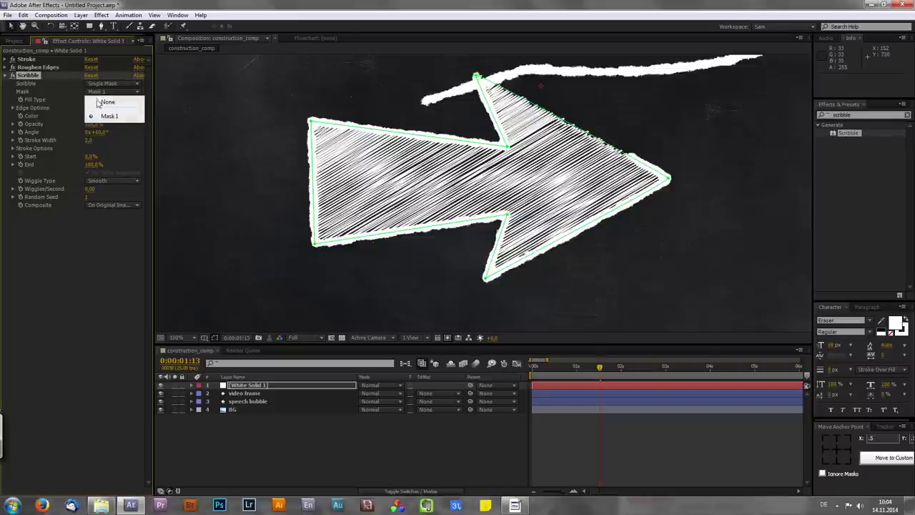
pyautogui.click(70, 92)
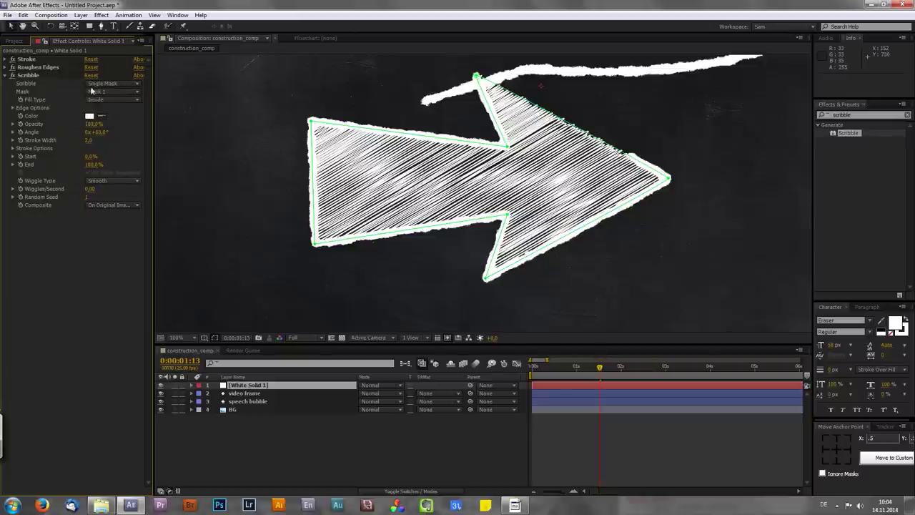
pyautogui.click(101, 100)
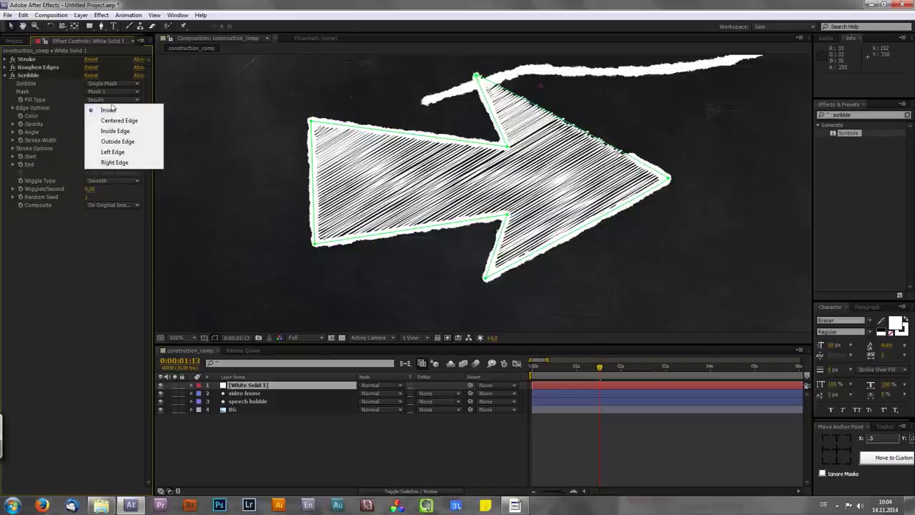
pyautogui.click(119, 121)
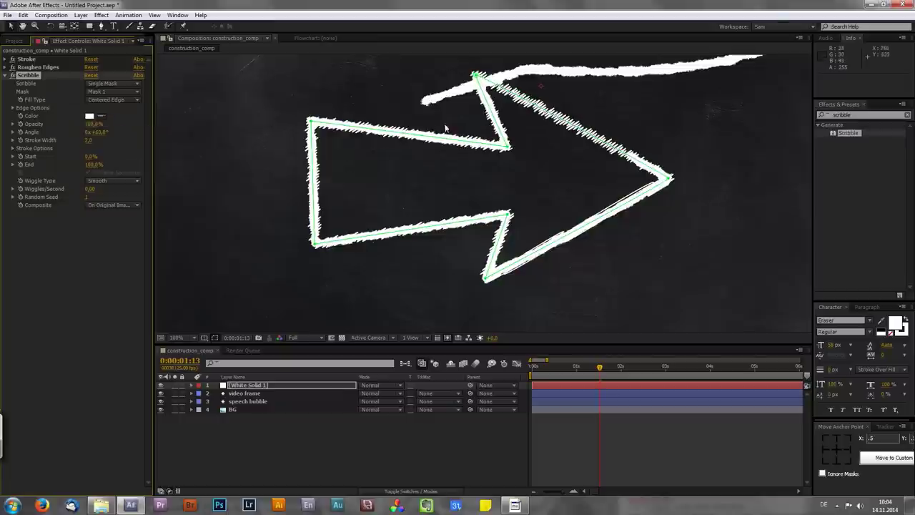
pyautogui.click(114, 101)
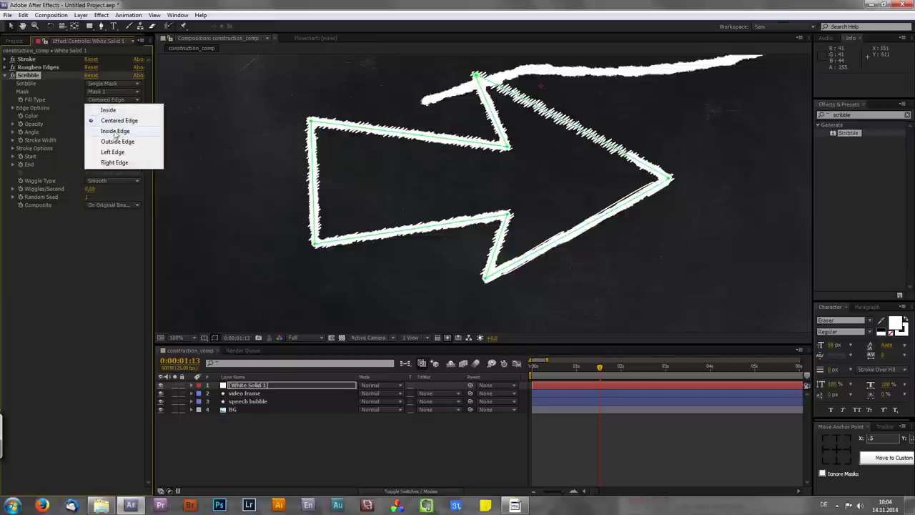
pyautogui.click(116, 132)
pyautogui.click(114, 101)
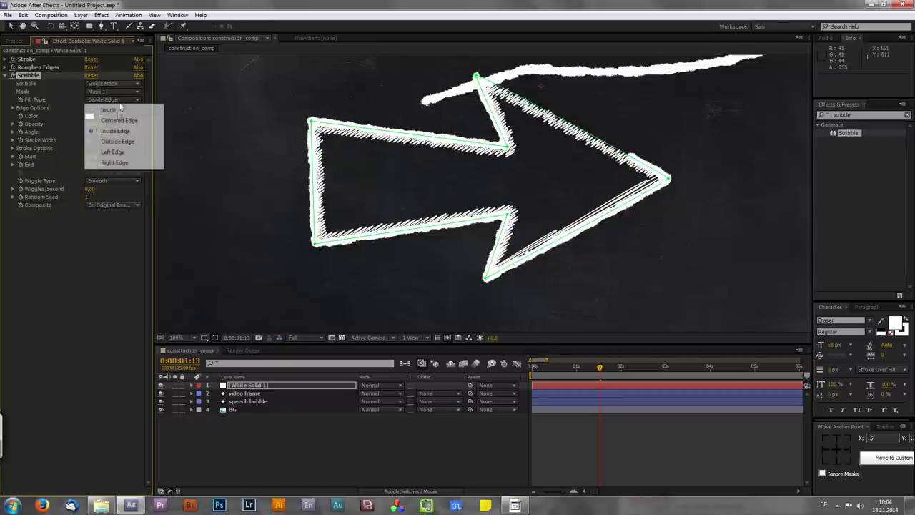
pyautogui.click(118, 142)
pyautogui.click(115, 100)
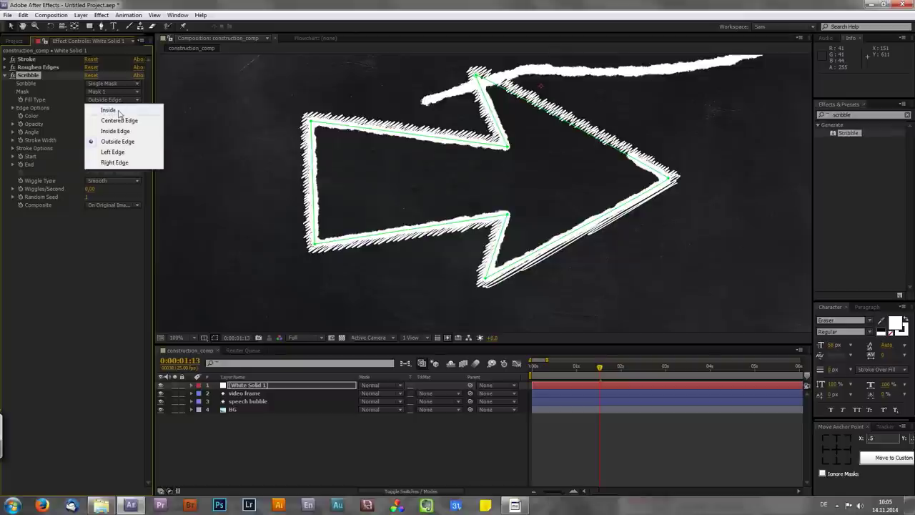
pyautogui.click(122, 111)
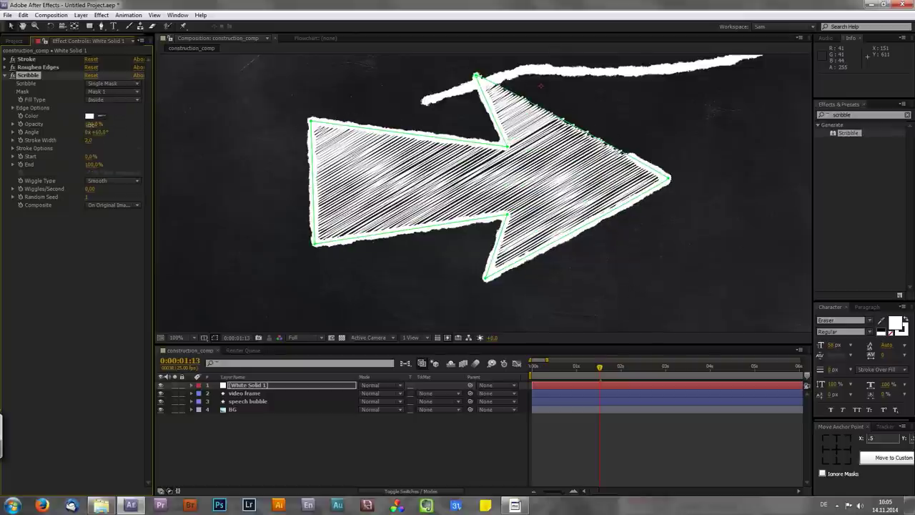
# Lower the Scribble Opacity to 55%.
pyautogui.moveTo(92, 125); pyautogui.dragTo(71, 126)
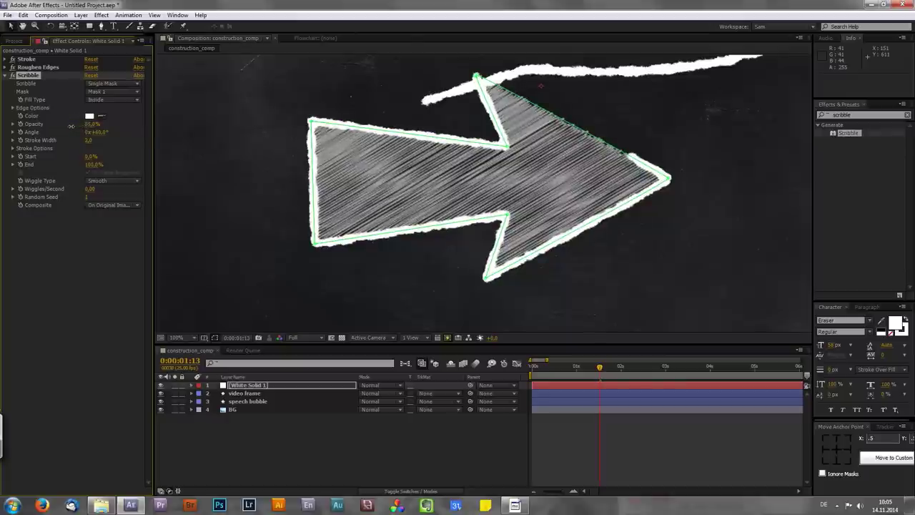
pyautogui.click(91, 124)
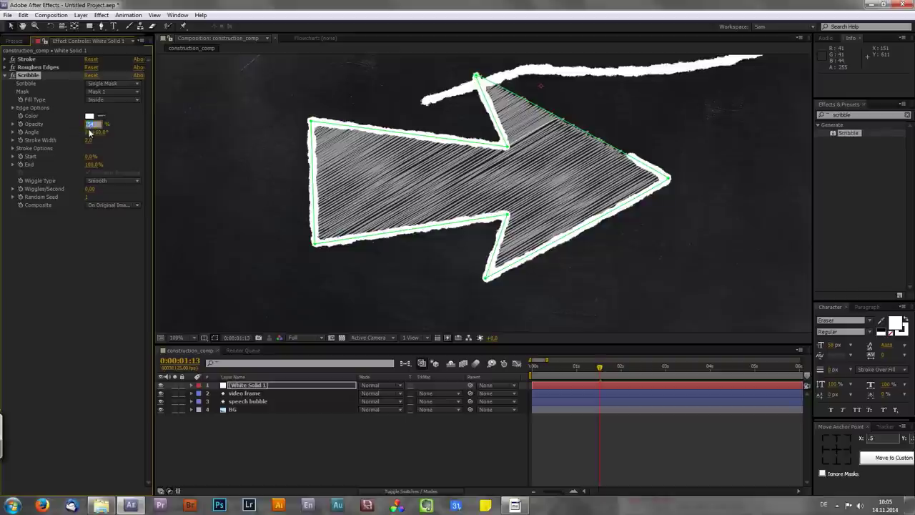
pyautogui.press('Return')
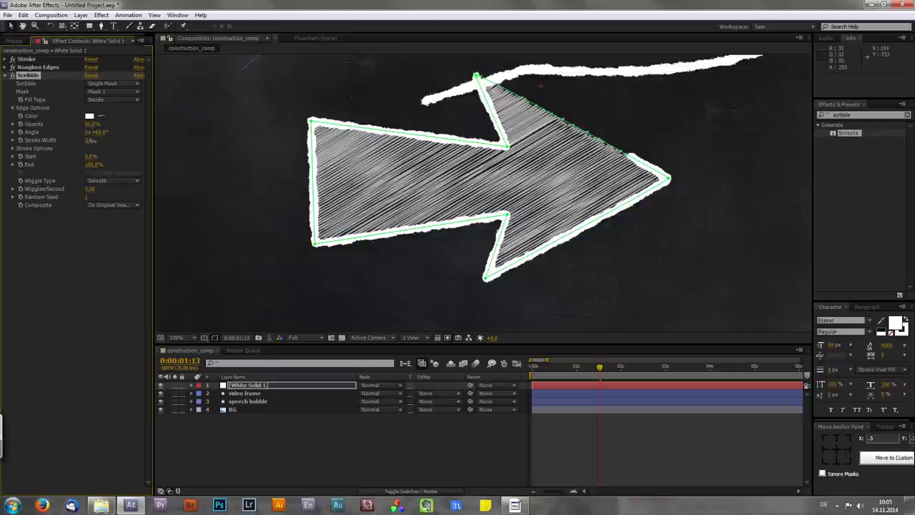
# Thicken the Scribble stroke width and raise Spacing to about 11.8.
pyautogui.moveTo(89, 140)
pyautogui.mouseDown()
pyautogui.moveTo(104, 143)
pyautogui.moveTo(90, 143)
pyautogui.mouseUp()
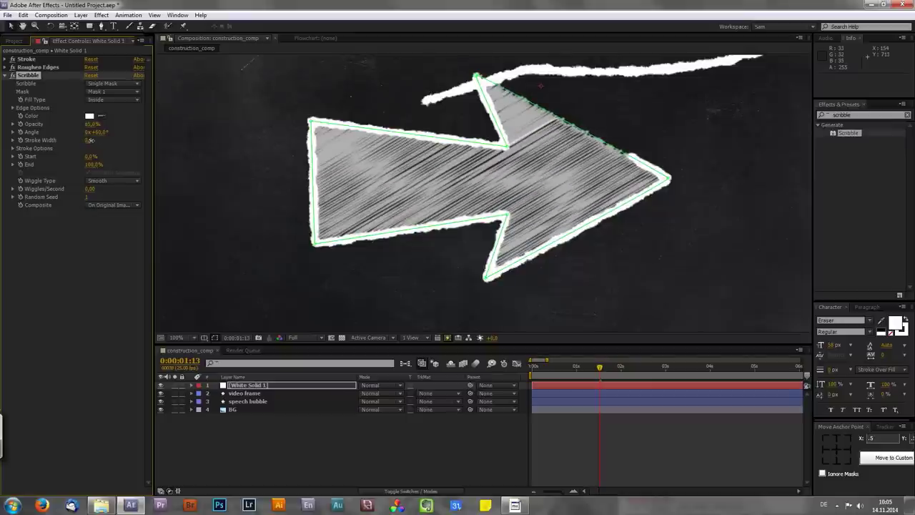
pyautogui.click(13, 149)
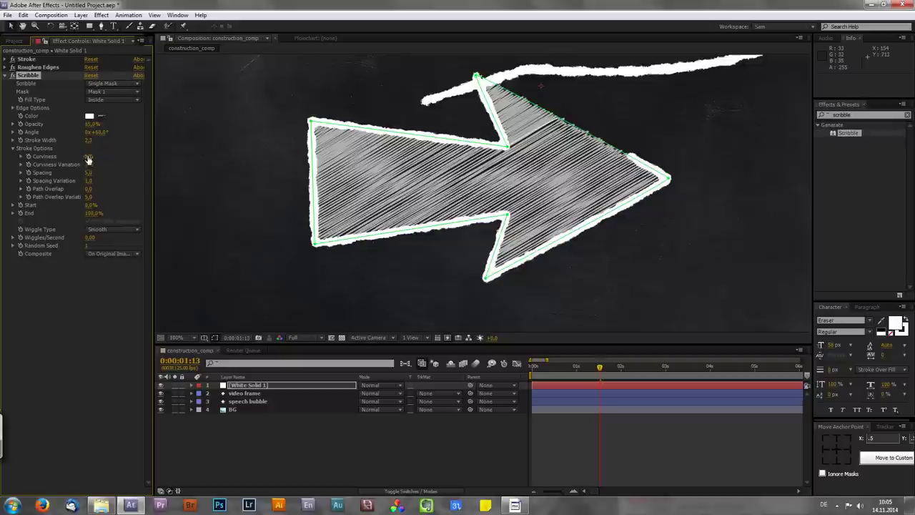
pyautogui.moveTo(89, 175)
pyautogui.mouseDown()
pyautogui.moveTo(218, 180)
pyautogui.moveTo(89, 165)
pyautogui.moveTo(106, 167)
pyautogui.moveTo(70, 200)
pyautogui.moveTo(170, 182)
pyautogui.moveTo(150, 179)
pyautogui.mouseUp()
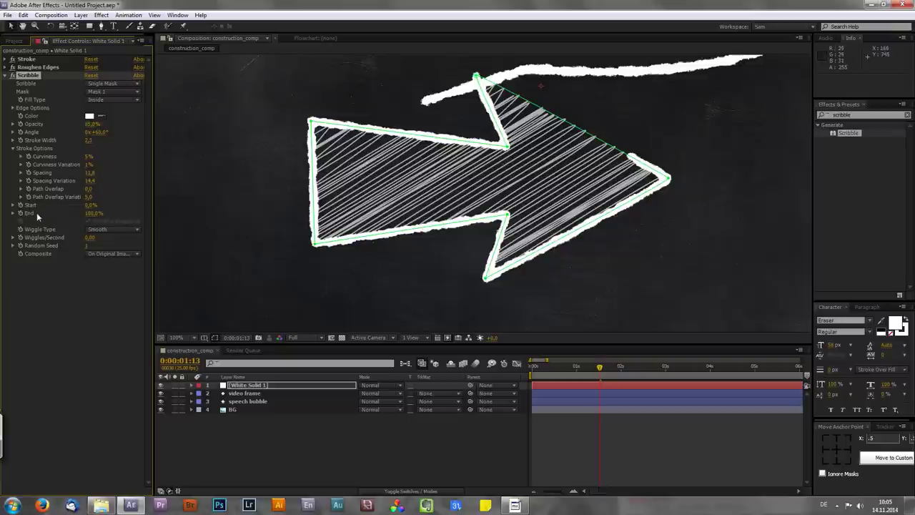
# Return the current time to 0:00:00:00.
pyautogui.click(538, 370)
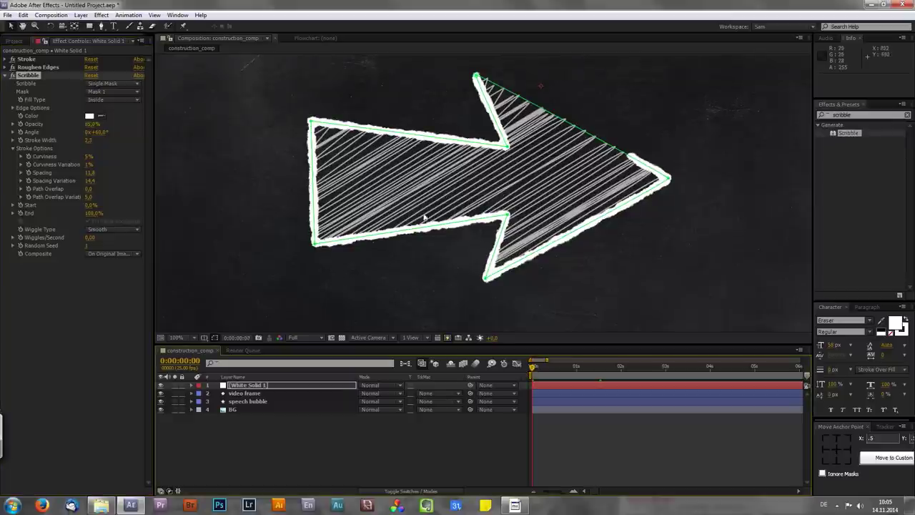
pyautogui.click(544, 370)
pyautogui.moveTo(543, 371)
pyautogui.mouseDown()
pyautogui.moveTo(562, 374)
pyautogui.moveTo(519, 370)
pyautogui.mouseUp()
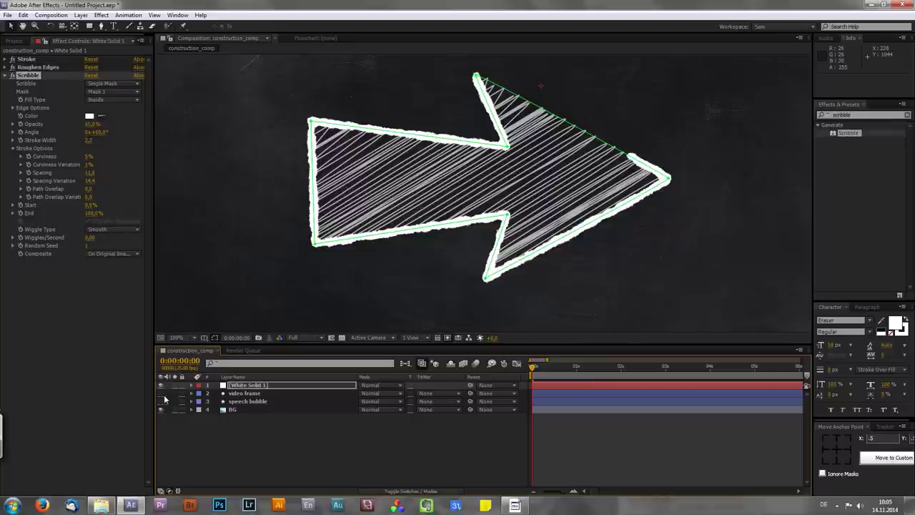
# Rename the White Solid 1 layer to 'arrow'.
pyautogui.click(255, 387)
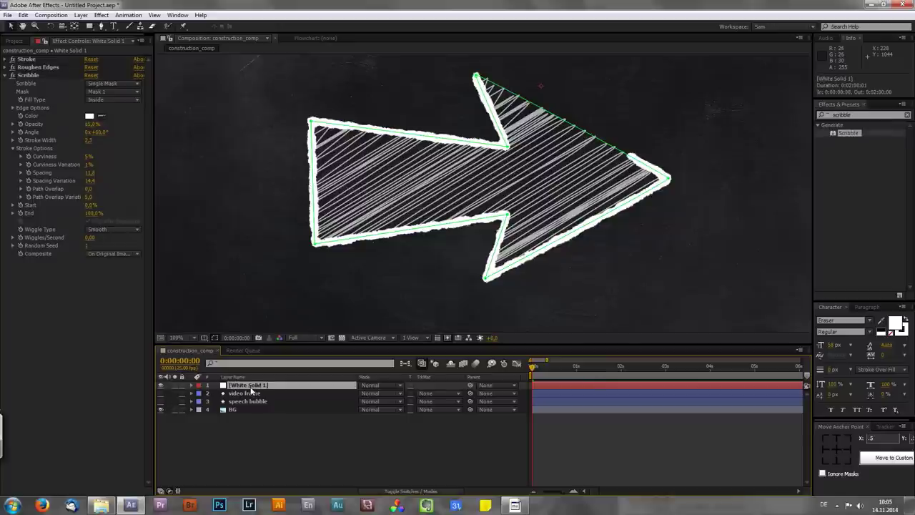
pyautogui.press('Return')
pyautogui.write('arrow')
pyautogui.press('Return')
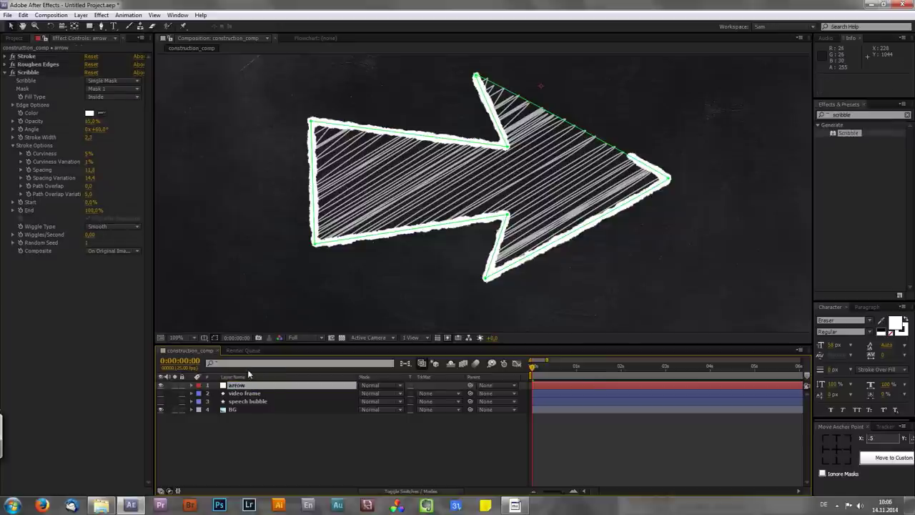
# Disable Scribble and keyframe Stroke End from 0% at frame 0 to 100% at 2 seconds.
pyautogui.click(12, 72)
pyautogui.click(5, 56)
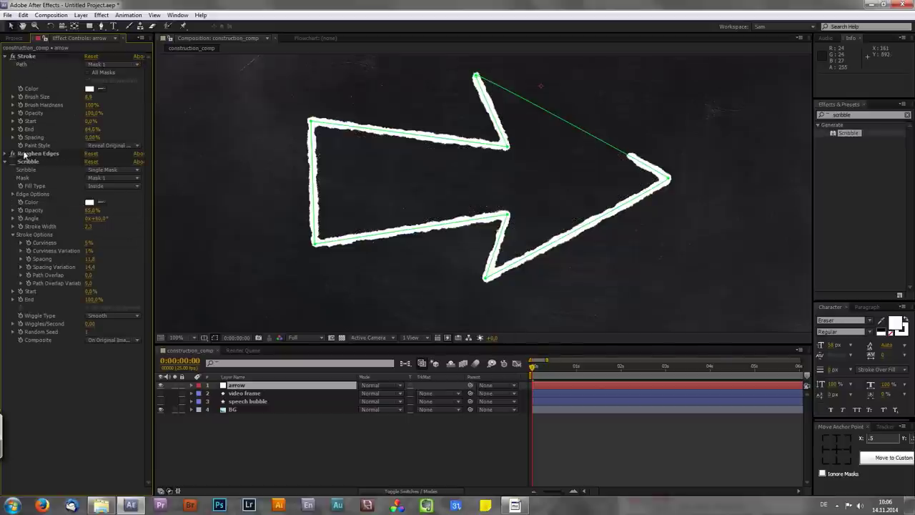
pyautogui.click(28, 130)
pyautogui.moveTo(87, 129); pyautogui.dragTo(39, 133)
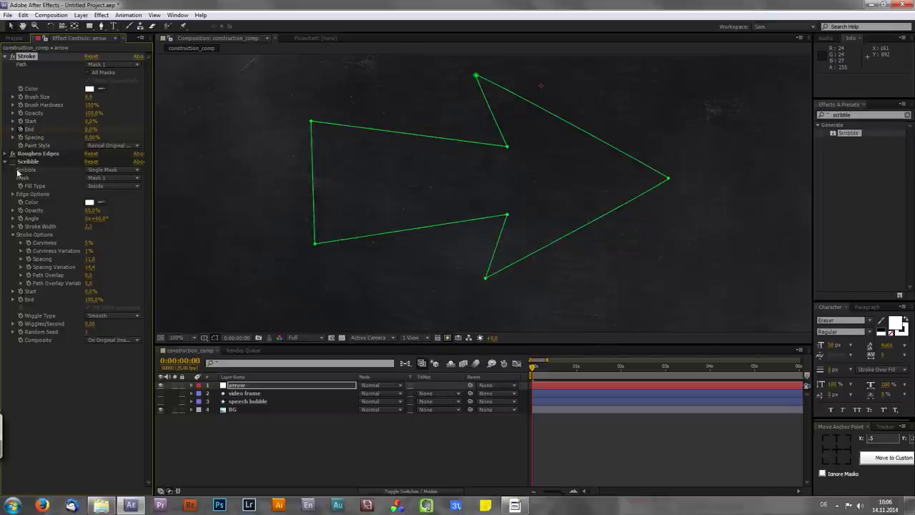
pyautogui.press('space')
pyautogui.moveTo(91, 129); pyautogui.dragTo(172, 140)
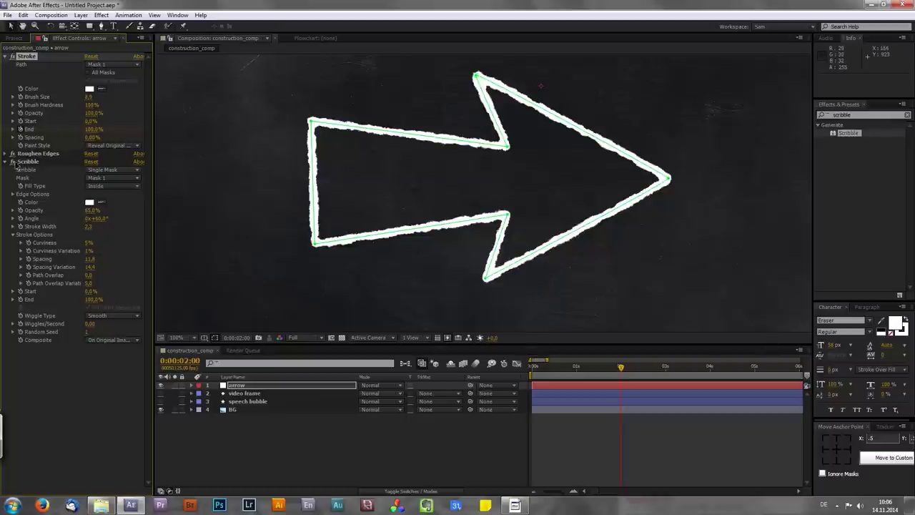
# Re-enable Scribble and keyframe Scribble End from 0% at 2:00 to 100% at 3:00.
pyautogui.click(12, 162)
pyautogui.click(29, 164)
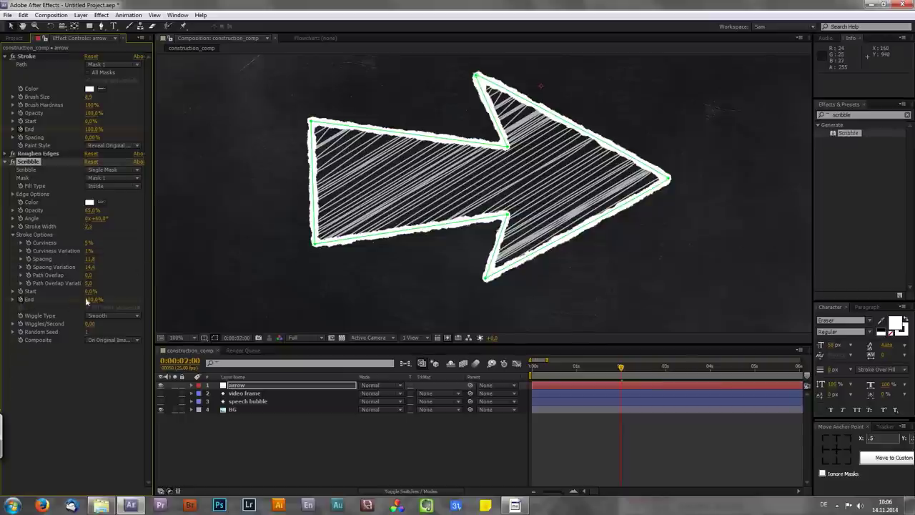
pyautogui.moveTo(86, 300); pyautogui.dragTo(39, 295)
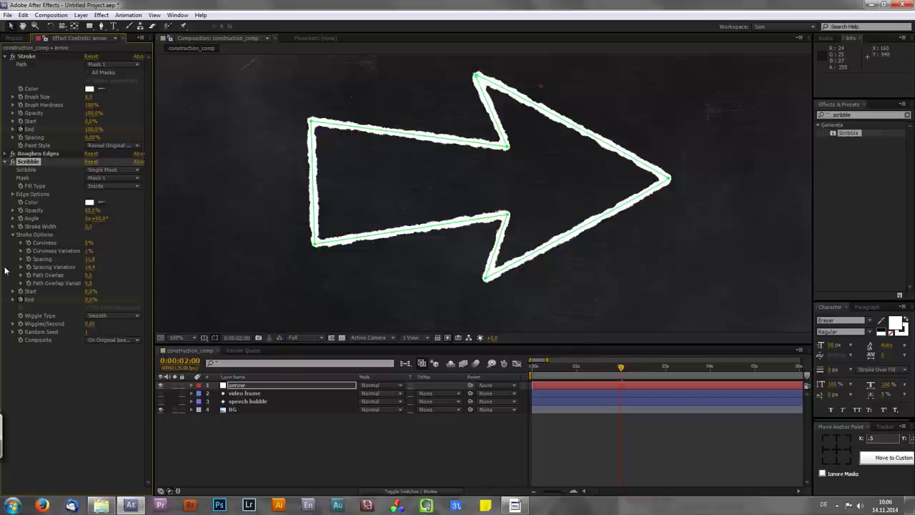
pyautogui.press('space')
pyautogui.moveTo(93, 300); pyautogui.dragTo(168, 298)
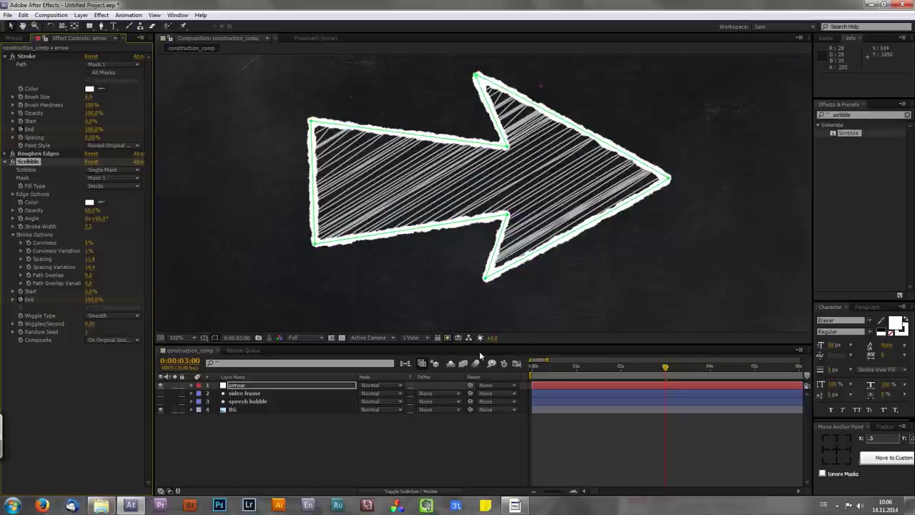
pyautogui.press('KP_0')
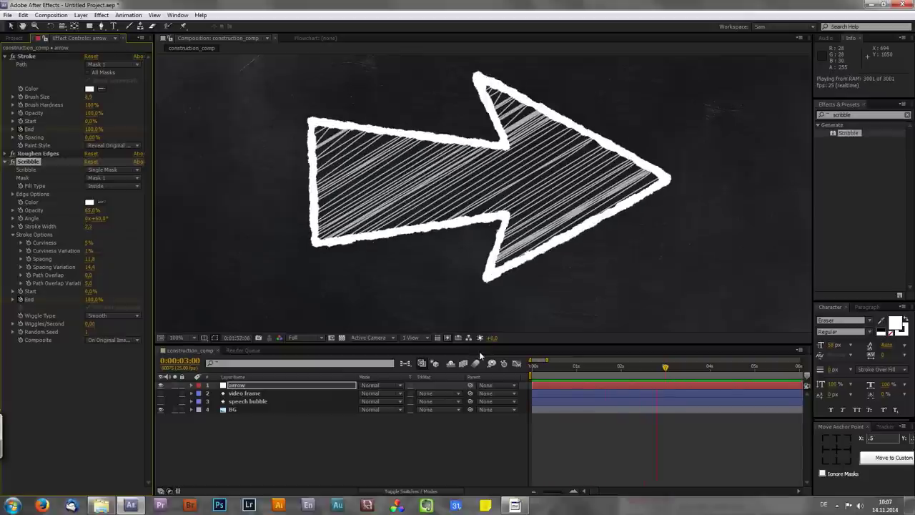
pyautogui.press('space')
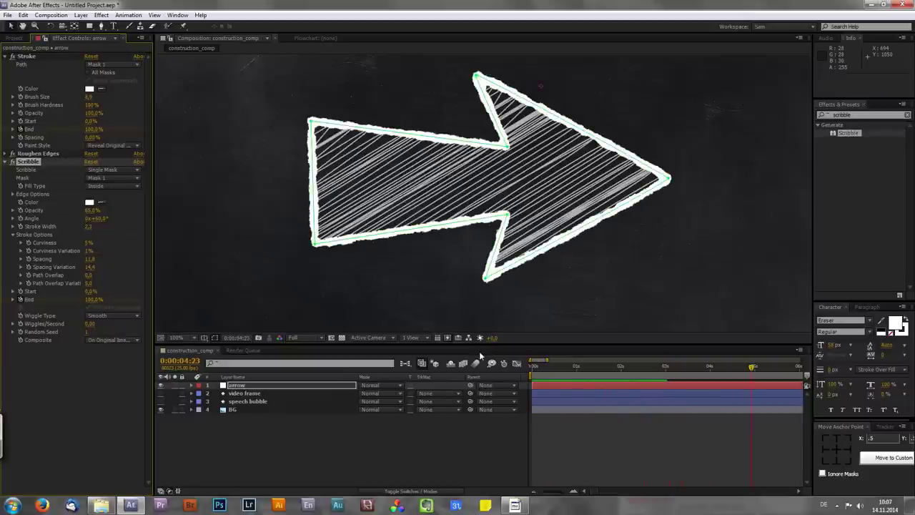
pyautogui.scroll(2, 464, 190)
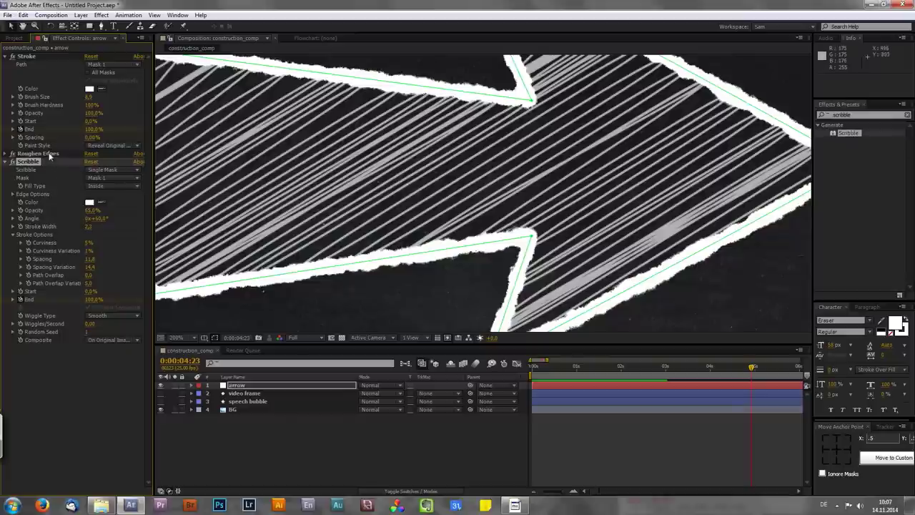
pyautogui.moveTo(48, 156); pyautogui.dragTo(58, 363)
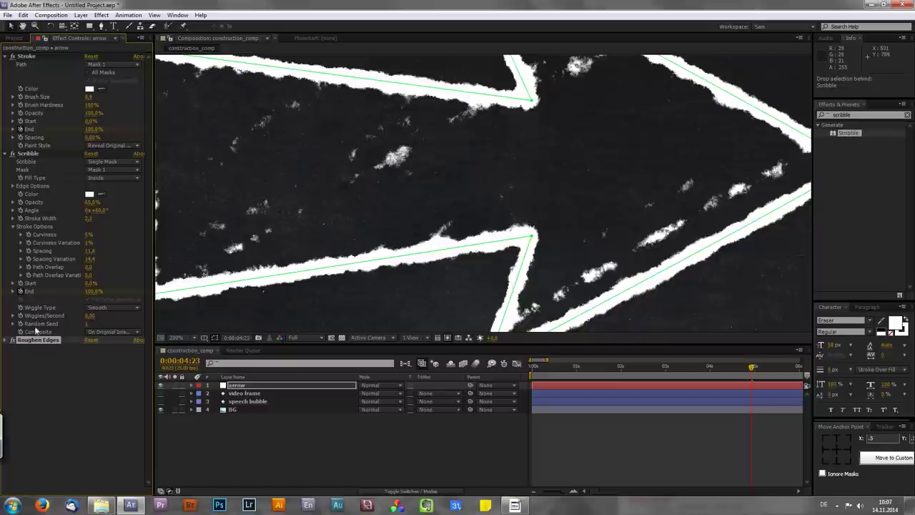
pyautogui.moveTo(38, 342); pyautogui.dragTo(67, 143)
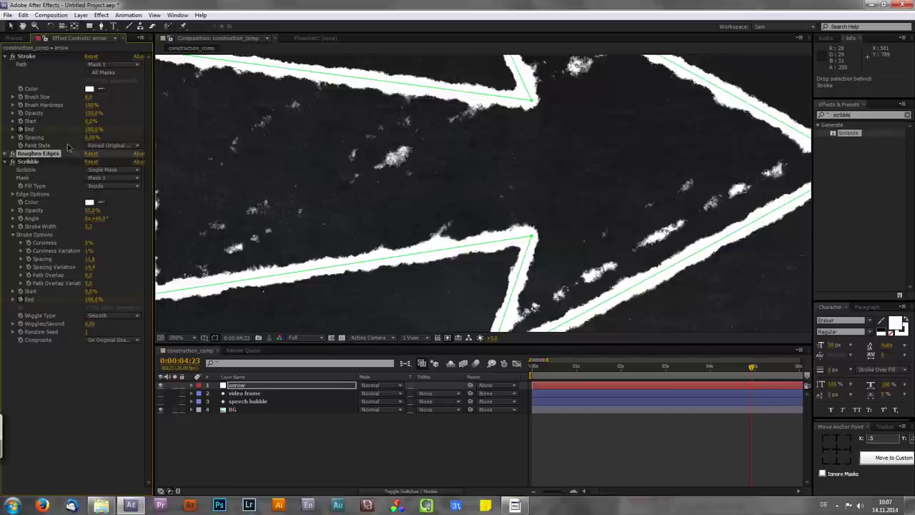
# Add a second Roughen Edges effect to the arrow layer.
pyautogui.click(862, 115)
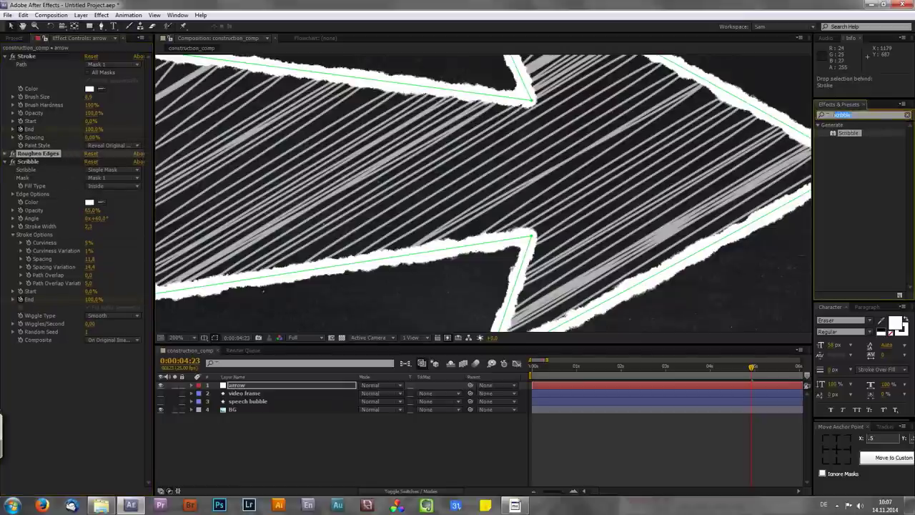
pyautogui.write('rogue')
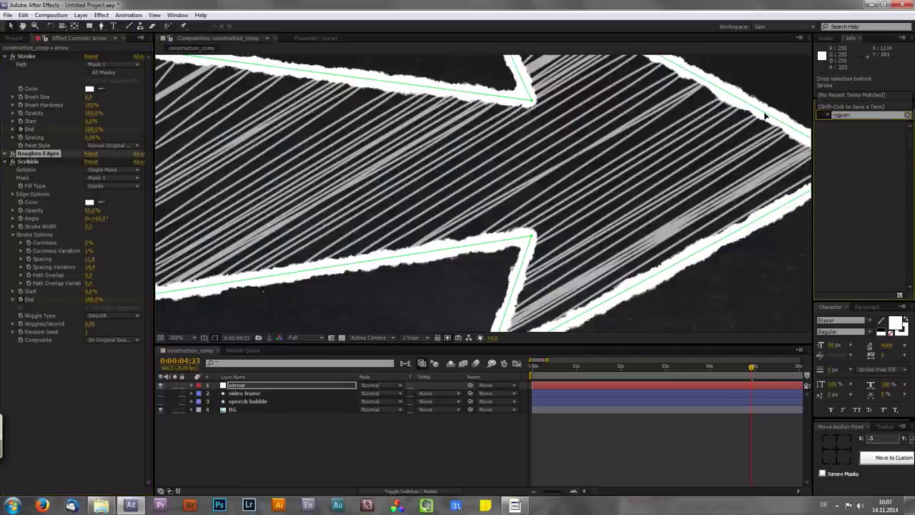
pyautogui.write('n')
pyautogui.press('BackSpace')
pyautogui.press('BackSpace')
pyautogui.press('BackSpace')
pyautogui.press('BackSpace')
pyautogui.write('ughen')
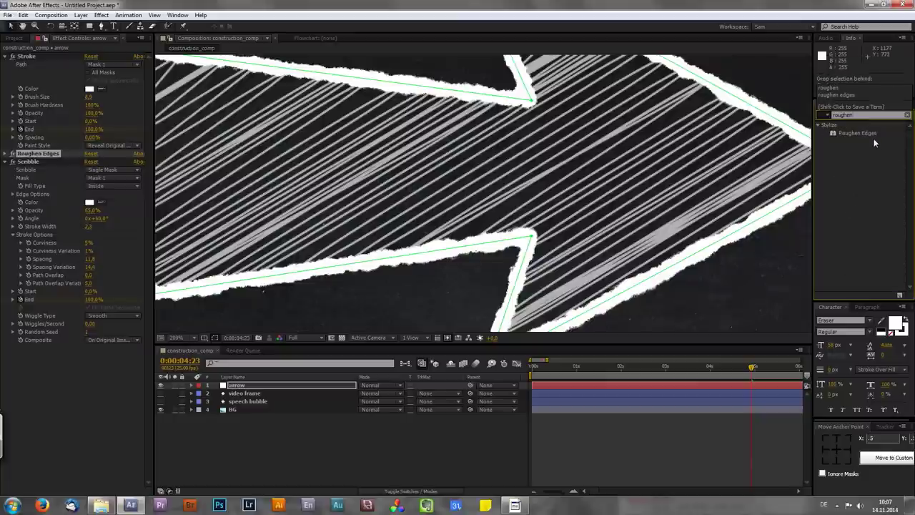
pyautogui.moveTo(871, 136)
pyautogui.mouseDown()
pyautogui.moveTo(787, 179)
pyautogui.moveTo(548, 219)
pyautogui.moveTo(78, 336)
pyautogui.moveTo(62, 372)
pyautogui.moveTo(72, 359)
pyautogui.moveTo(69, 378)
pyautogui.moveTo(69, 369)
pyautogui.mouseUp()
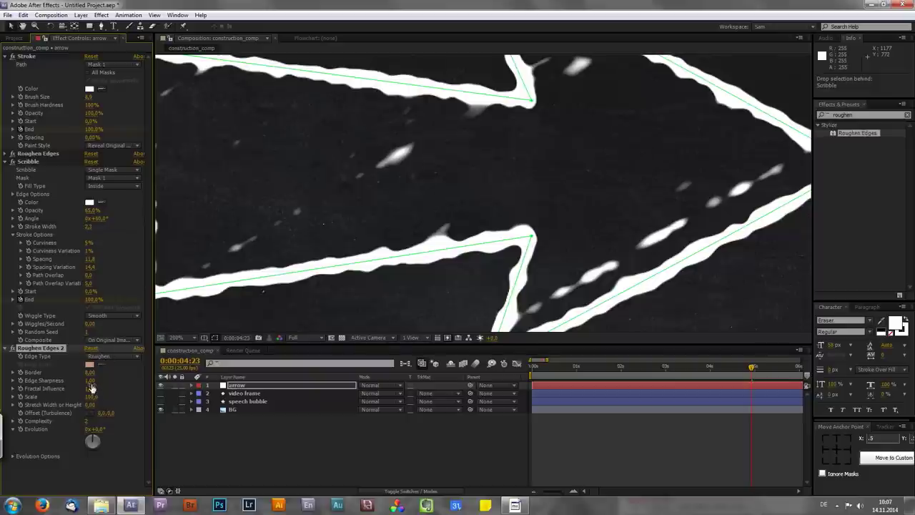
# Raise Roughen Edges 2 complexity to 10 and set its Border to 0.
pyautogui.moveTo(90, 424); pyautogui.dragTo(100, 424)
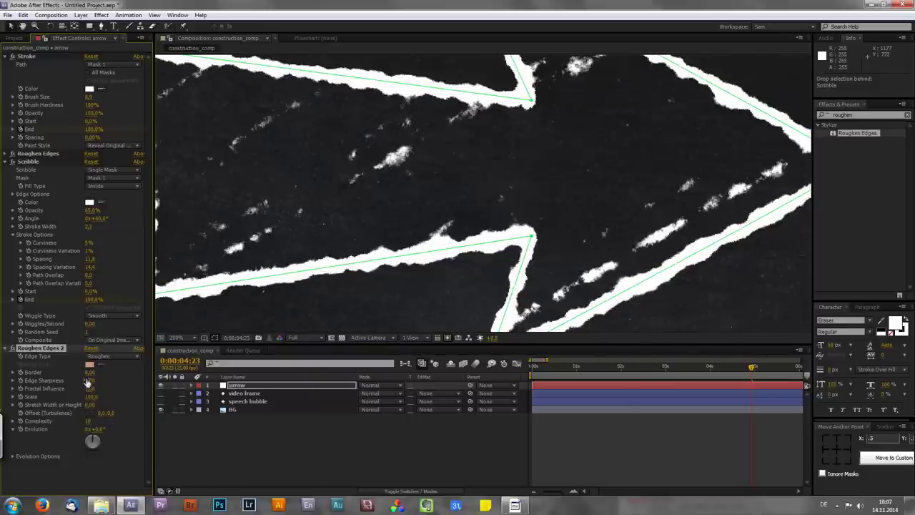
pyautogui.click(91, 372)
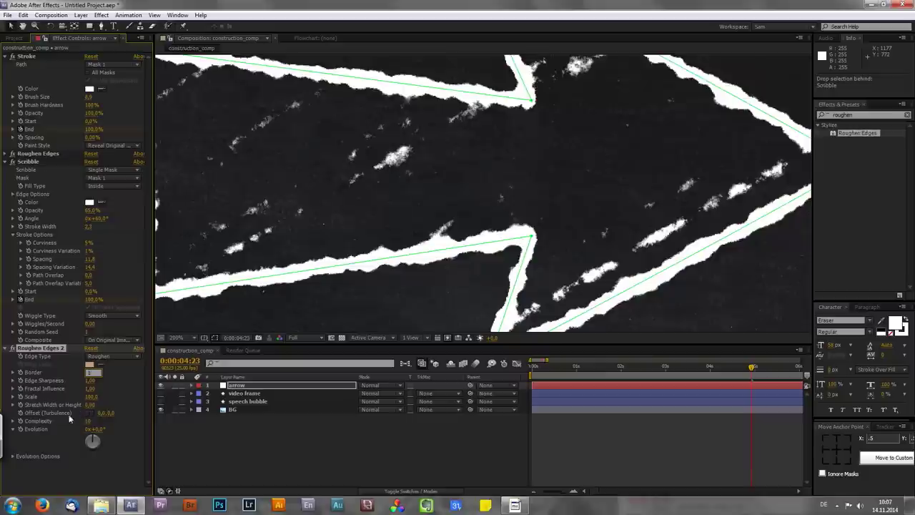
pyautogui.press('Return')
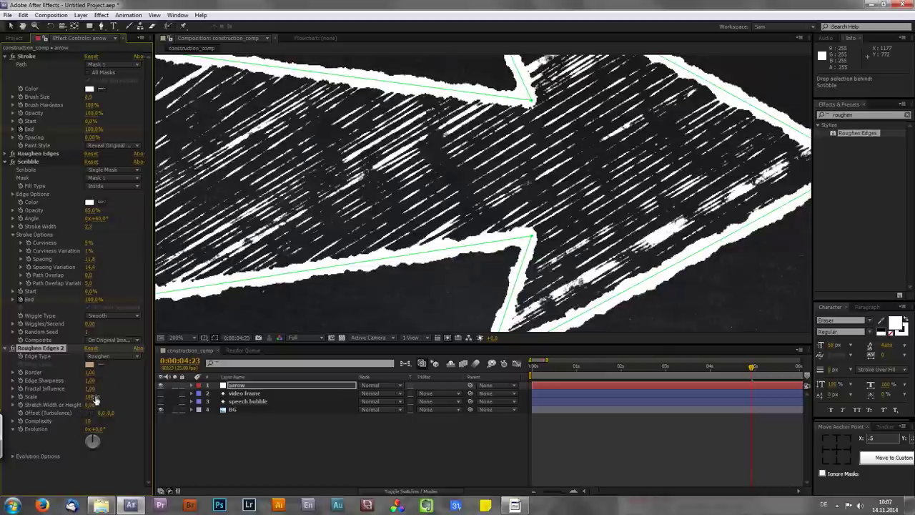
pyautogui.click(91, 372)
pyautogui.write('0')
pyautogui.press('Return')
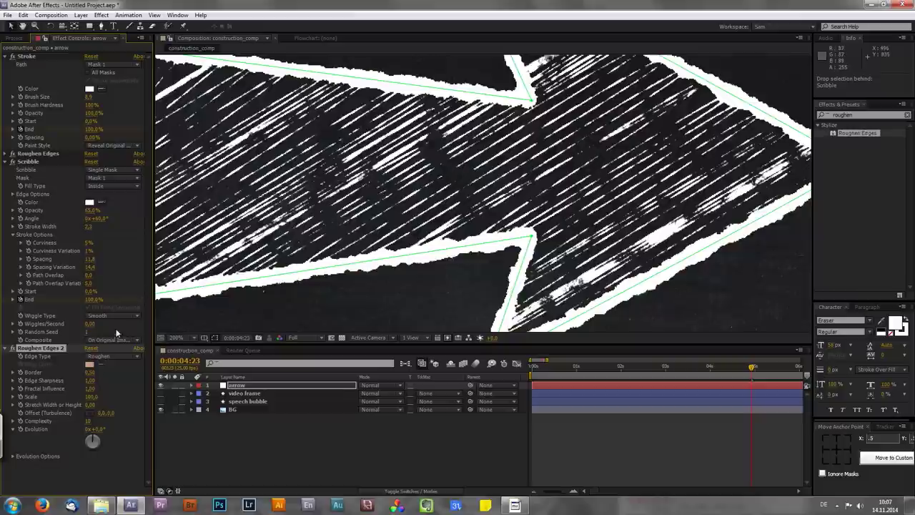
# Set Roughen Edges 2 Scale to 200, then settle on 50.
pyautogui.click(93, 396)
pyautogui.write('200')
pyautogui.press('Return')
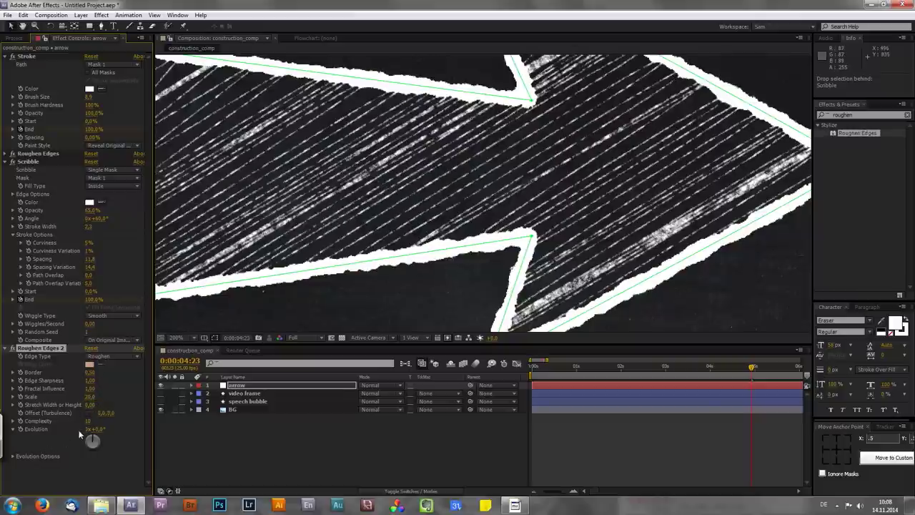
pyautogui.click(90, 397)
pyautogui.write('50')
pyautogui.press('Return')
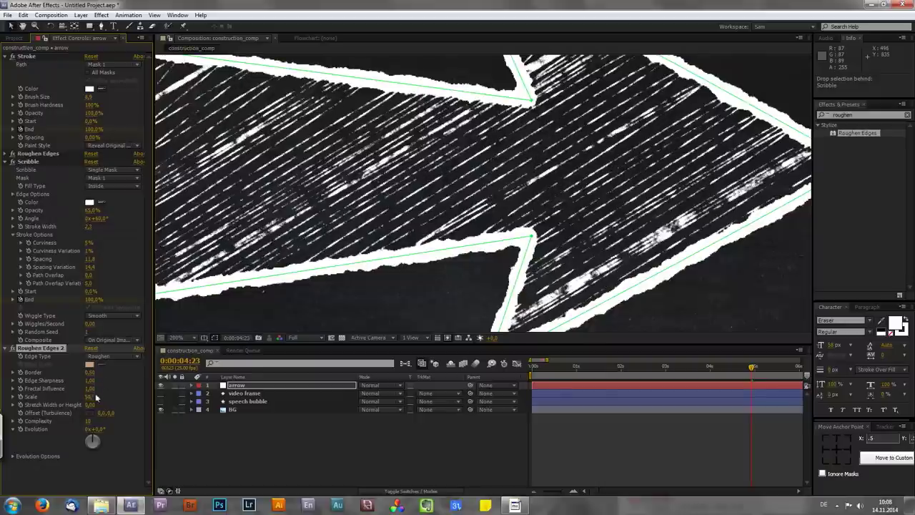
pyautogui.click(91, 397)
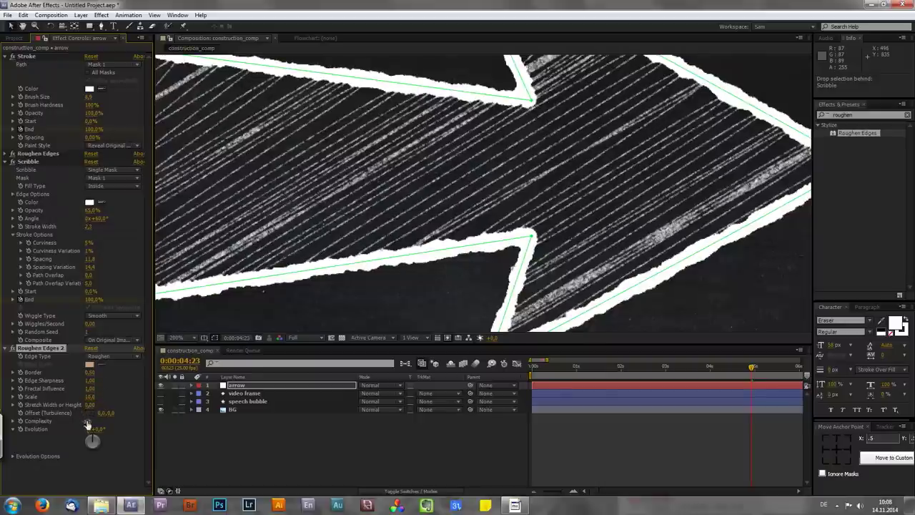
pyautogui.click(92, 397)
pyautogui.write('50')
pyautogui.press('Return')
# Set the Border to 0.25 and toggle the effect off and on to compare.
pyautogui.click(91, 373)
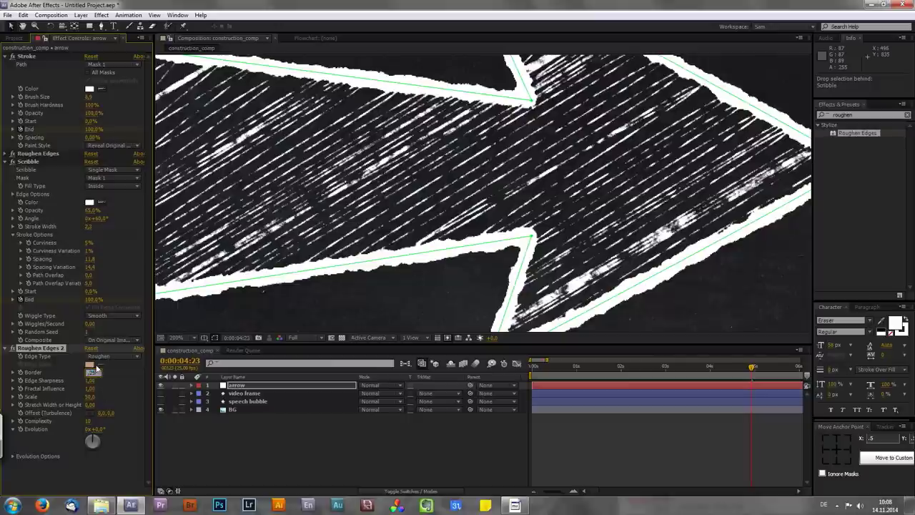
pyautogui.press('Return')
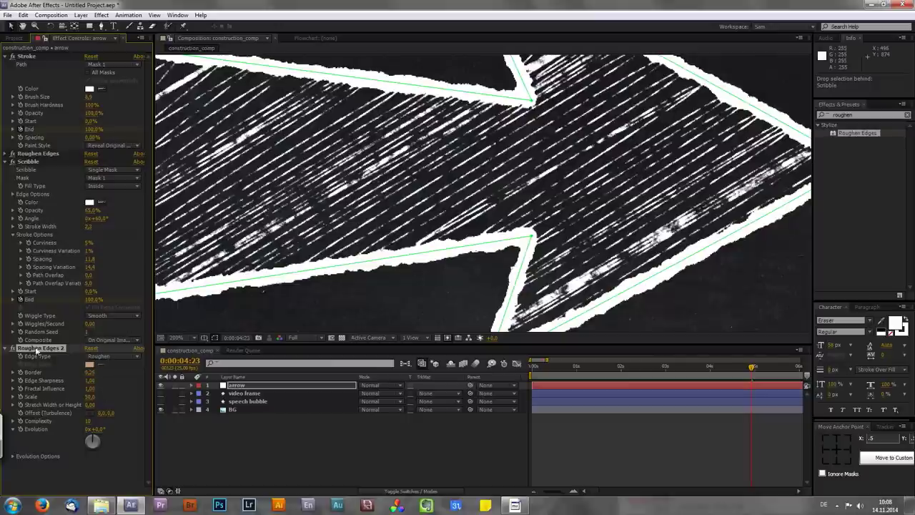
pyautogui.click(12, 348)
pyautogui.click(12, 349)
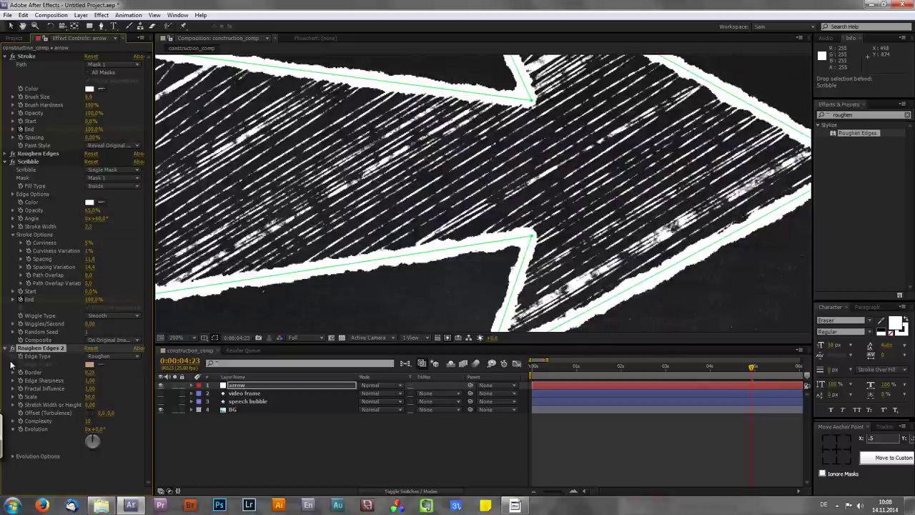
# Zoom the viewer out and scrub to preview the arrow outline drawing on.
pyautogui.scroll(-1, 379, 255)
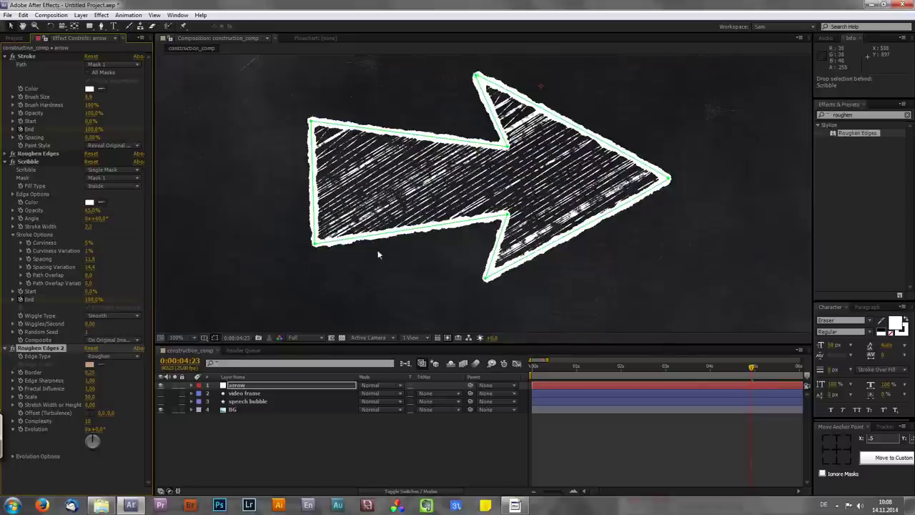
pyautogui.click(540, 368)
pyautogui.moveTo(540, 368); pyautogui.dragTo(591, 368)
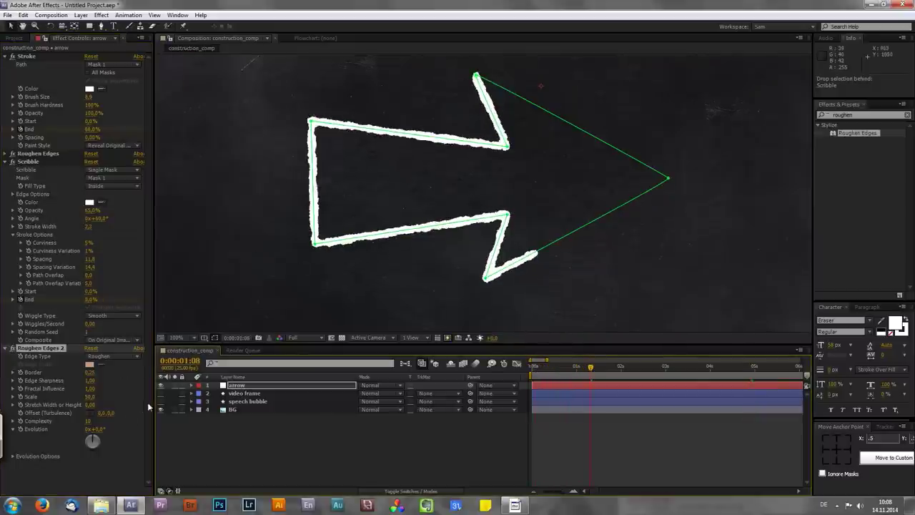
# Show the video frame and speech bubble layers, fit the view, and preview the full scene.
pyautogui.moveTo(162, 393); pyautogui.dragTo(162, 401)
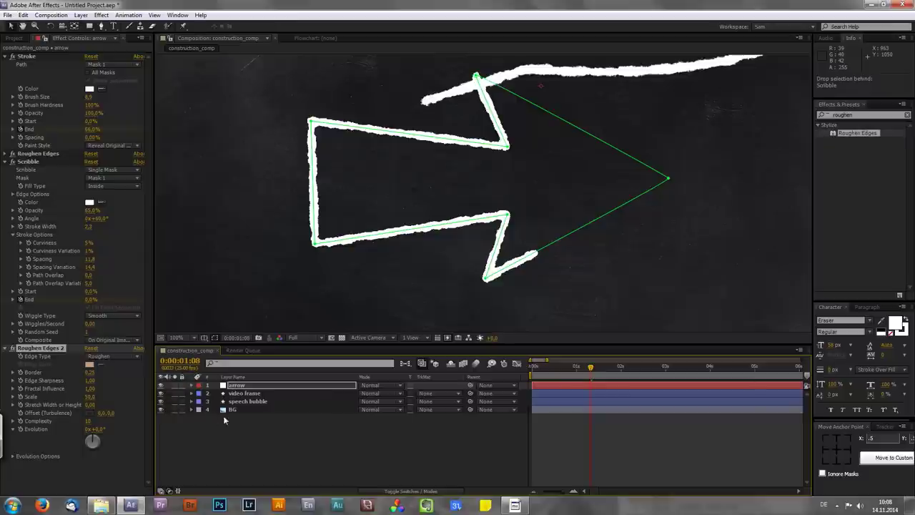
pyautogui.click(247, 433)
pyautogui.click(178, 338)
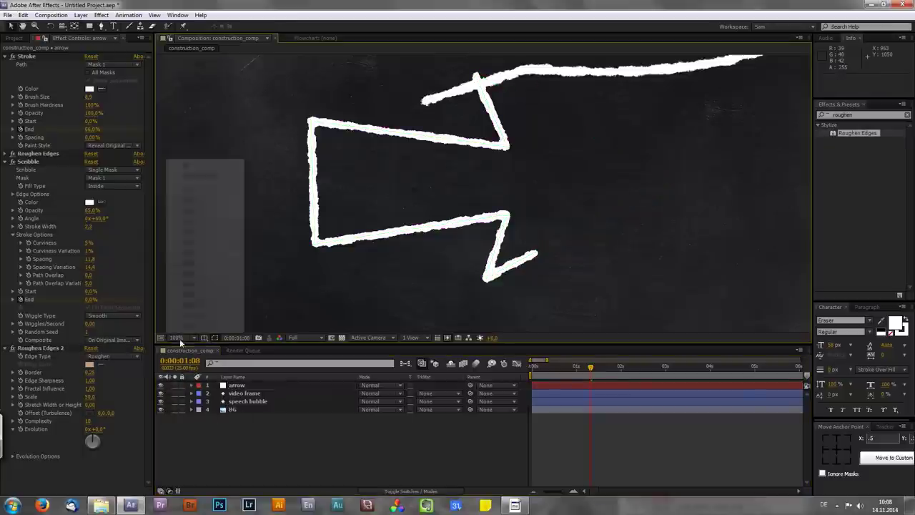
pyautogui.click(214, 174)
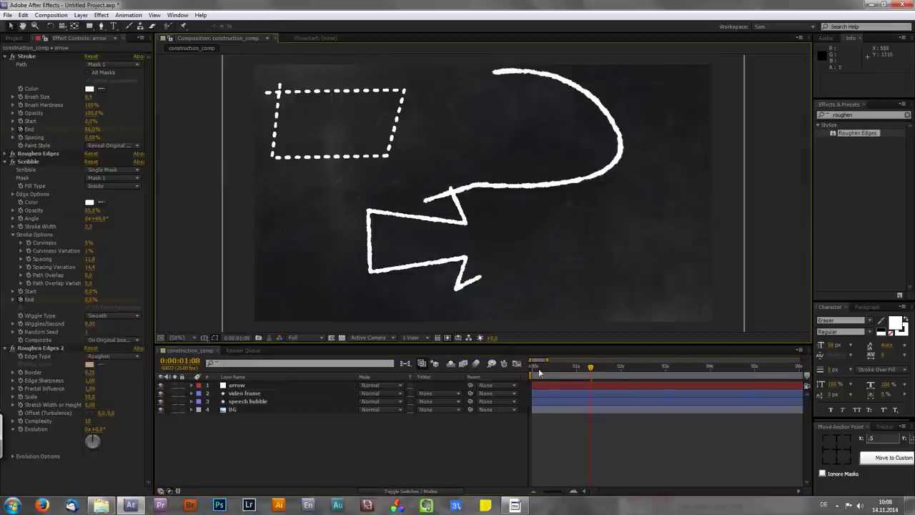
pyautogui.moveTo(533, 368); pyautogui.dragTo(673, 373)
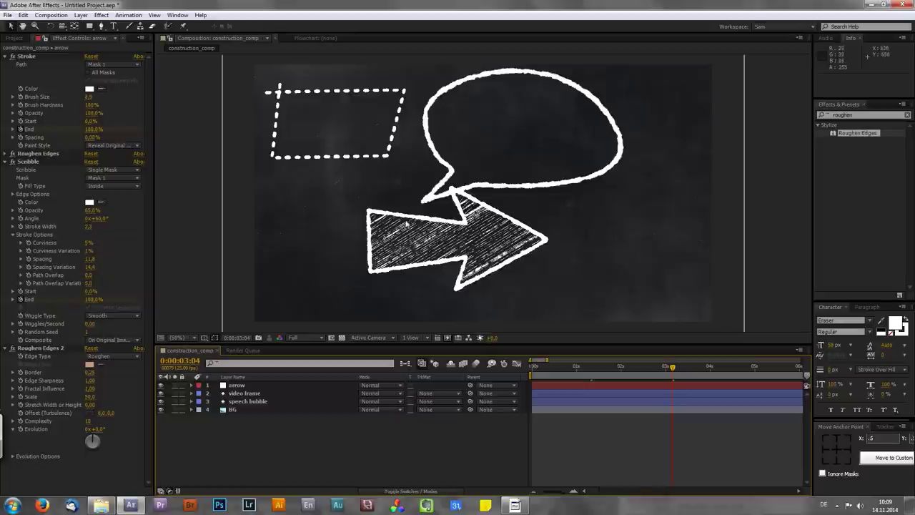
pyautogui.click(261, 385)
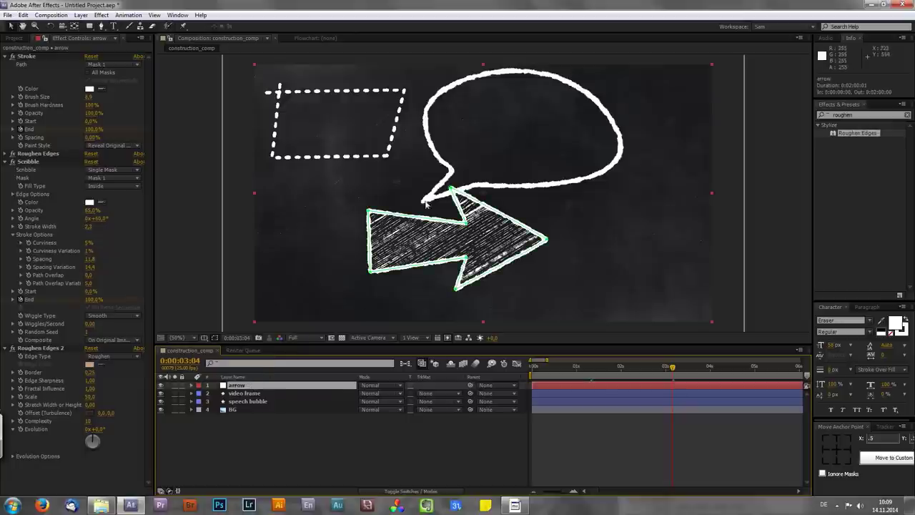
pyautogui.click(261, 425)
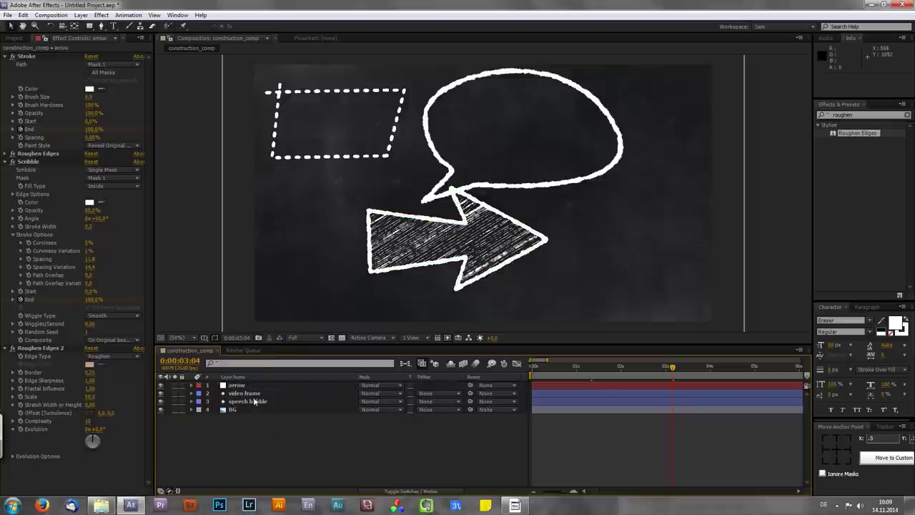
pyautogui.click(247, 394)
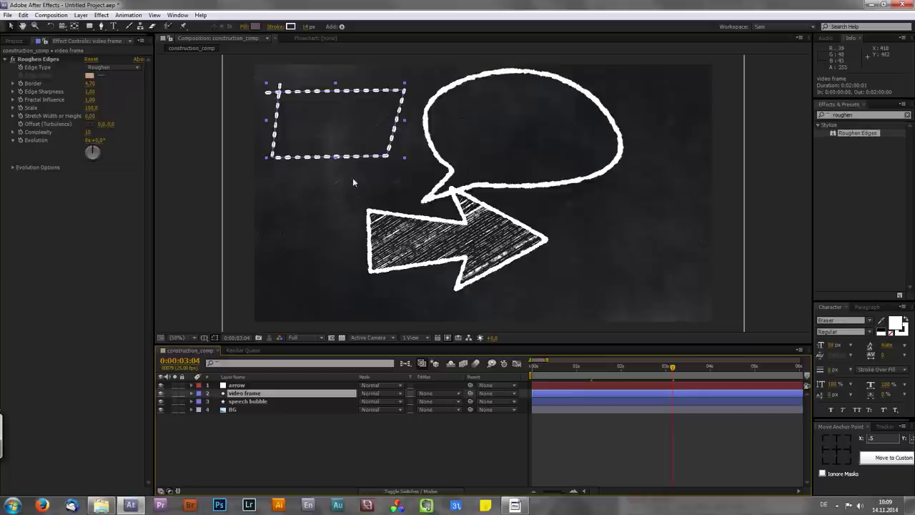
pyautogui.press('u')
pyautogui.press('u')
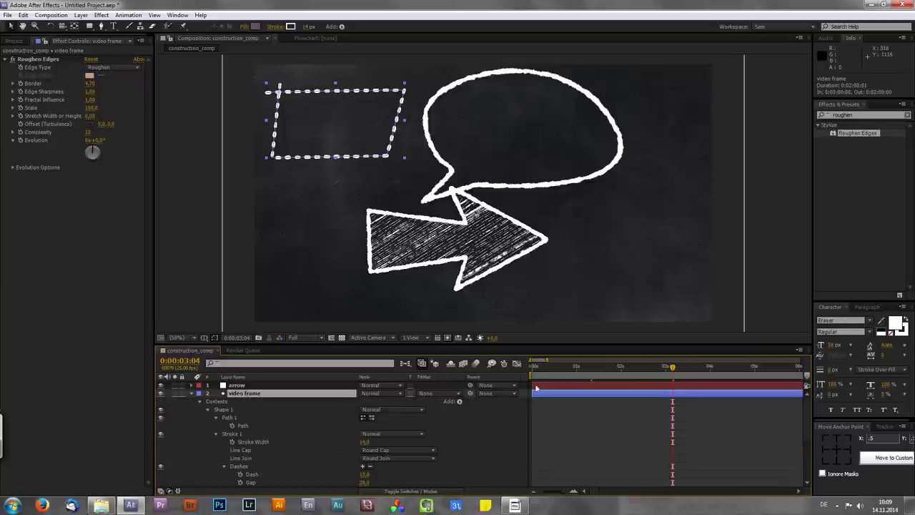
pyautogui.click(458, 403)
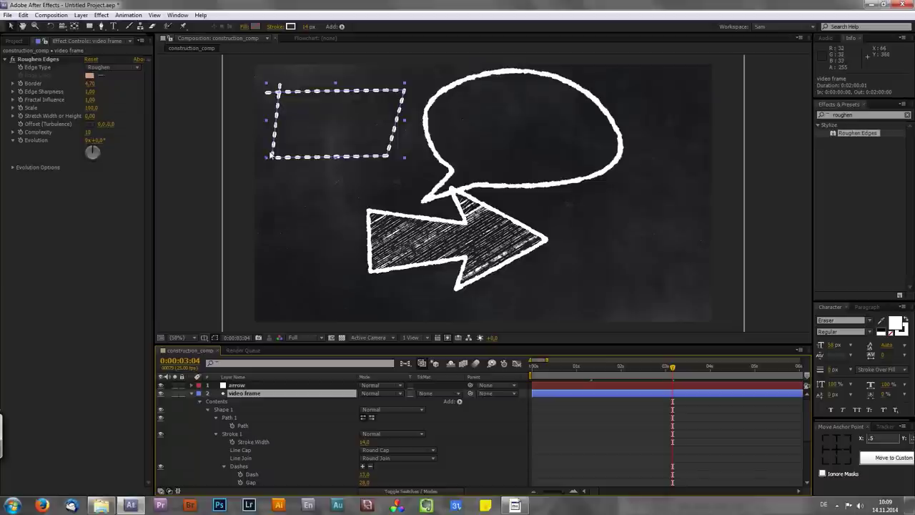
pyautogui.hotkey('ctrl', '`')
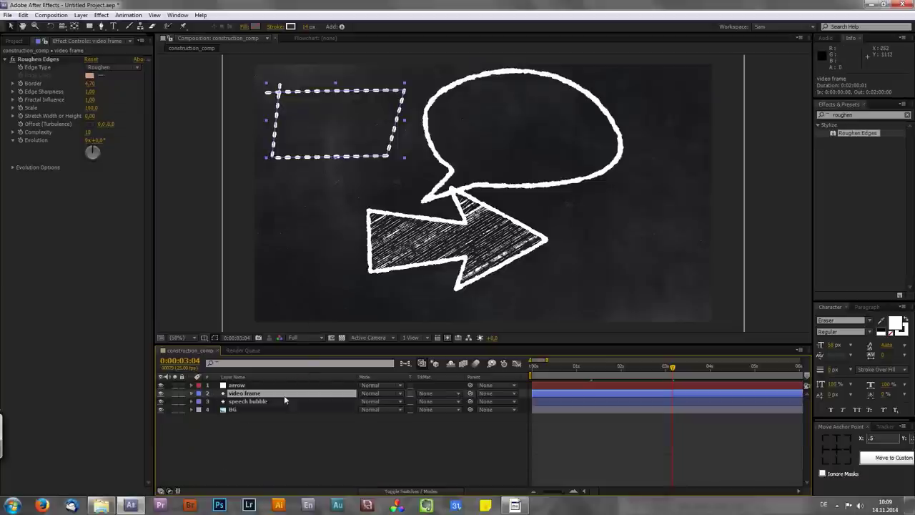
pyautogui.click(269, 438)
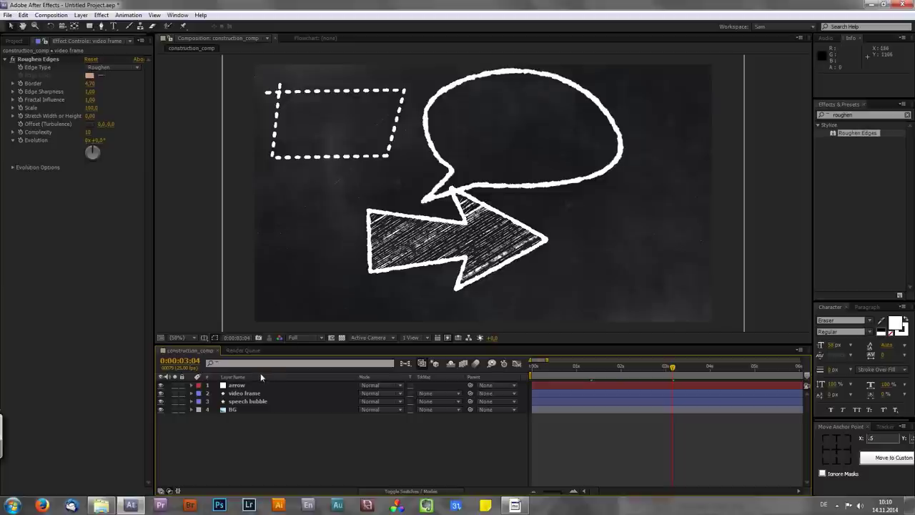
pyautogui.click(247, 385)
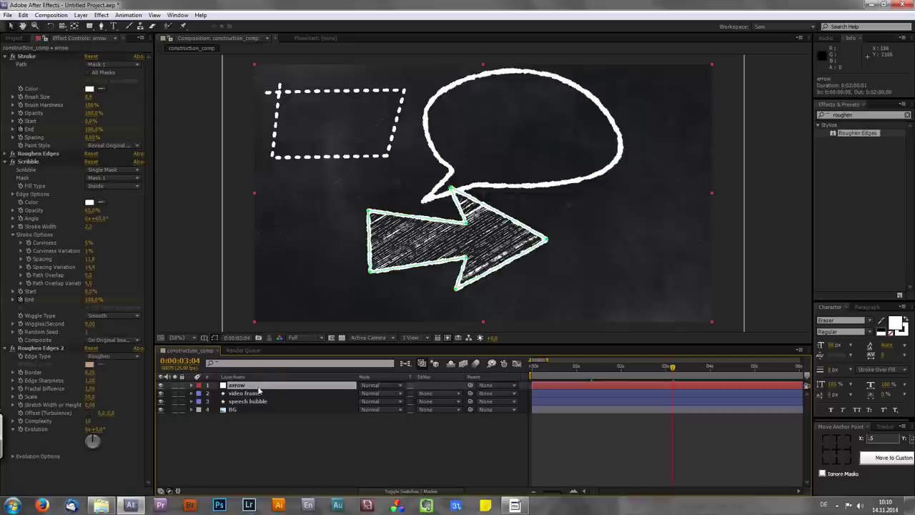
# Deselect the arrow layer and switch to the Pen tool.
pyautogui.click(285, 439)
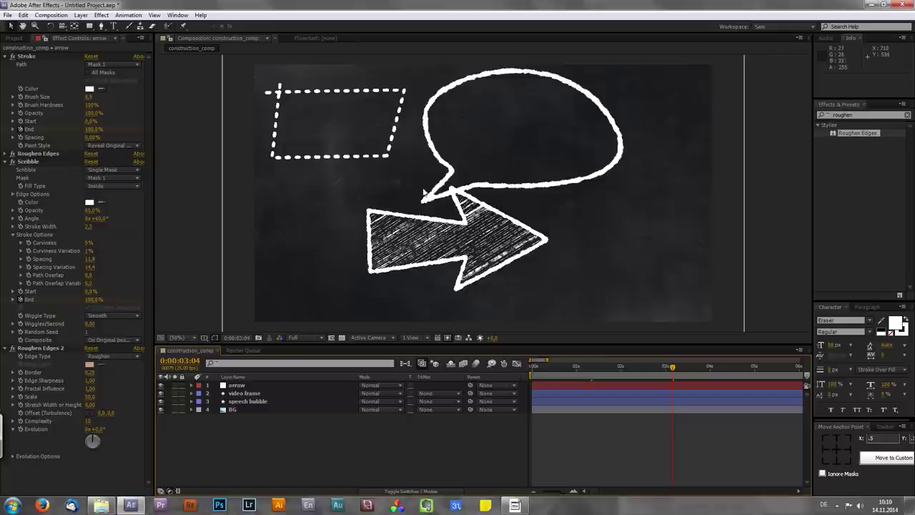
pyautogui.click(102, 27)
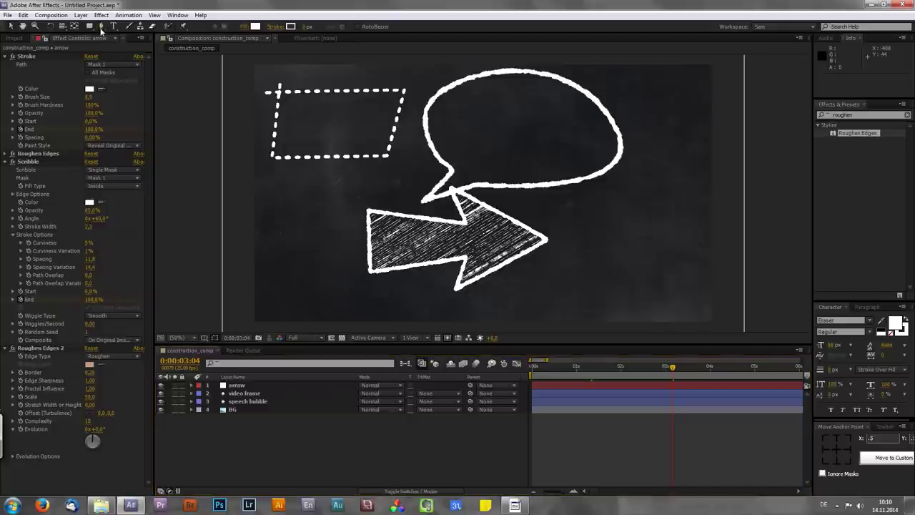